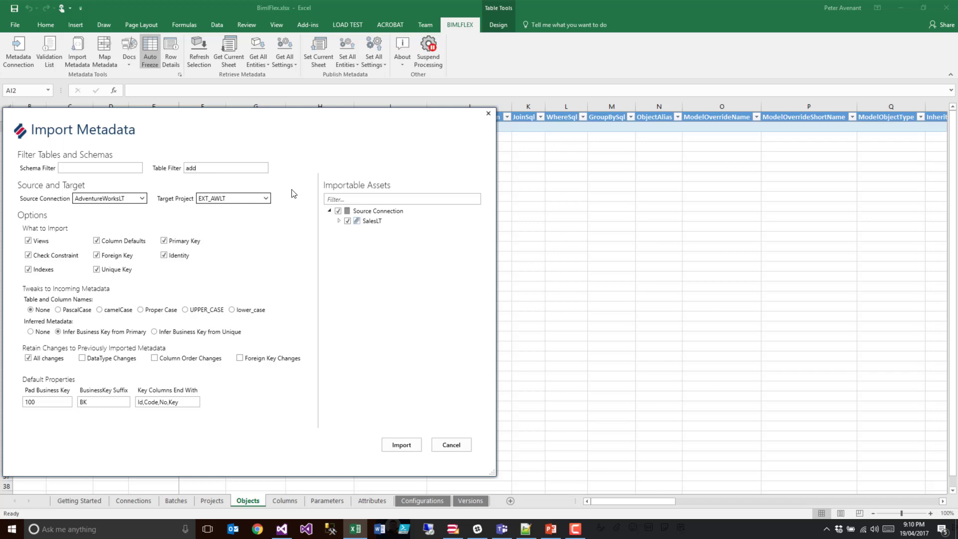
Import only the Address table of the SalesLT schema from AdventureWorksLT into the EXT_AWLT project
click(339, 221)
click(348, 220)
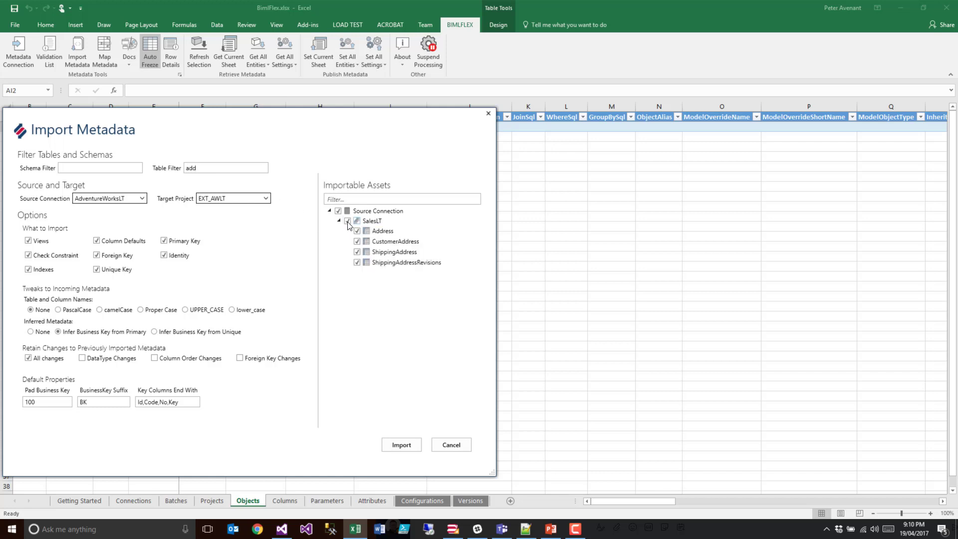
click(357, 231)
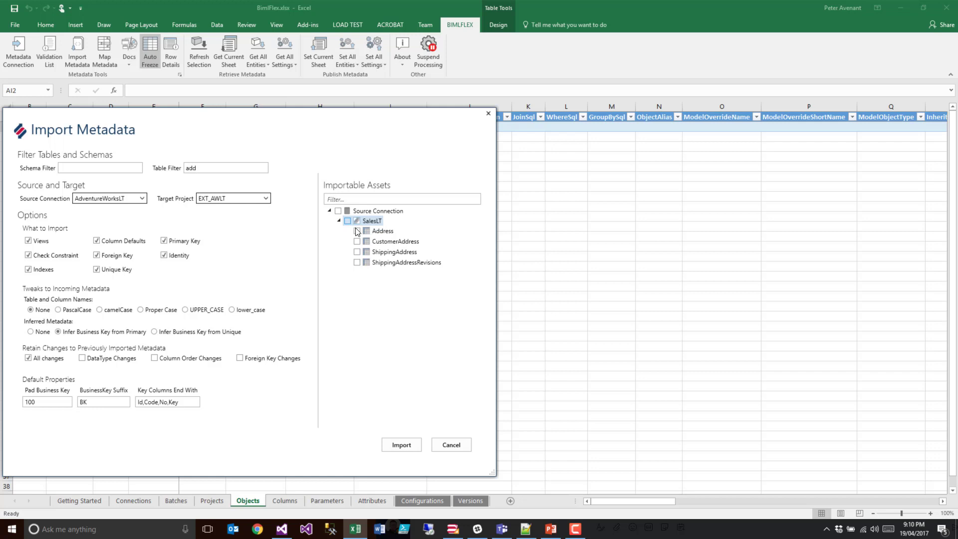
click(401, 445)
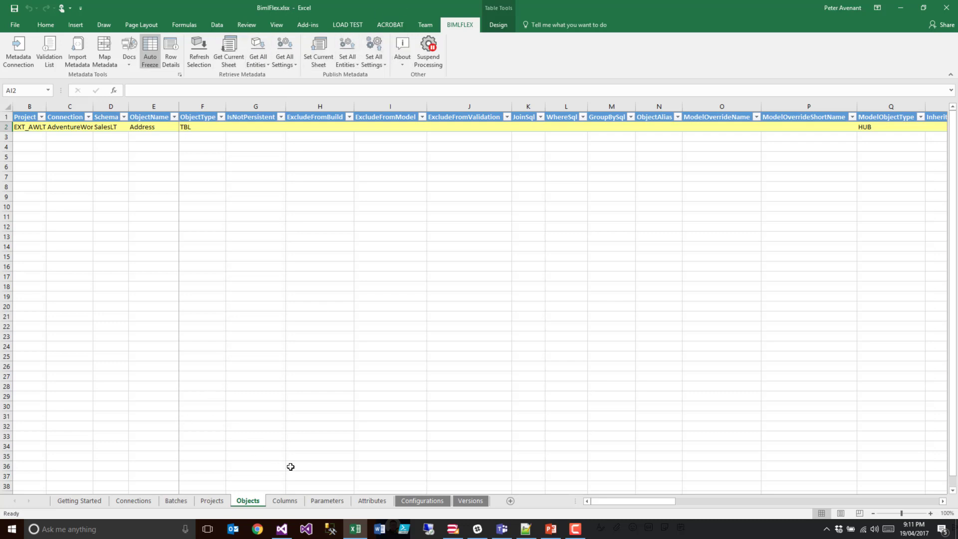
Publish the imported object metadata from the Objects sheet and retrieve that sheet again
click(285, 501)
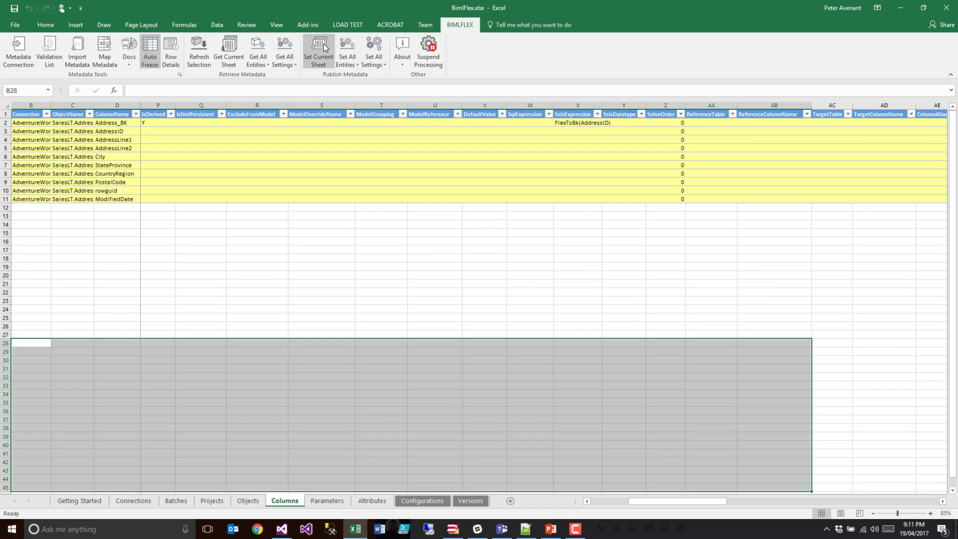
click(248, 501)
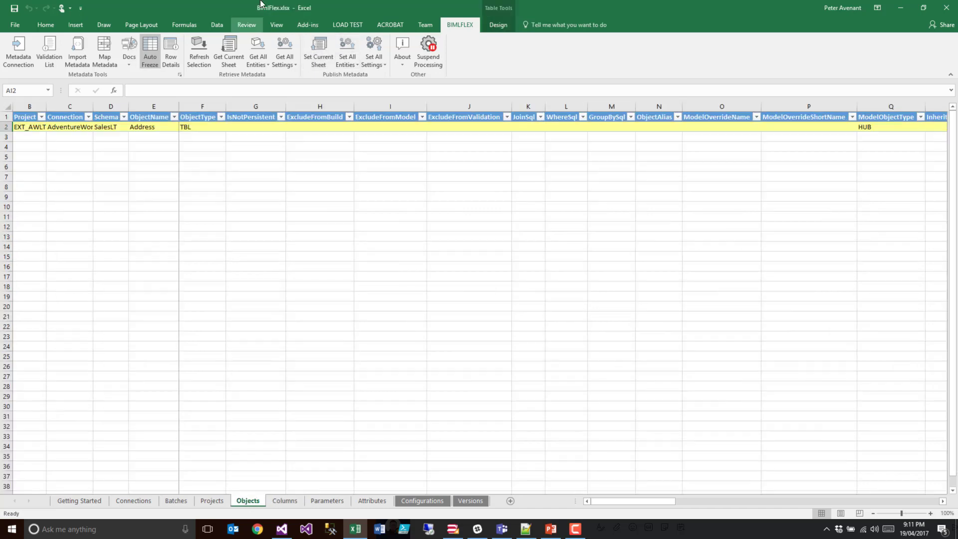
click(318, 57)
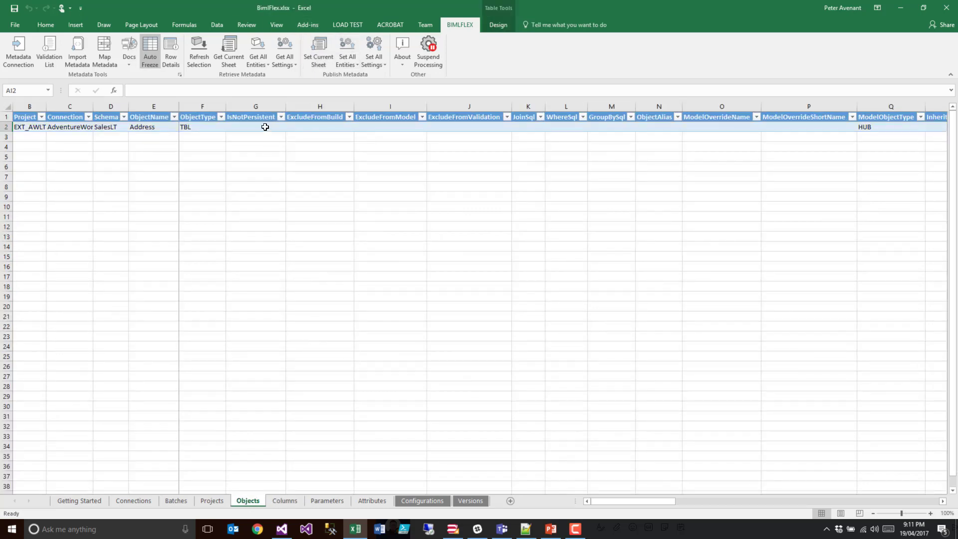
click(231, 46)
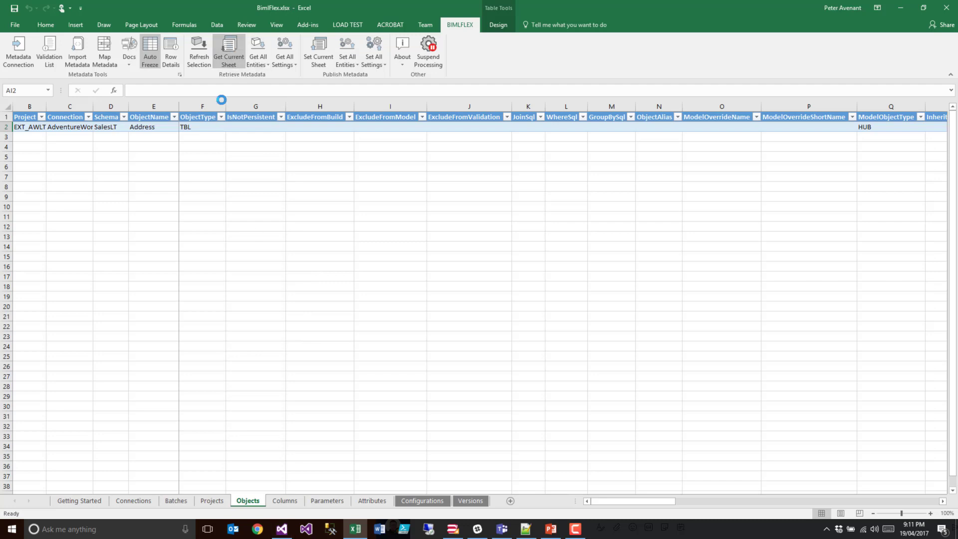
Publish and retrieve the Columns sheet's metadata, and publish the Objects sheet once more
click(285, 501)
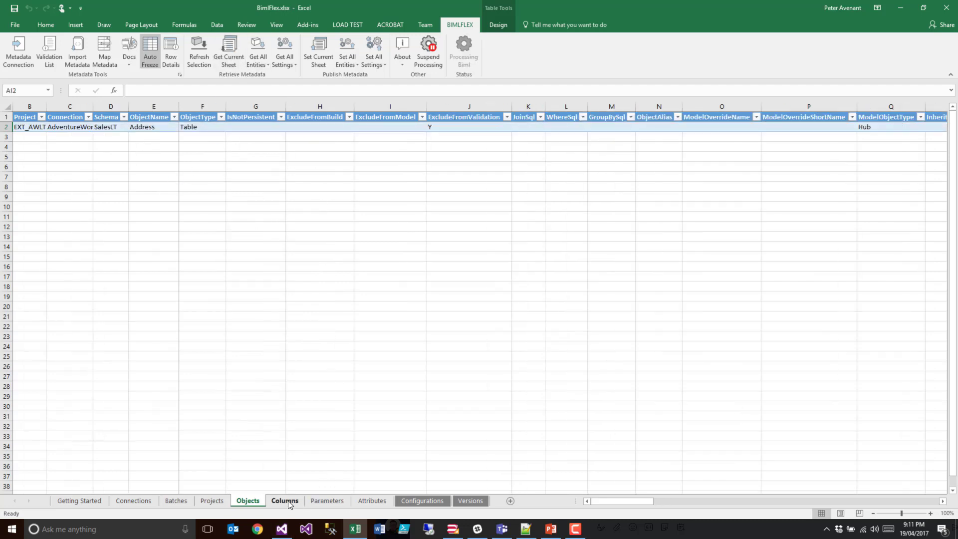
click(317, 60)
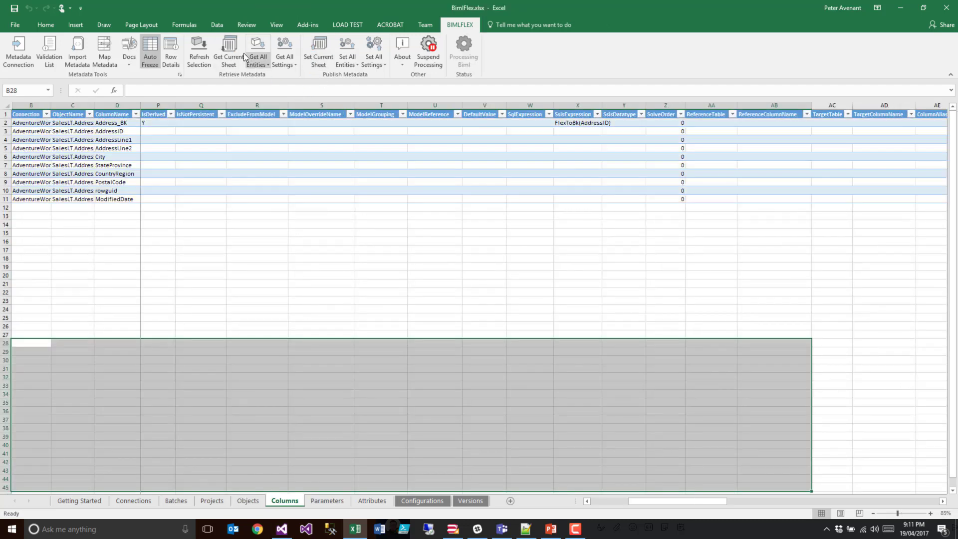
click(231, 46)
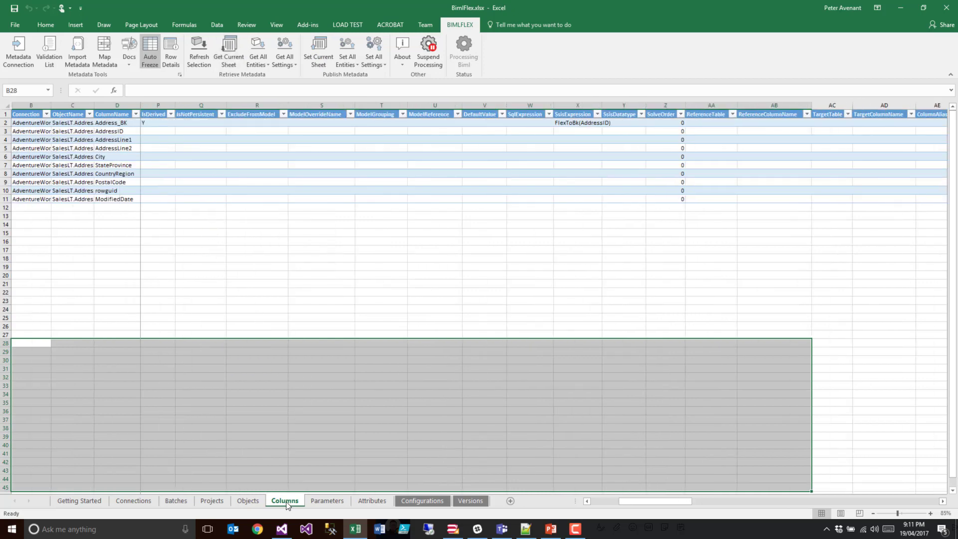
click(248, 504)
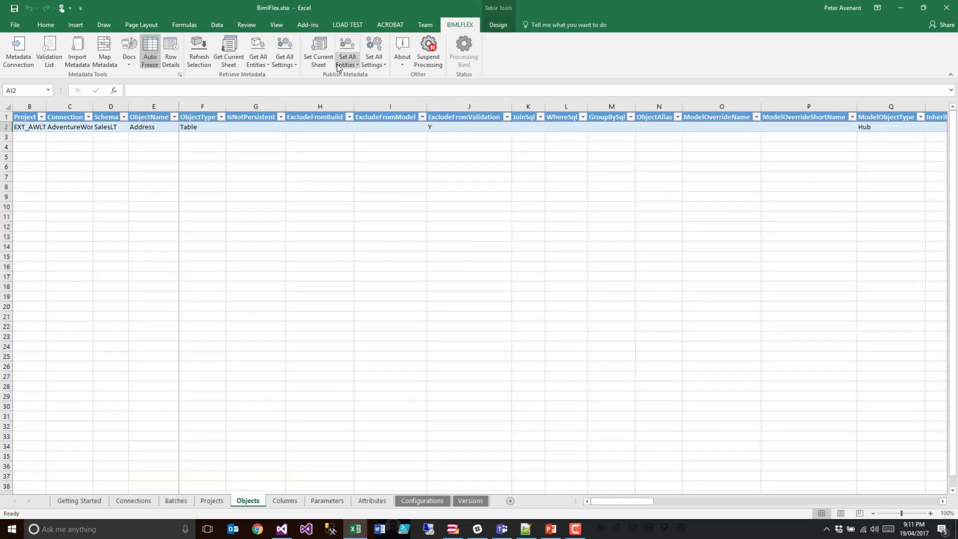
click(314, 56)
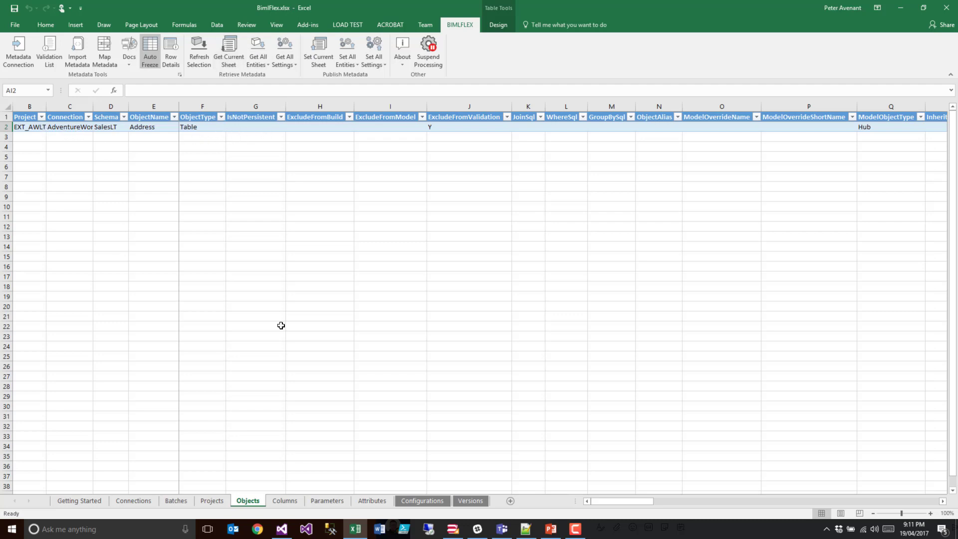
Switch to BimlStudio, refresh the BimlFlex metadata and build the BimlFlex_Demo project
click(453, 530)
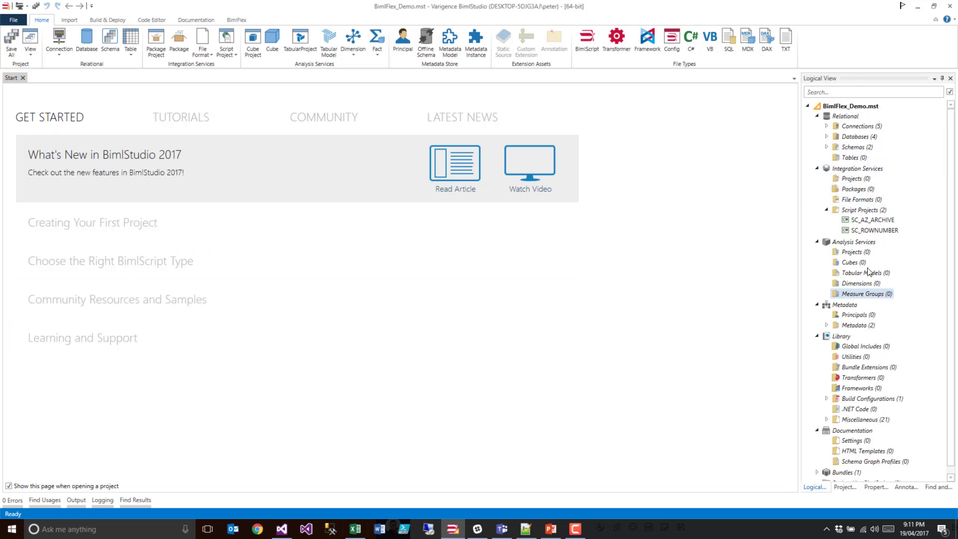
click(236, 20)
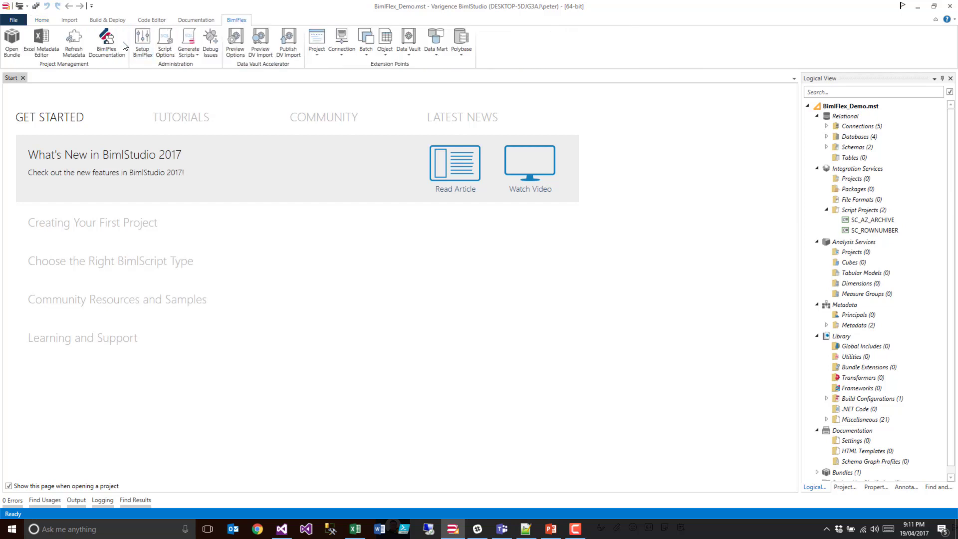
click(69, 37)
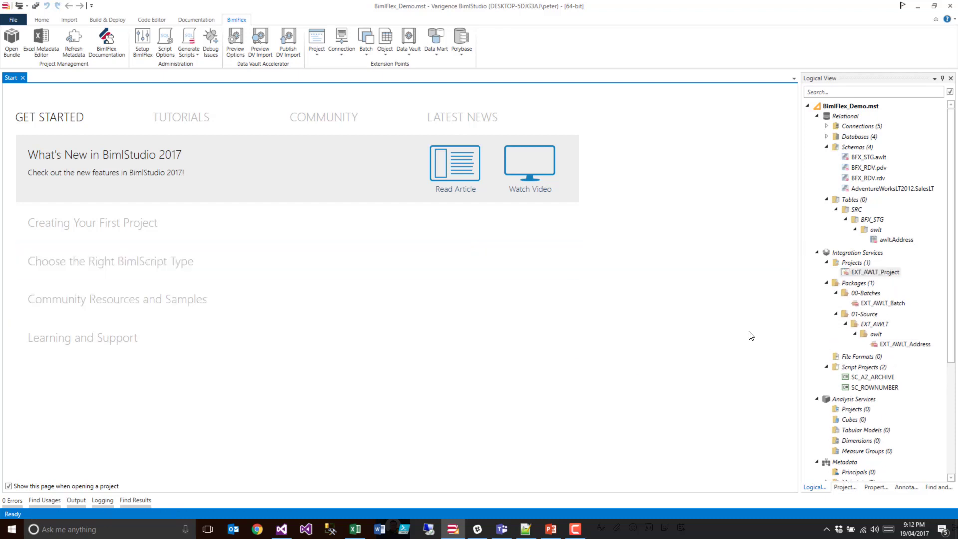
click(188, 52)
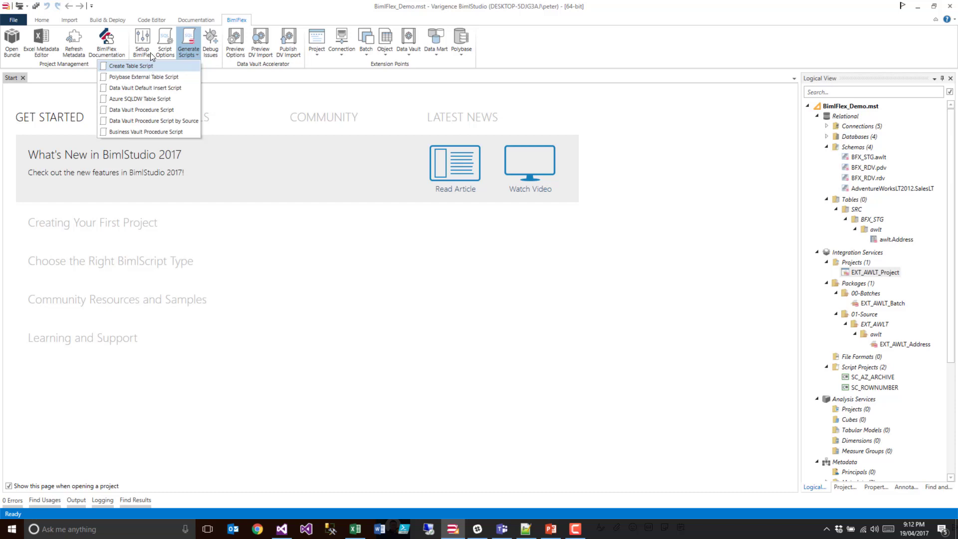
click(20, 7)
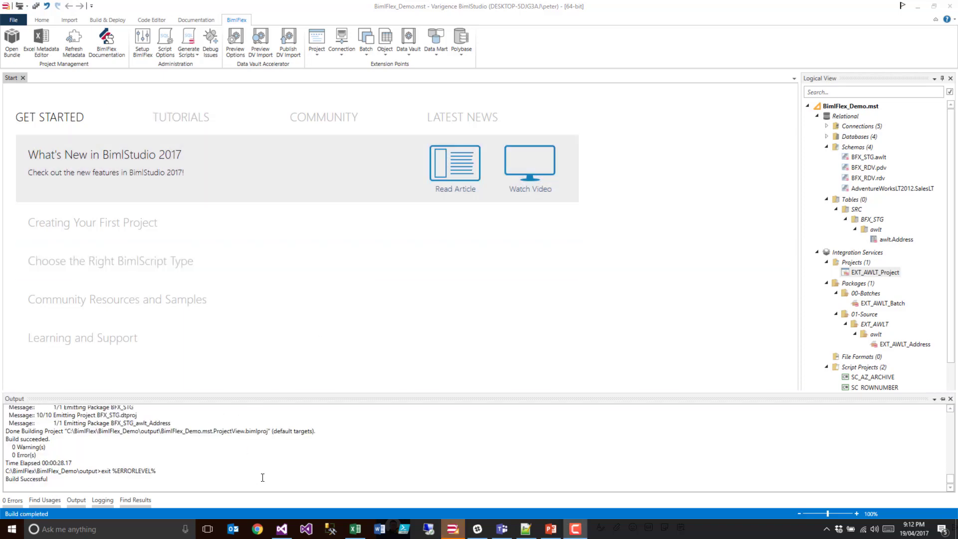
Switch to Visual Studio, reload EXT_AWLT_Project and open the EXT_AWLT_Address.dtsx package
click(283, 530)
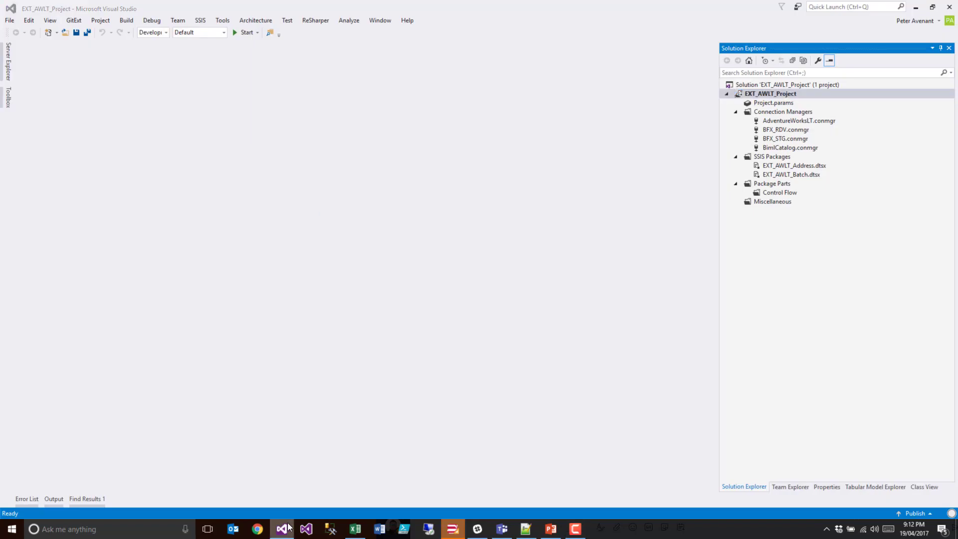
click(456, 289)
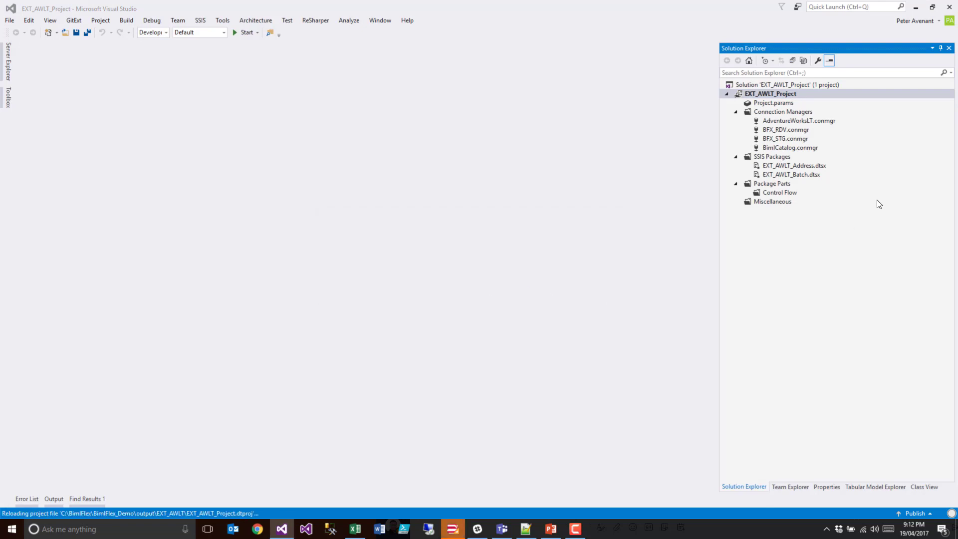
double_click(786, 166)
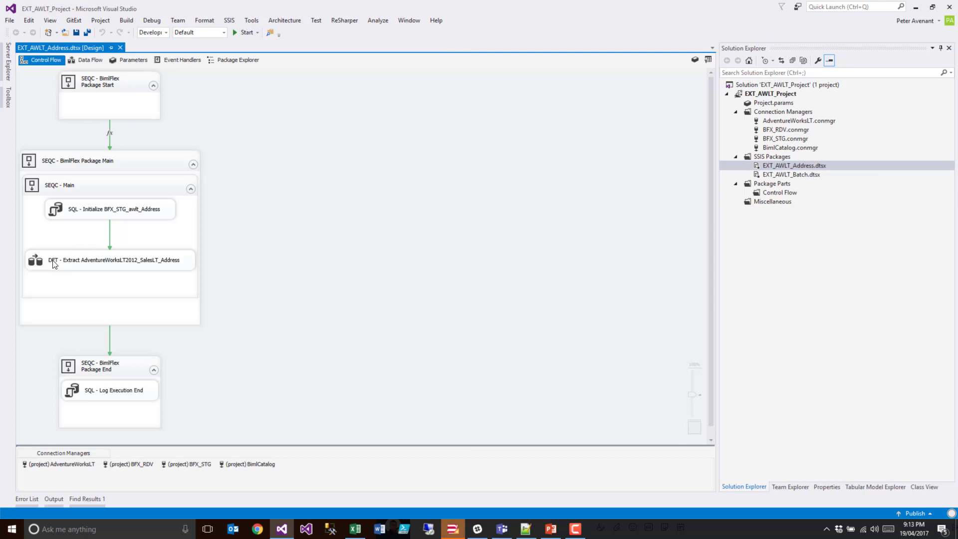
Examine the SQL command of the OLE DB source in the Address extract data flow and close the editor unchanged
double_click(75, 260)
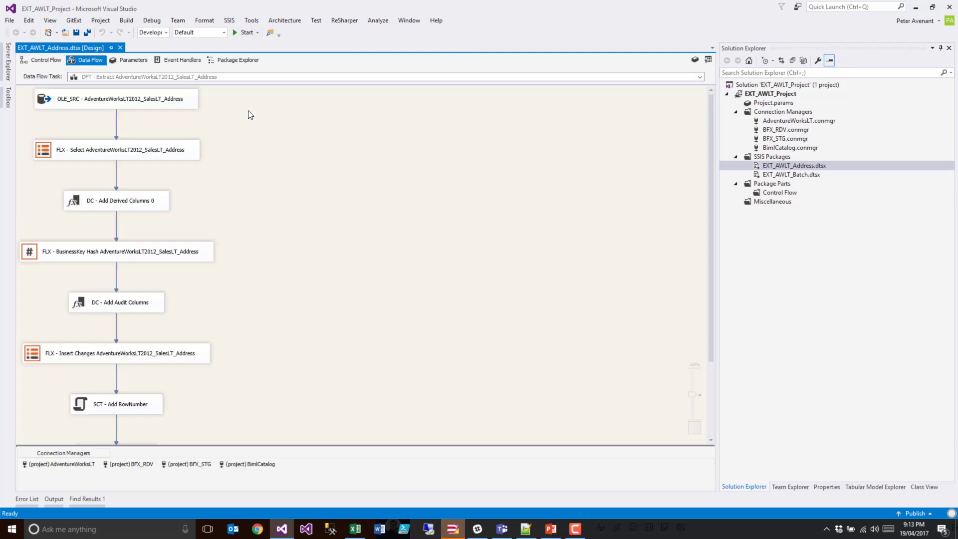
click(65, 99)
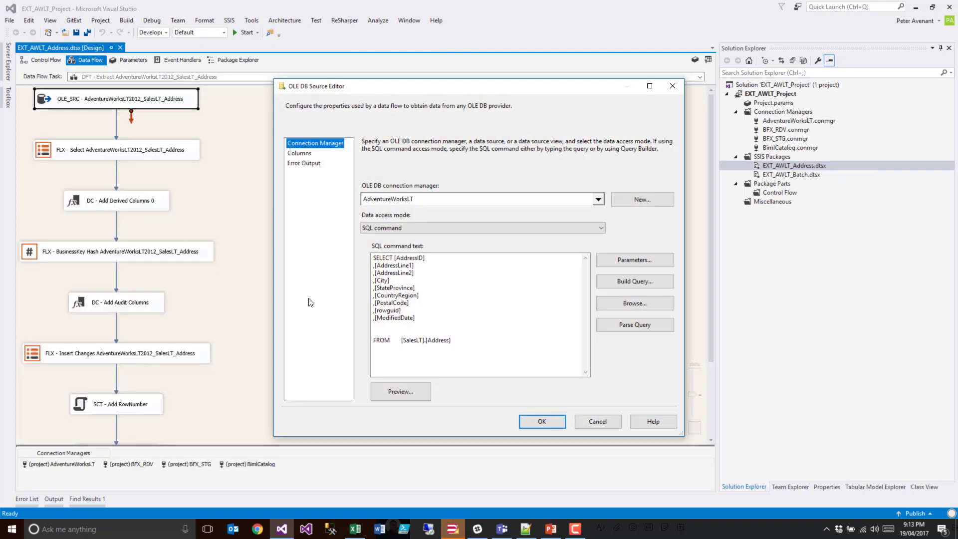
drag(473, 346, 354, 260)
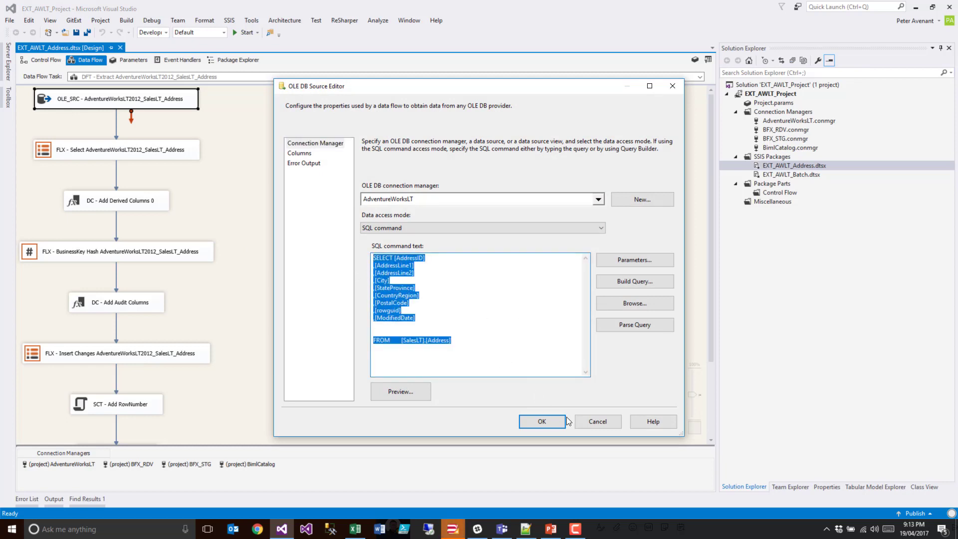
click(598, 422)
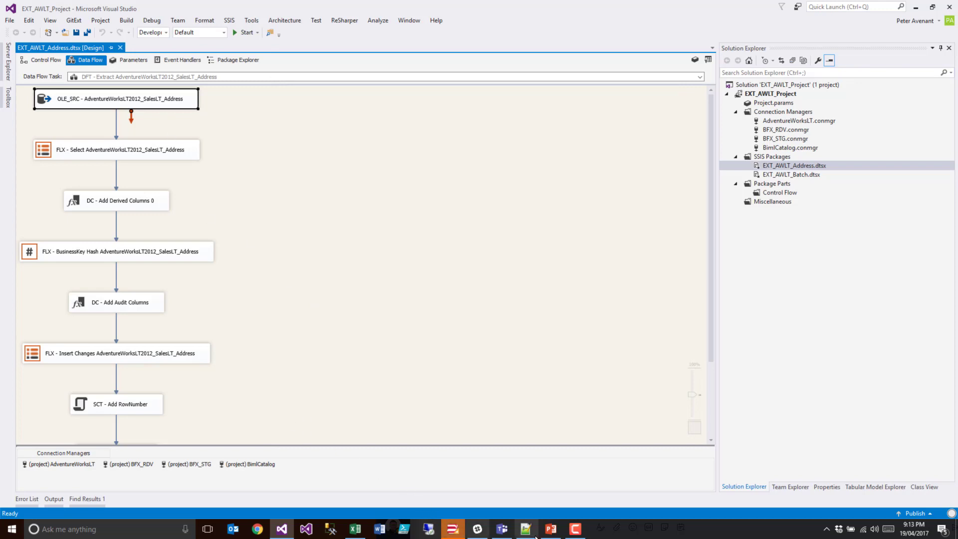
Switch to Excel, paste the Customer_MainAddress table row below Address in the Objects sheet and auto-fit the ObjectName column
click(356, 532)
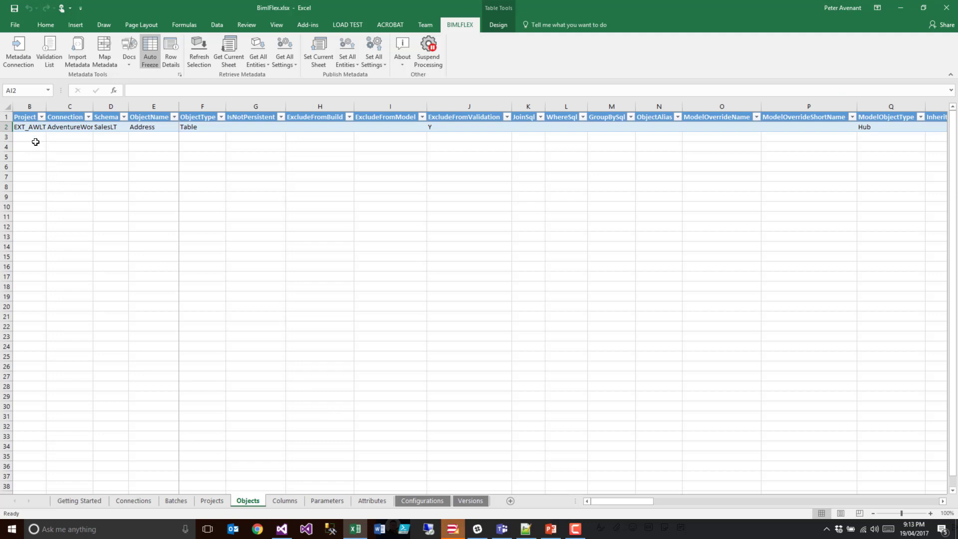
click(19, 138)
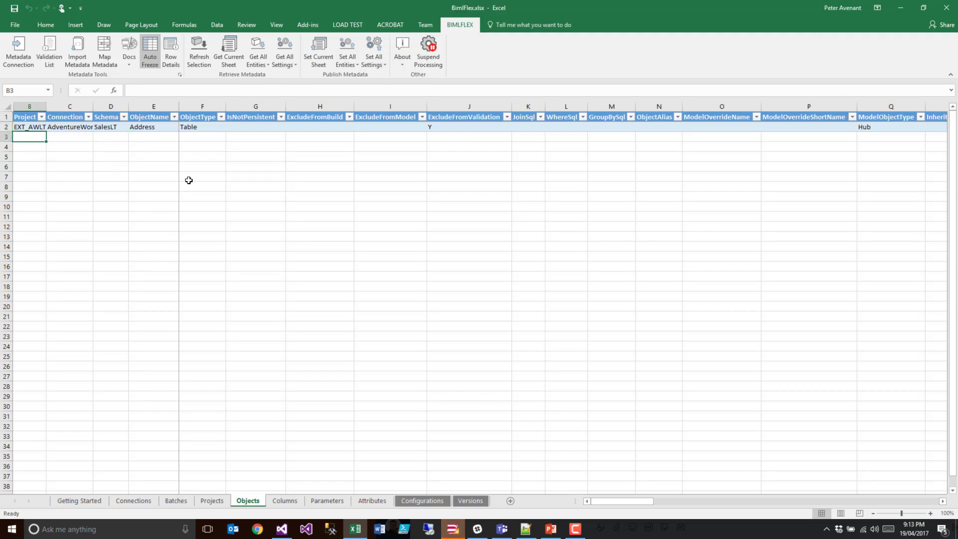
key(ctrl+v)
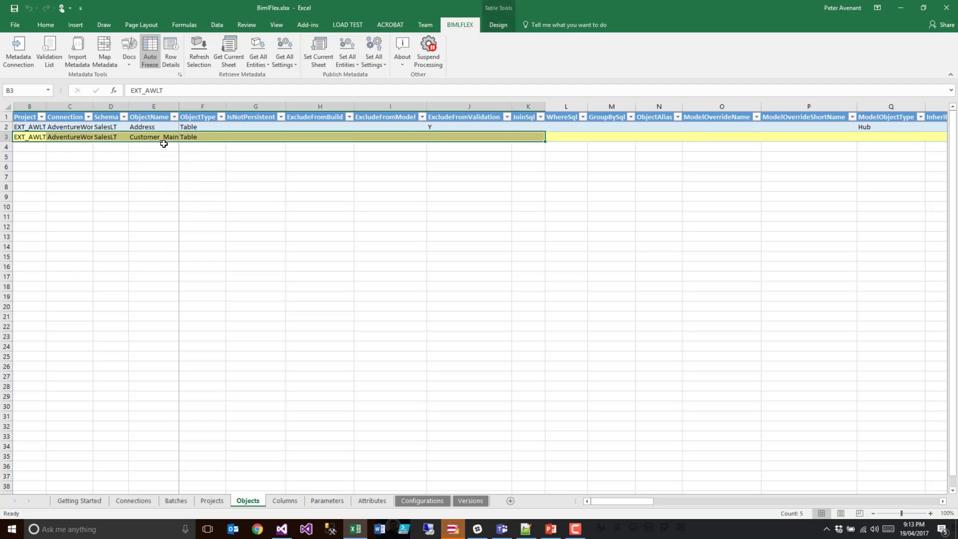
double_click(179, 106)
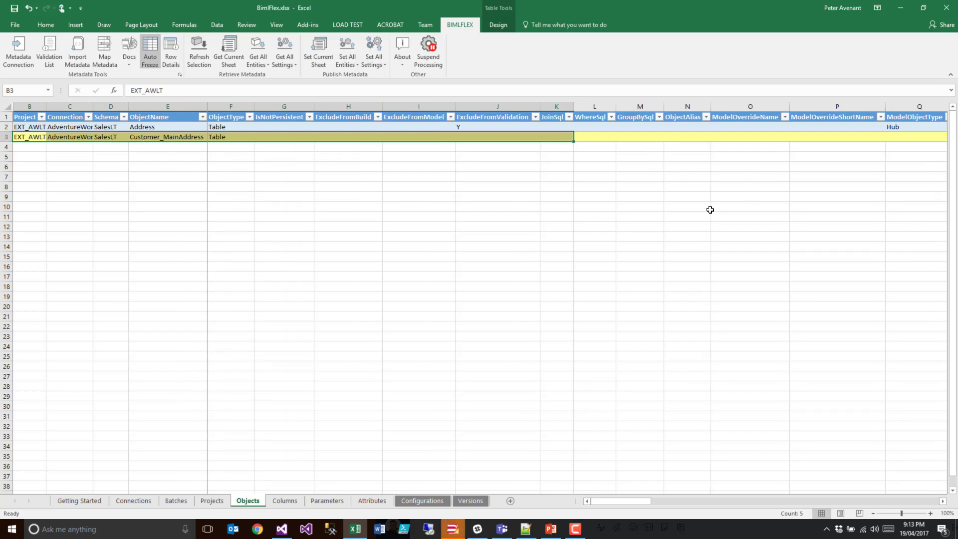
Set InheritFromObject to SalesLT.Address for the Customer_MainAddress row
drag(626, 500, 652, 501)
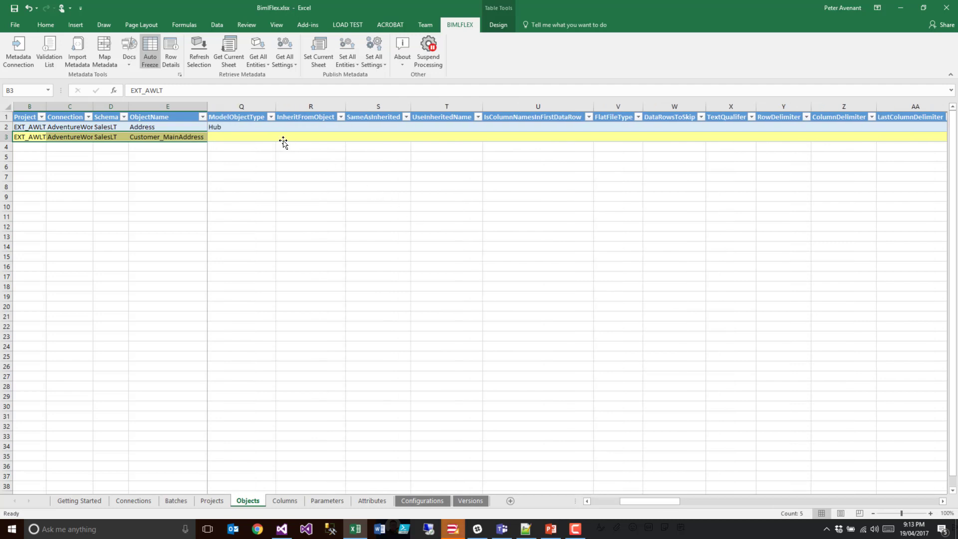
click(310, 136)
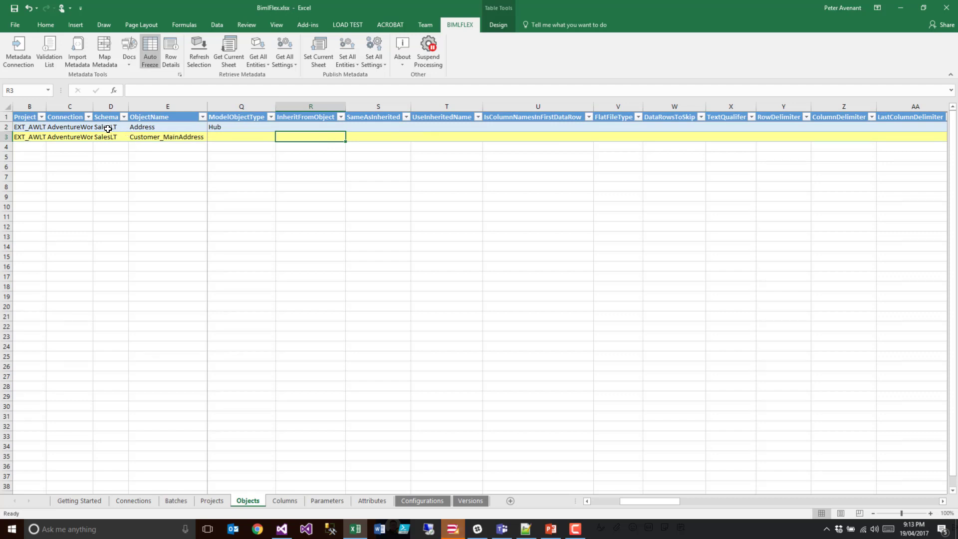
click(142, 127)
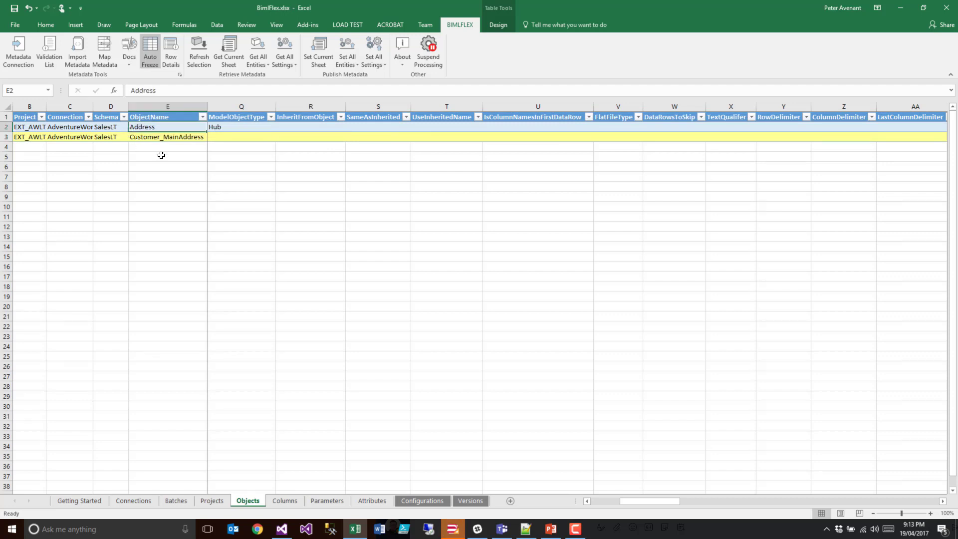
click(312, 137)
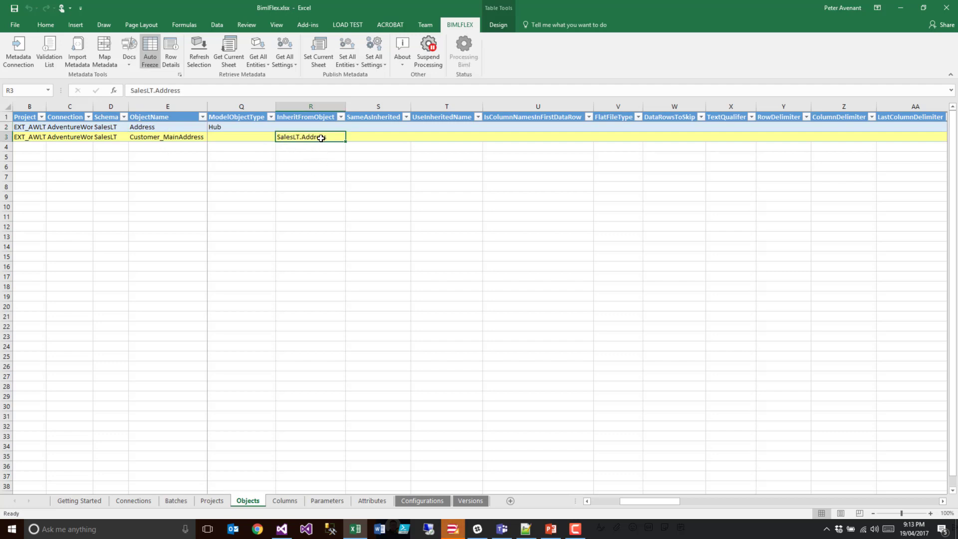
Set SameAsInherited to Y for Customer_MainAddress and publish the Objects sheet's metadata
click(375, 137)
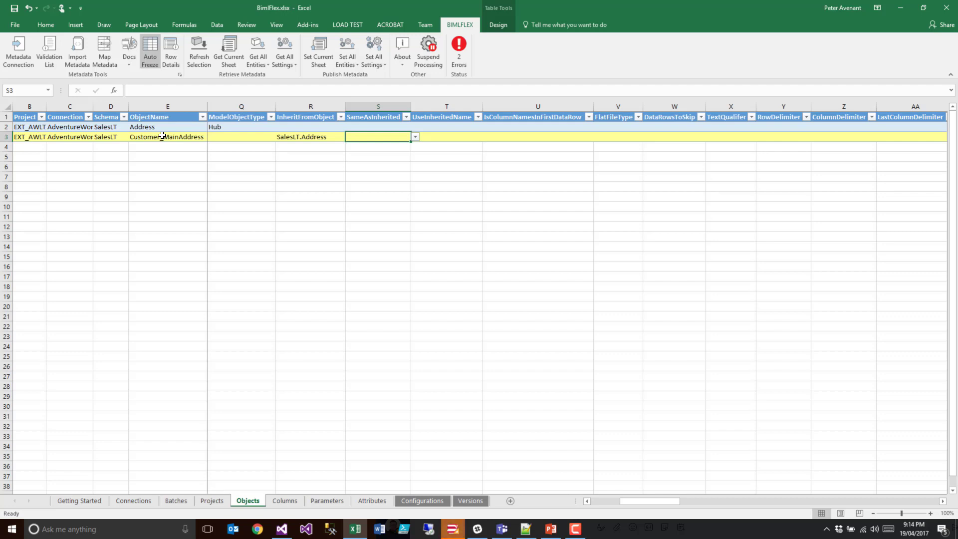
text(Y)
key(Tab)
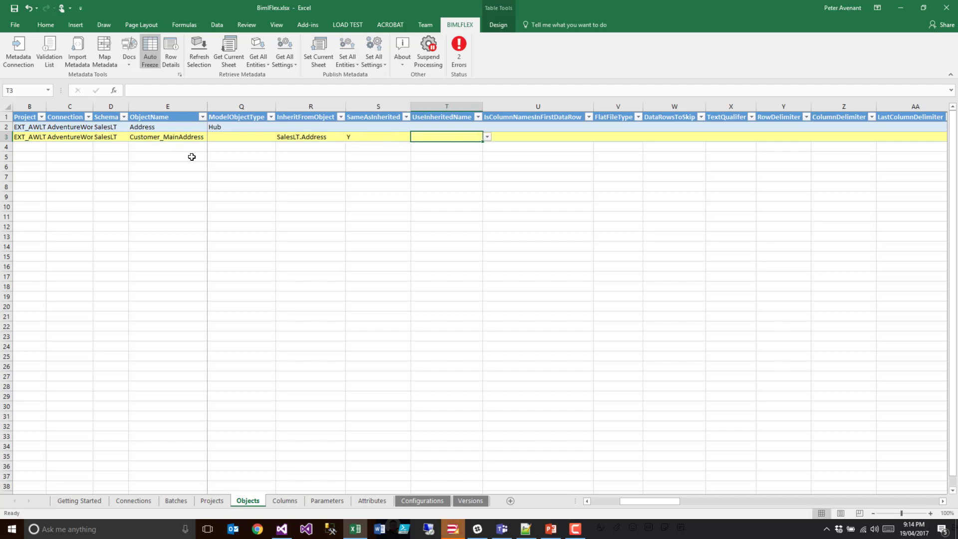
click(321, 51)
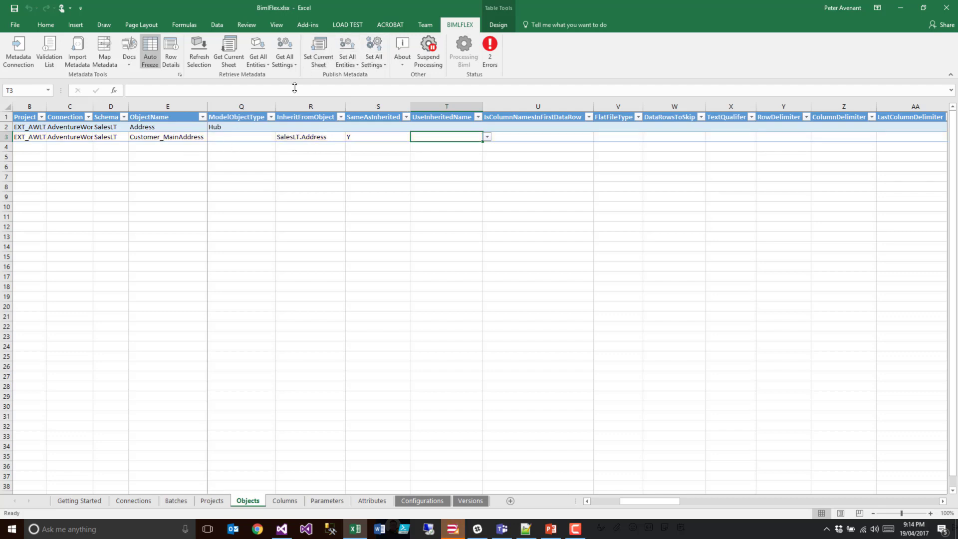
Switch to BimlStudio, refresh the metadata and widen the Logical View to show the full package names
click(452, 529)
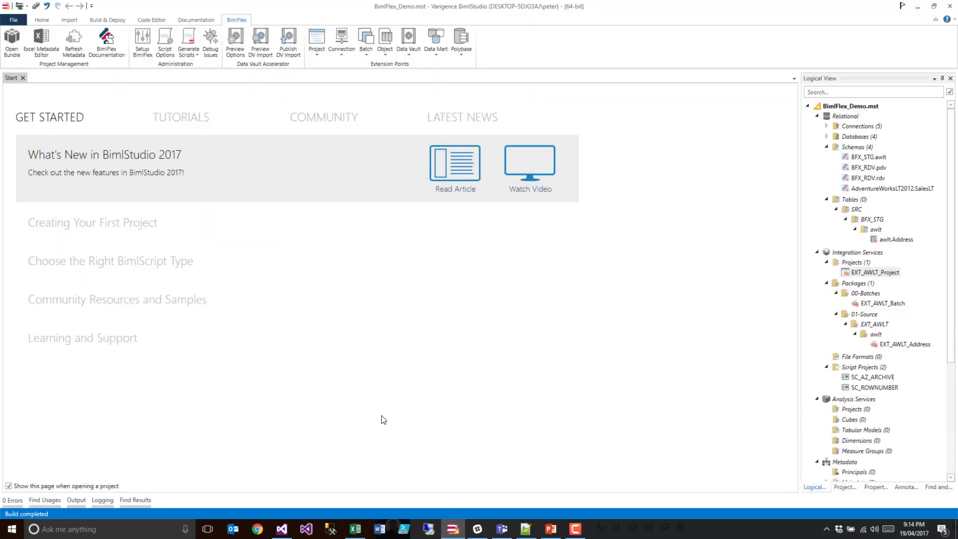
click(73, 43)
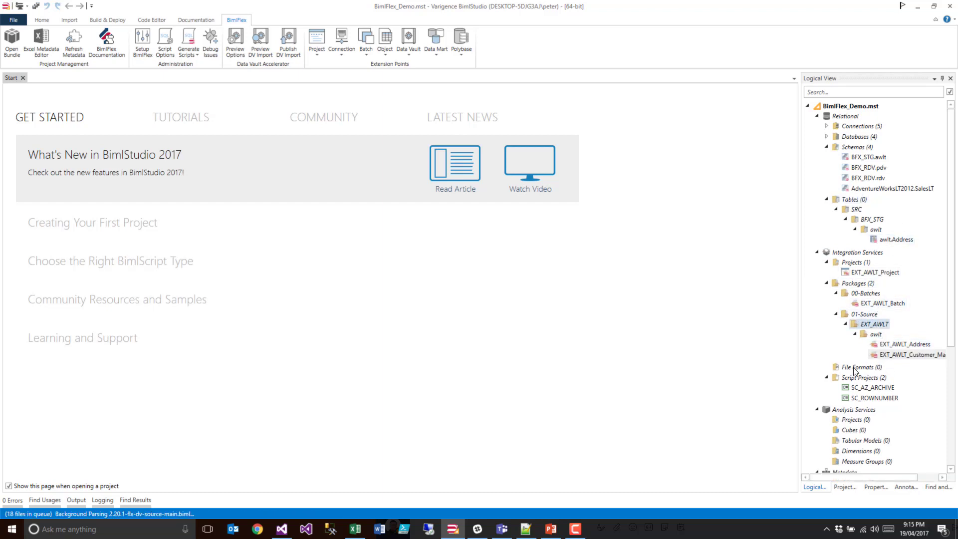
drag(831, 478, 853, 479)
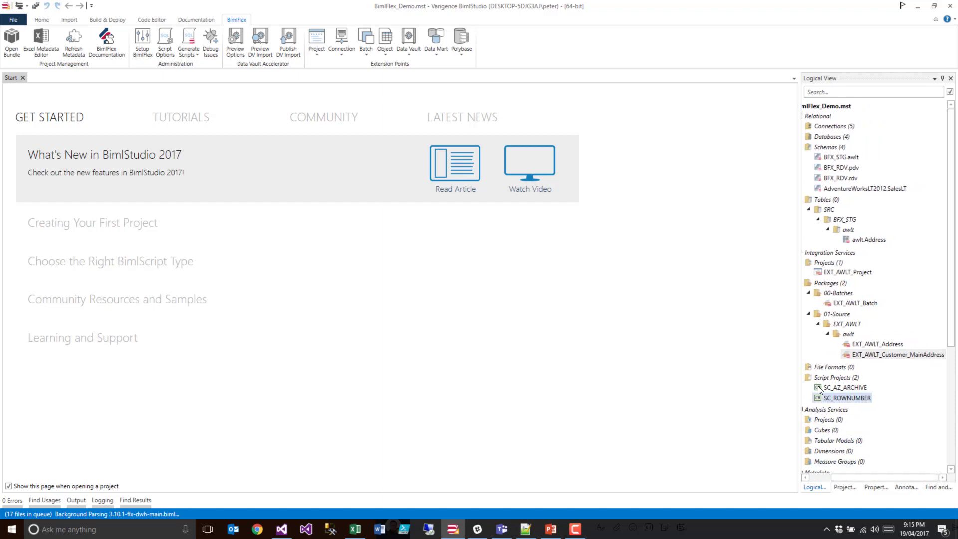
drag(799, 377, 683, 377)
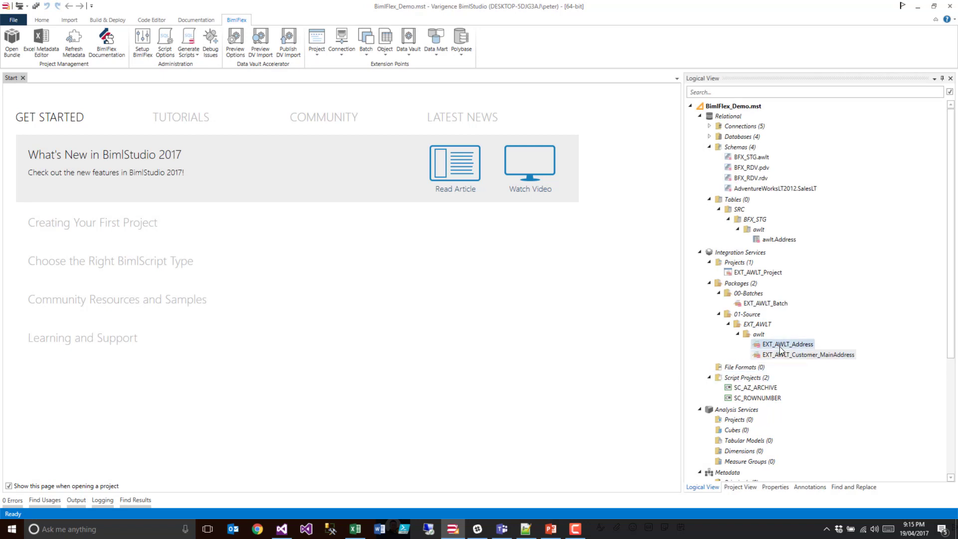
Switch to Excel and review the Customer_MainAddress row's ObjectName and UseInheritedName cells in the Objects sheet
click(355, 530)
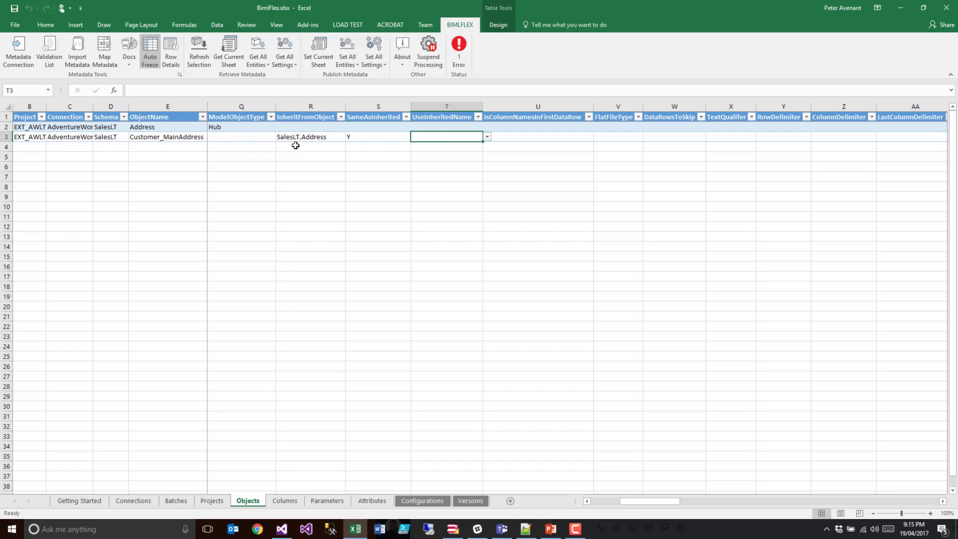
click(175, 137)
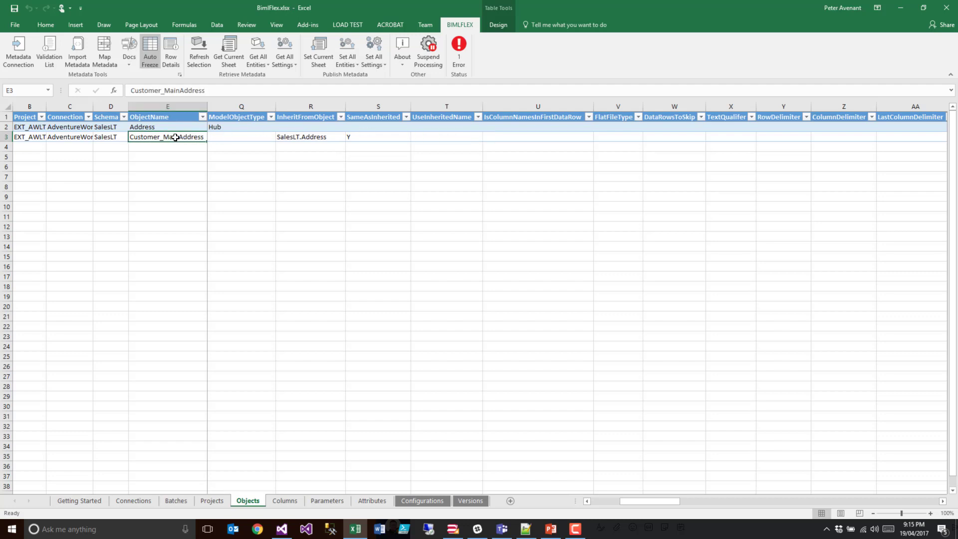
click(439, 137)
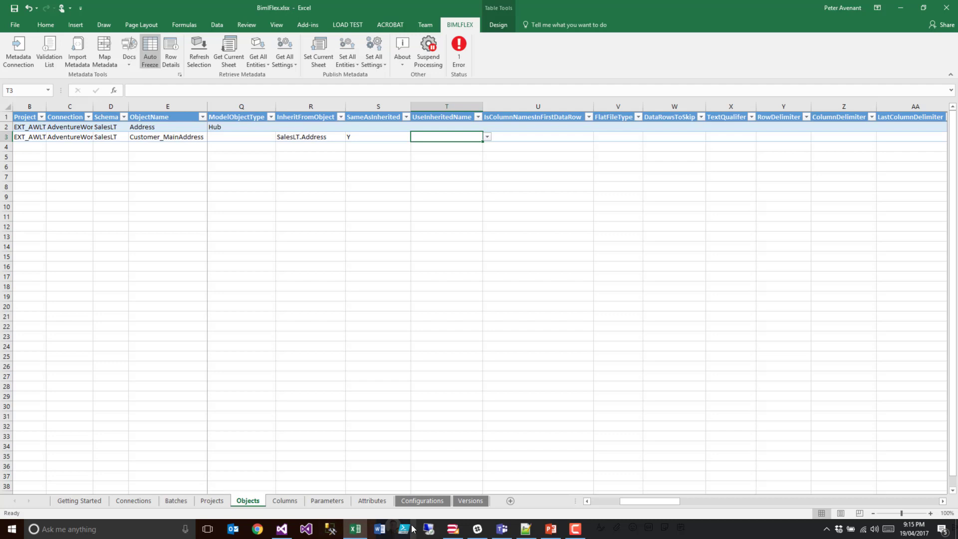
Switch to BimlStudio, build the project and examine the build output for the Customer_MainAddress package's source query
click(460, 527)
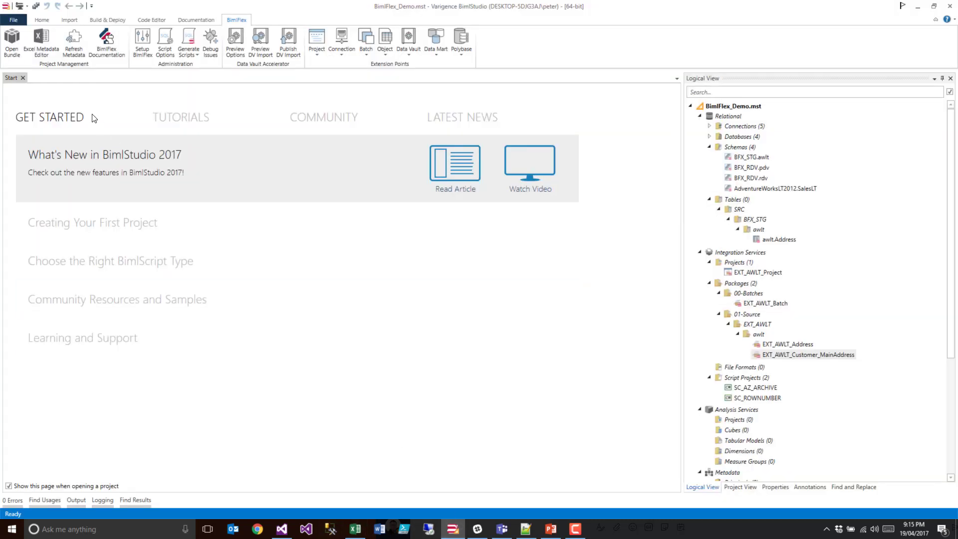
click(19, 7)
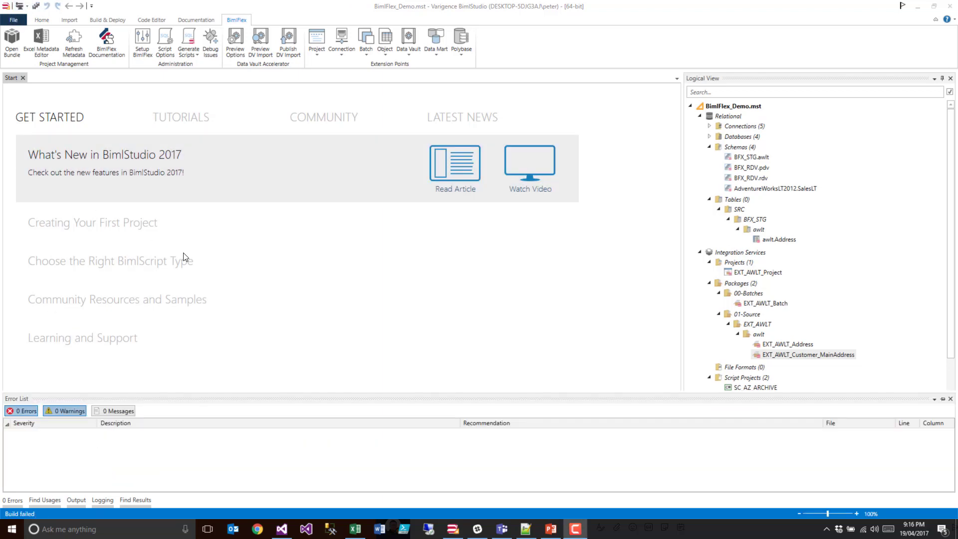
click(75, 500)
scroll(376, 367, up, 8)
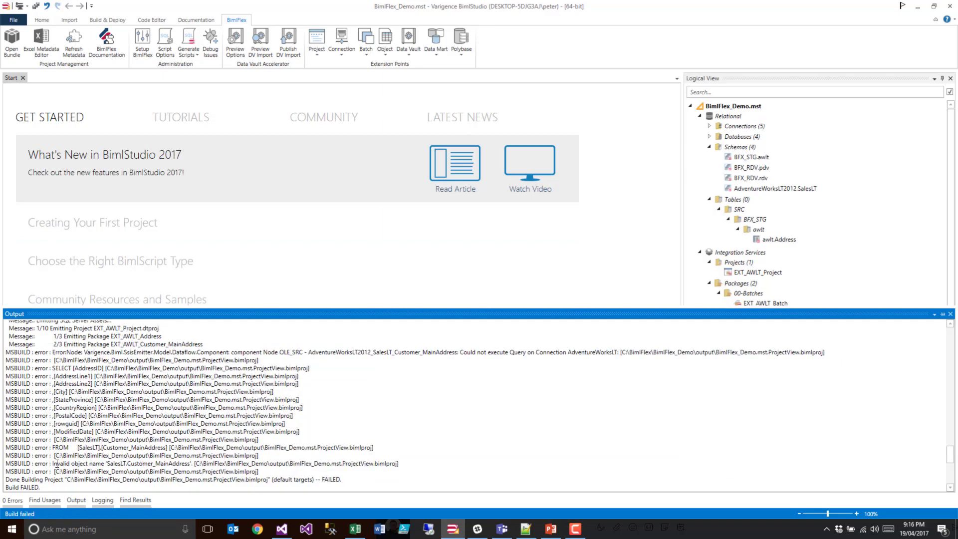
drag(57, 463, 191, 464)
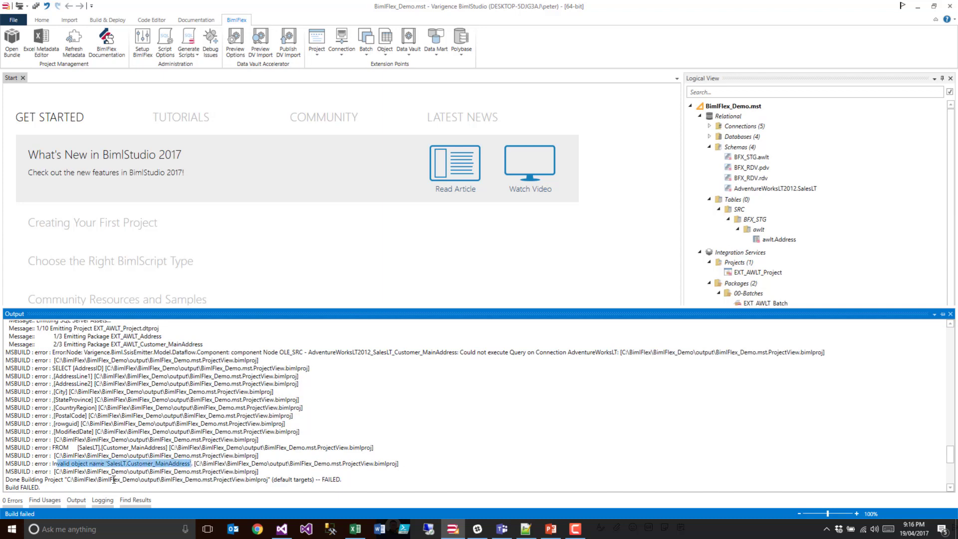
click(133, 465)
drag(127, 463, 188, 463)
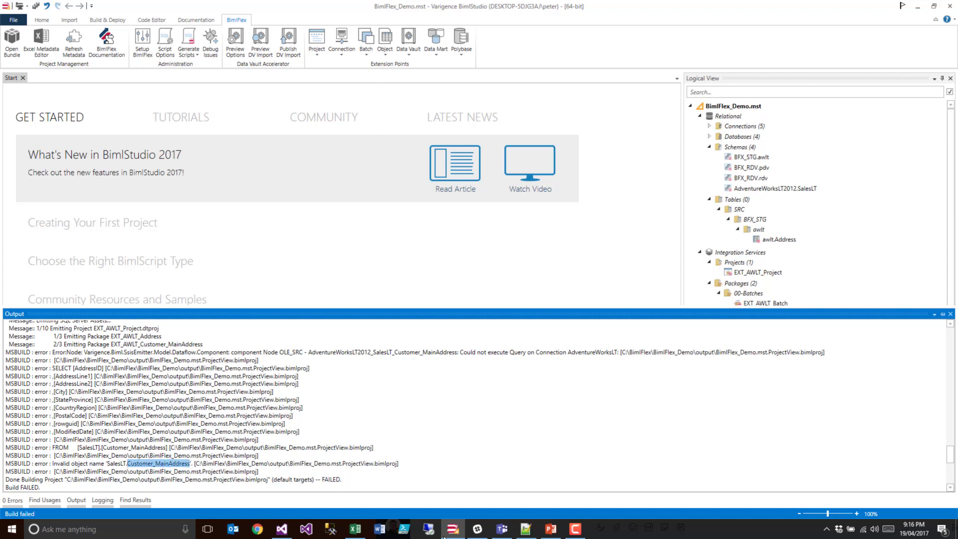
Switch to Excel, set UseInheritedName to Y for Customer_MainAddress and publish the Objects sheet's metadata
click(356, 529)
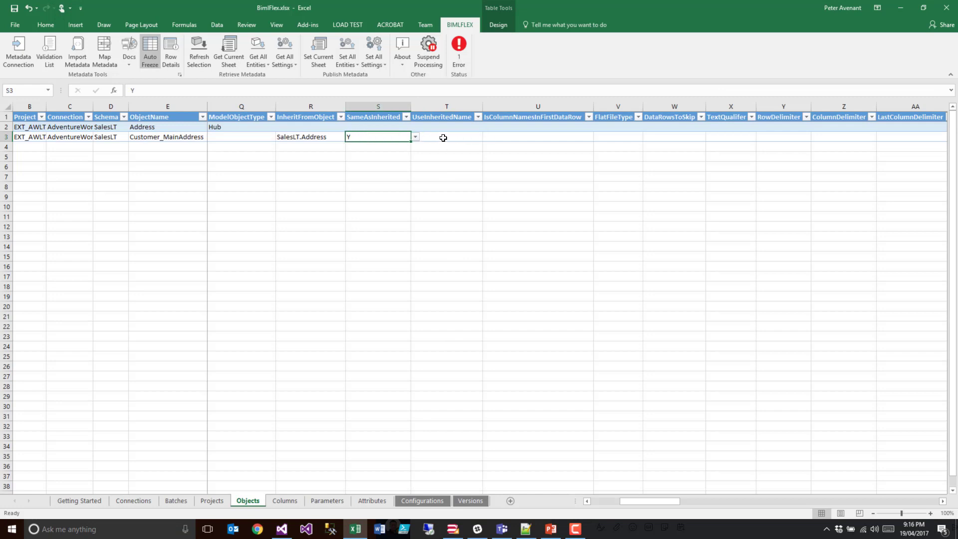
click(488, 137)
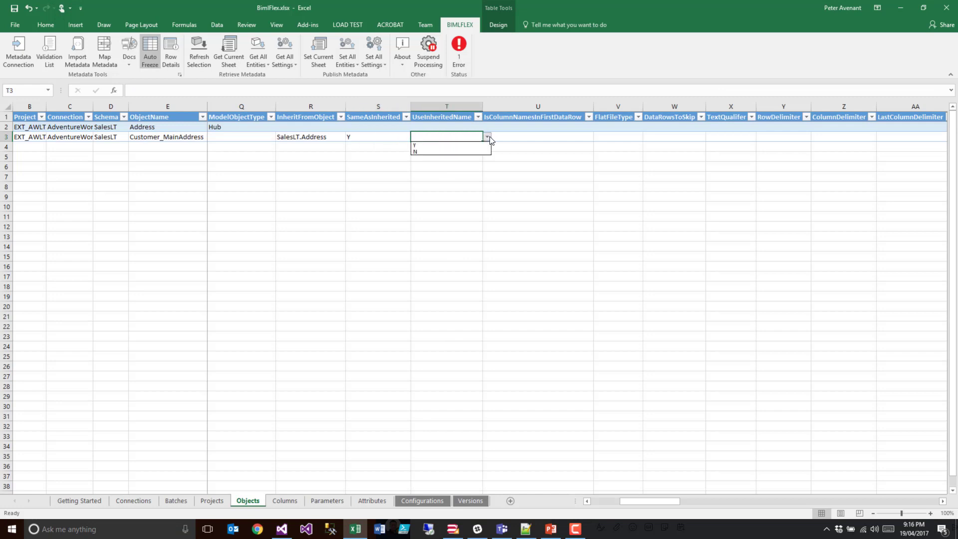
click(436, 145)
click(315, 50)
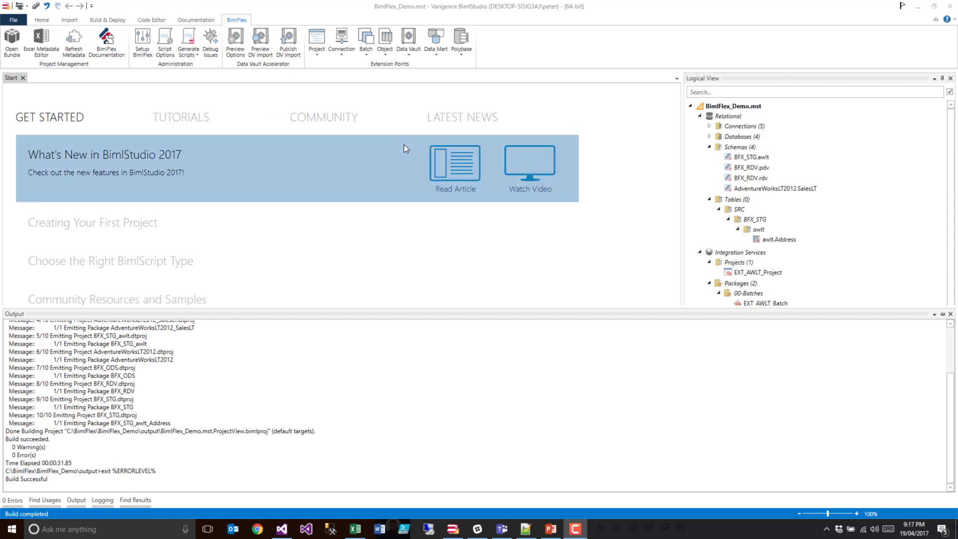
Switch to Visual Studio, reload all modified files and open the extract data flow of the EXT_AWLT_Customer_MainAddress package
click(282, 528)
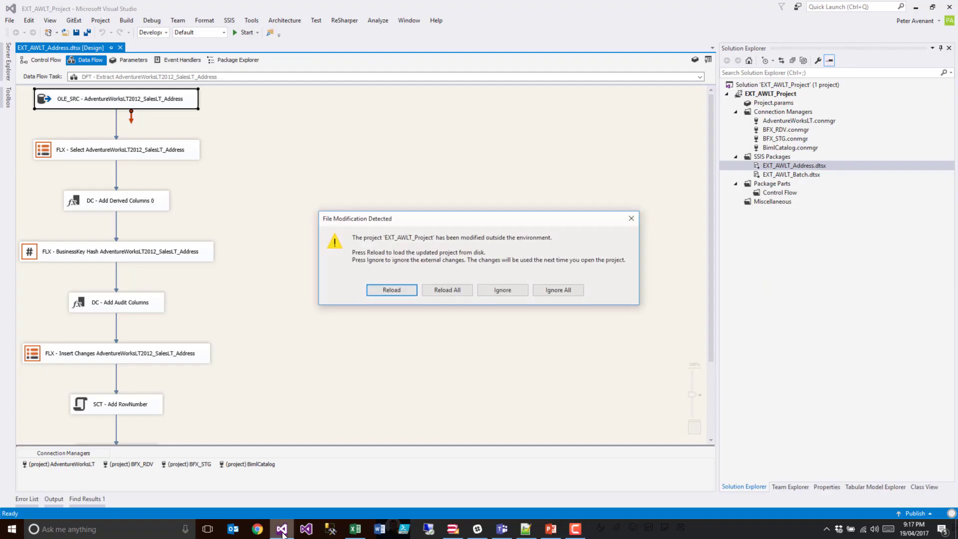
click(442, 290)
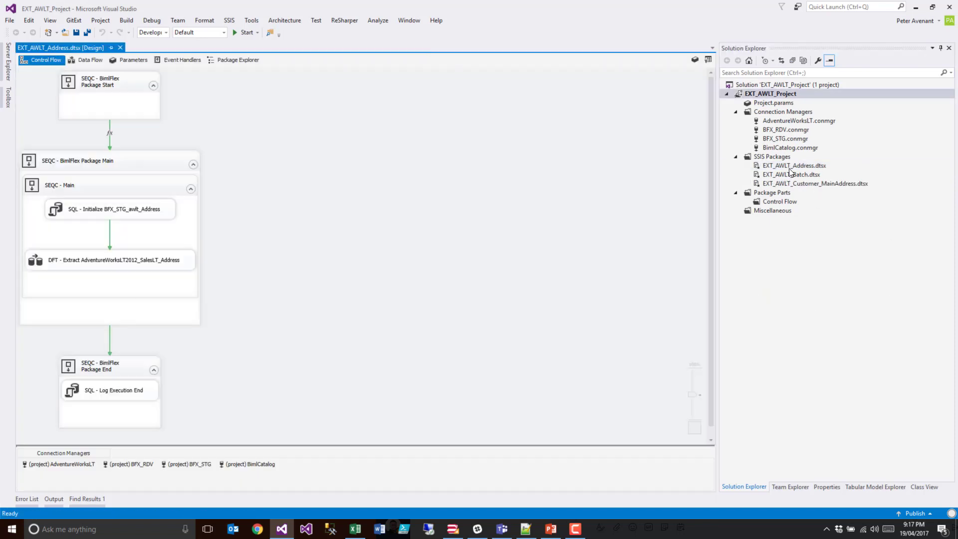
double_click(794, 184)
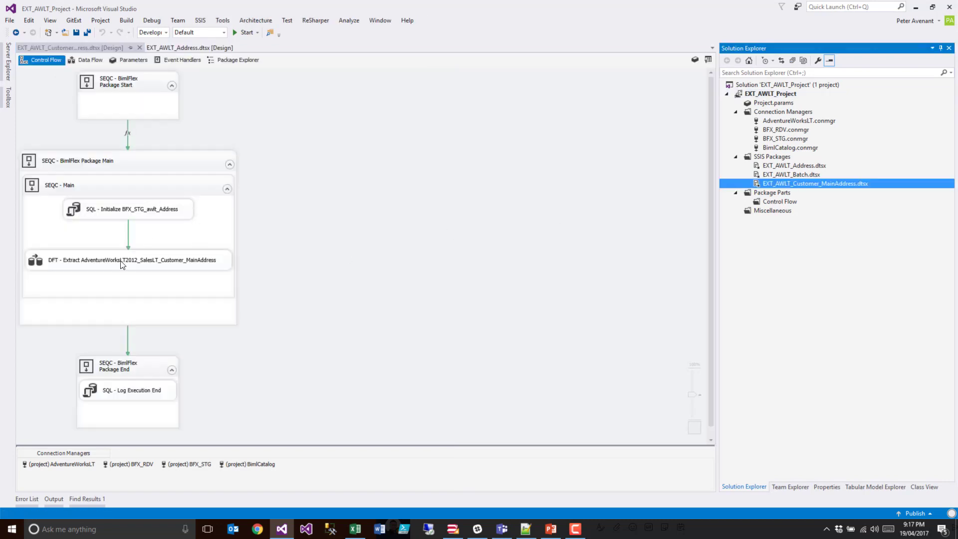
double_click(58, 260)
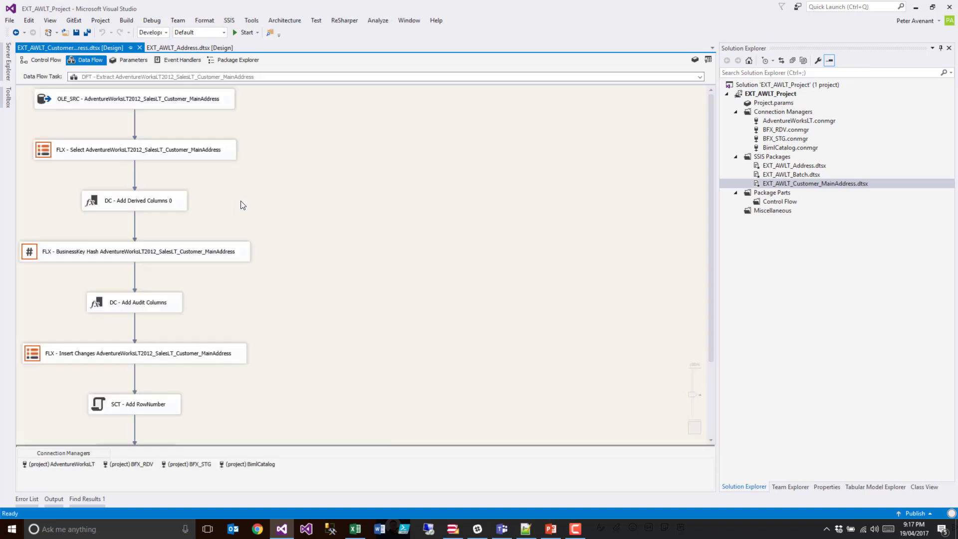
Examine the SQL command of the OLE DB source in the Customer_MainAddress data flow and close the editor unchanged
double_click(50, 101)
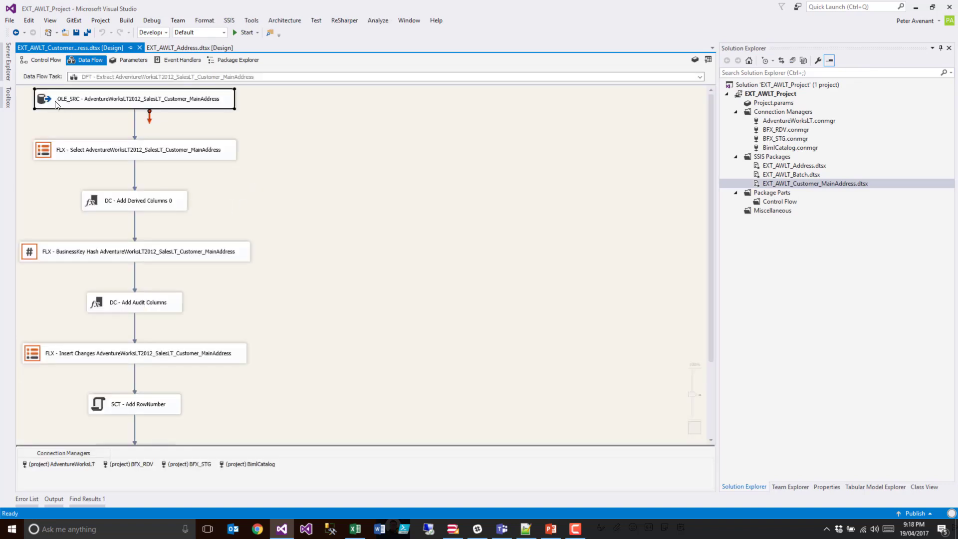
drag(454, 340, 365, 251)
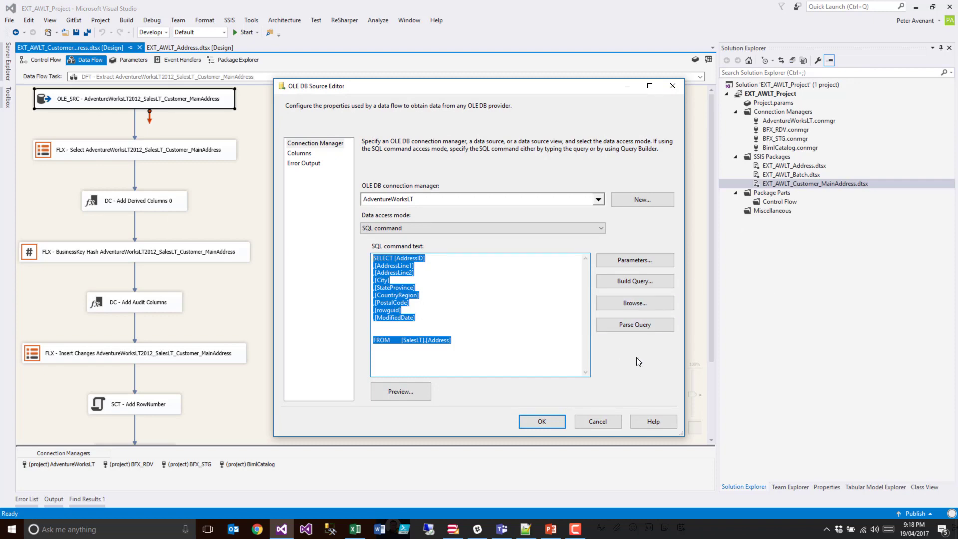
click(586, 421)
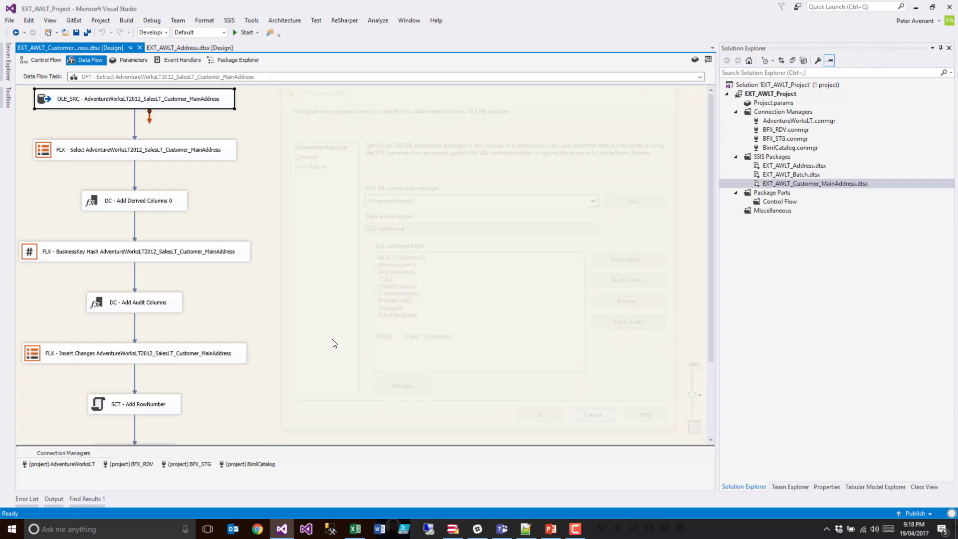
Check the target table of the OLE DB destination at the end of the Customer_MainAddress data flow
scroll(344, 301, down, 3)
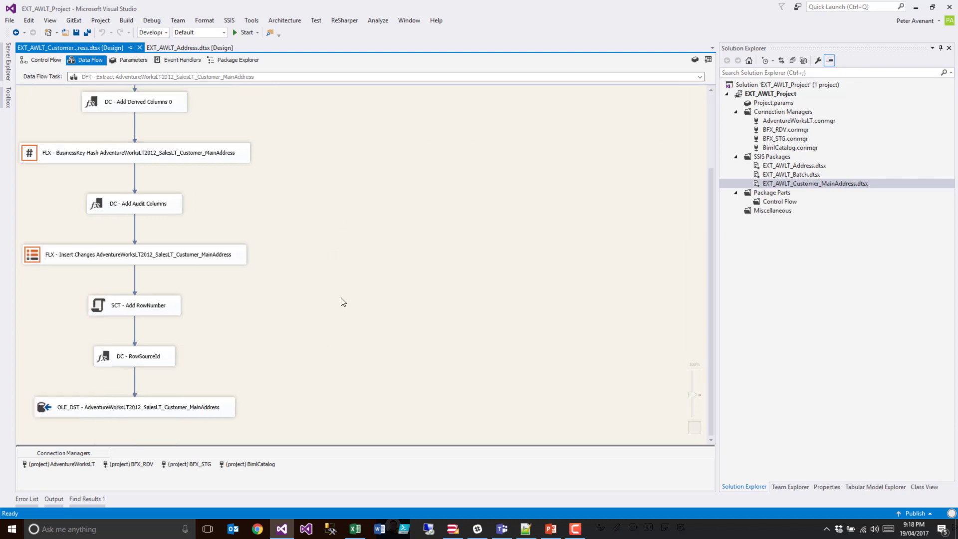
double_click(69, 405)
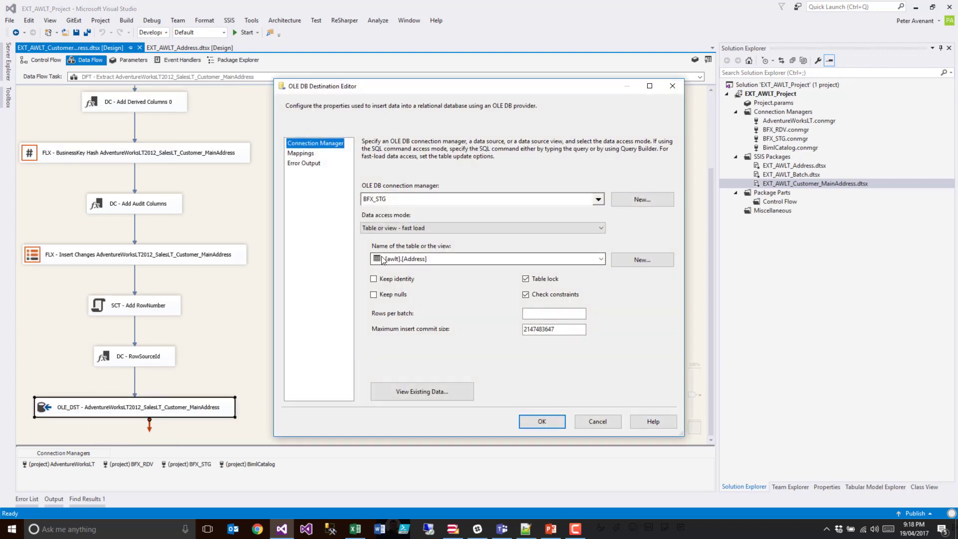
click(542, 422)
click(816, 186)
click(810, 166)
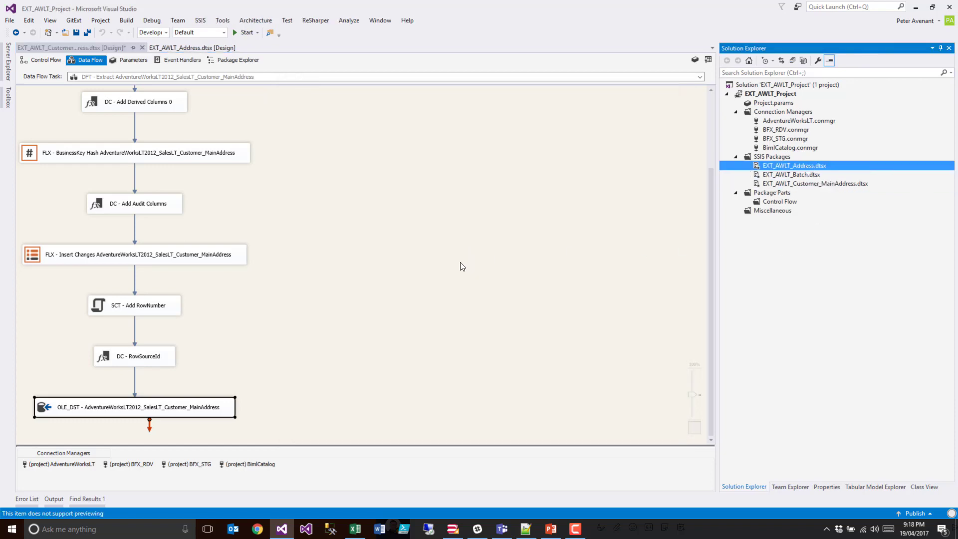
click(450, 283)
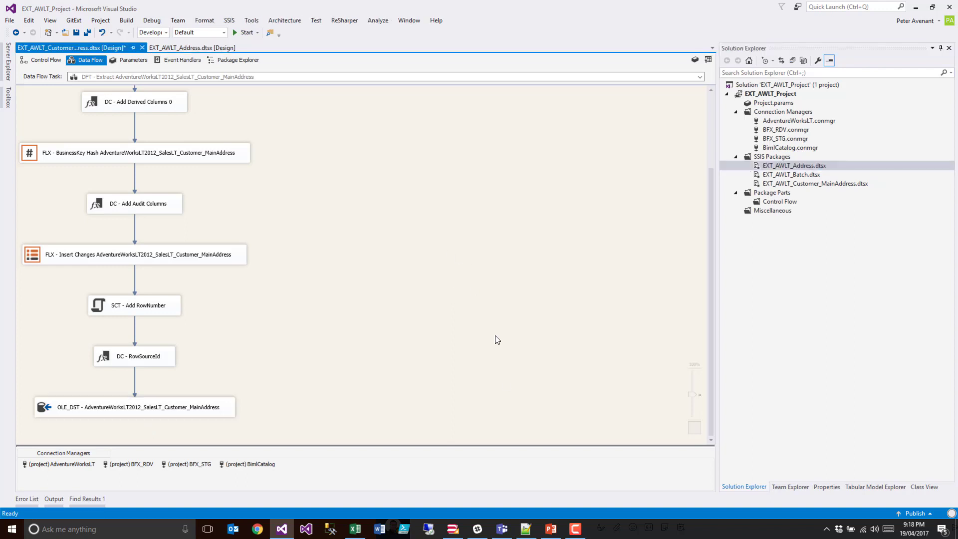
Switch to Excel and paste the Customer_MainAddress and Customer_ShippingAddress satellite rows into the Objects sheet from row 3
click(355, 529)
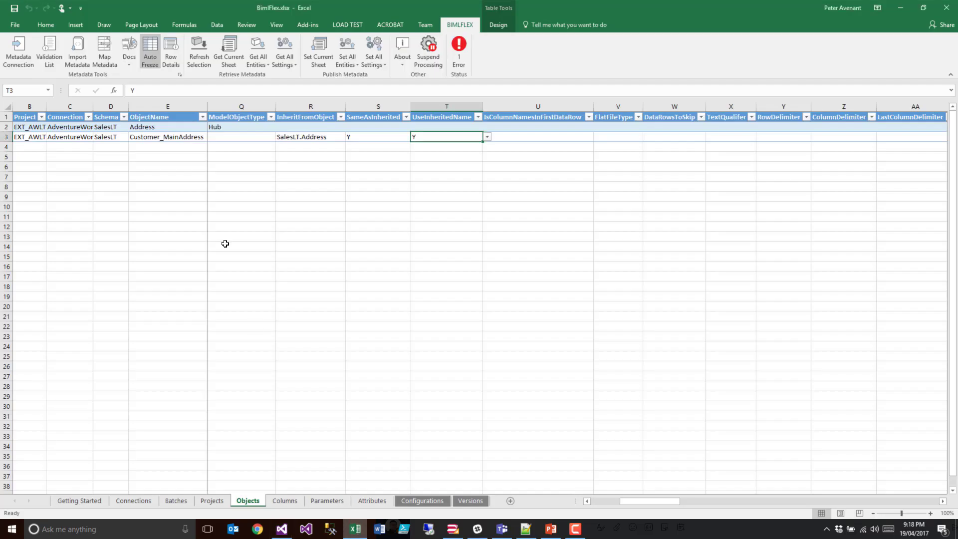
click(33, 135)
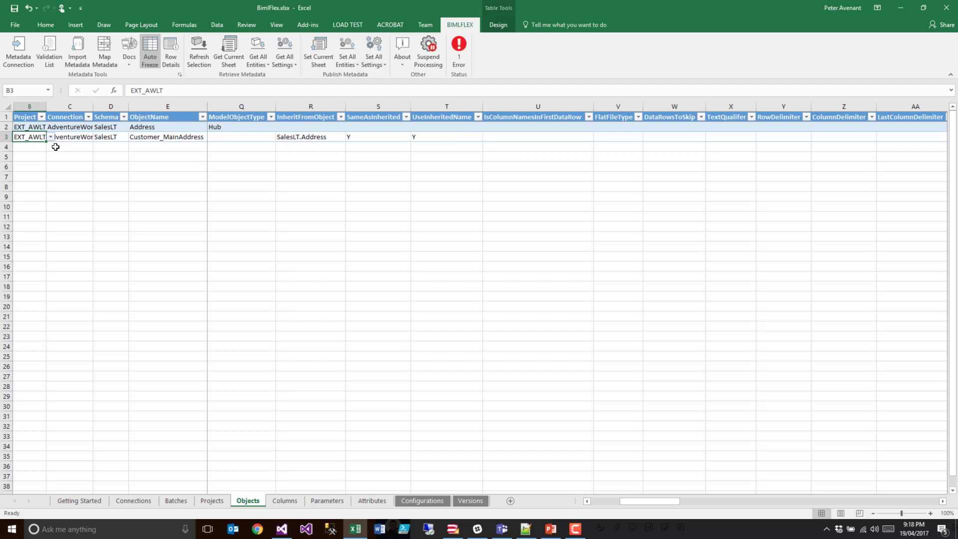
key(ctrl+v)
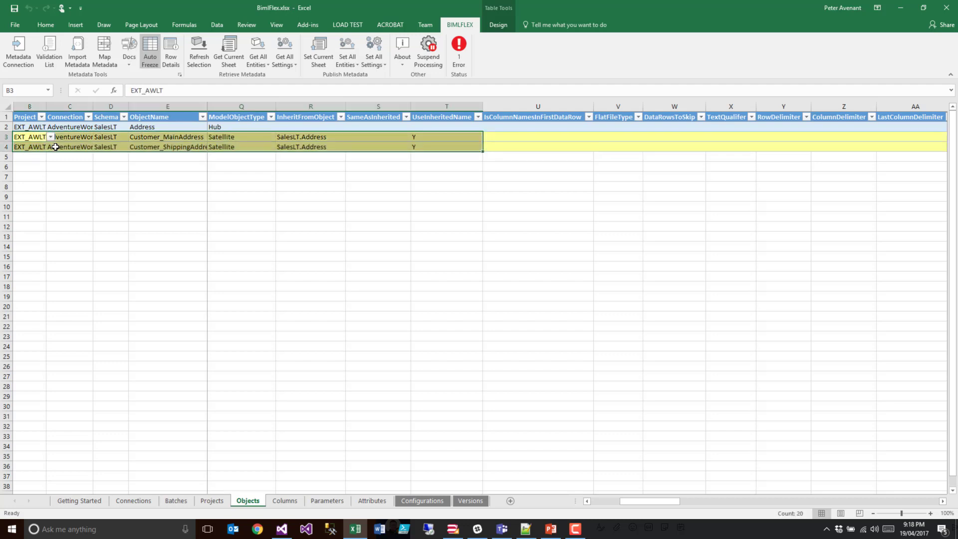
Set SameAsInherited to Y for both the Customer_MainAddress and the Customer_ShippingAddress row
drag(676, 501, 621, 499)
click(674, 138)
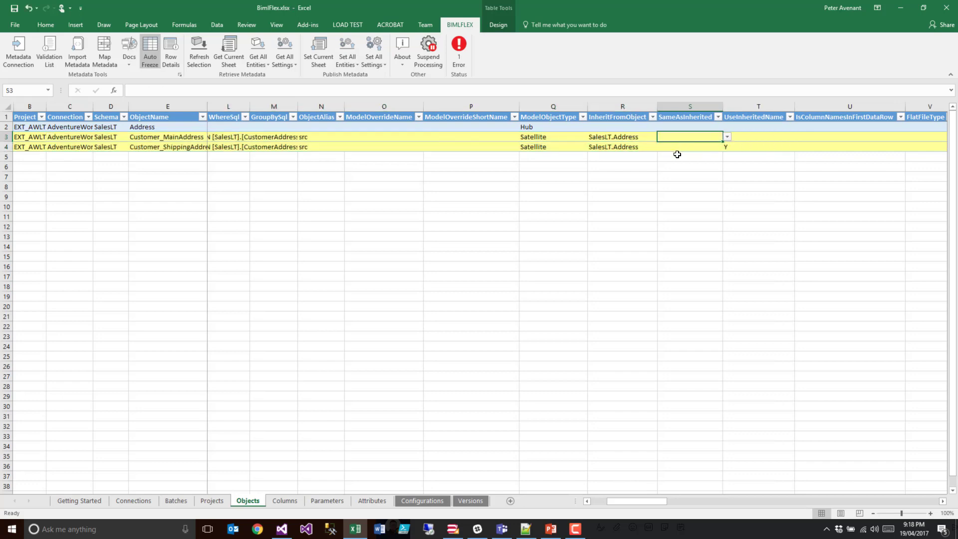
key(shift+Down)
text(Y)
key(ctrl+Return)
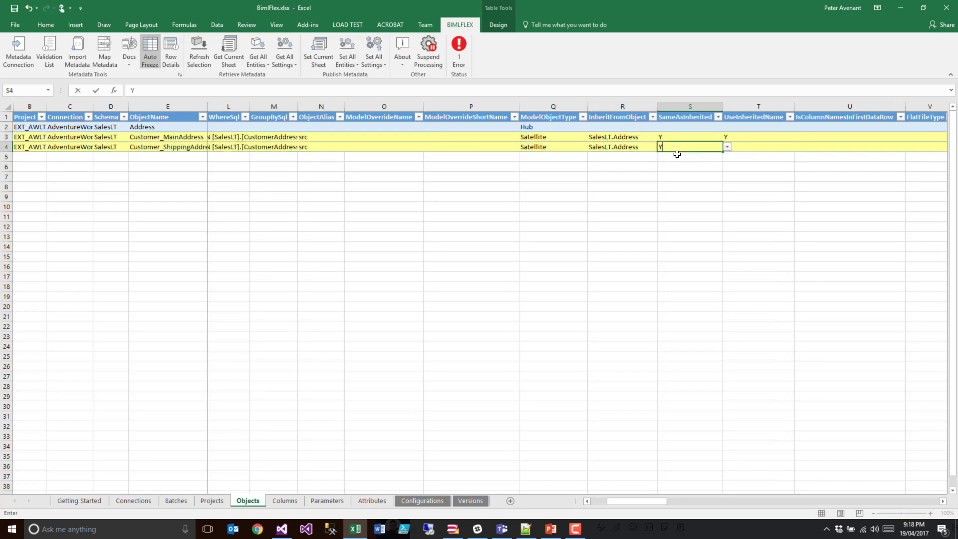
Auto-fit the JoinSql column in the Objects sheet and examine the join expression of the Customer_MainAddress row
key(Left)
key(Left)
key(Left)
key(Left)
key(Left)
key(Left)
key(Left)
key(Left)
key(Left)
key(Left)
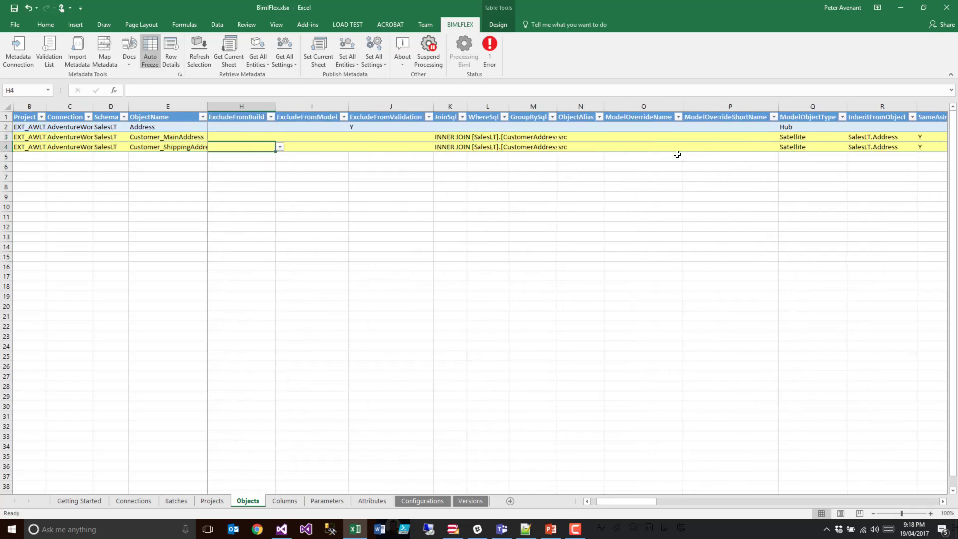
double_click(467, 107)
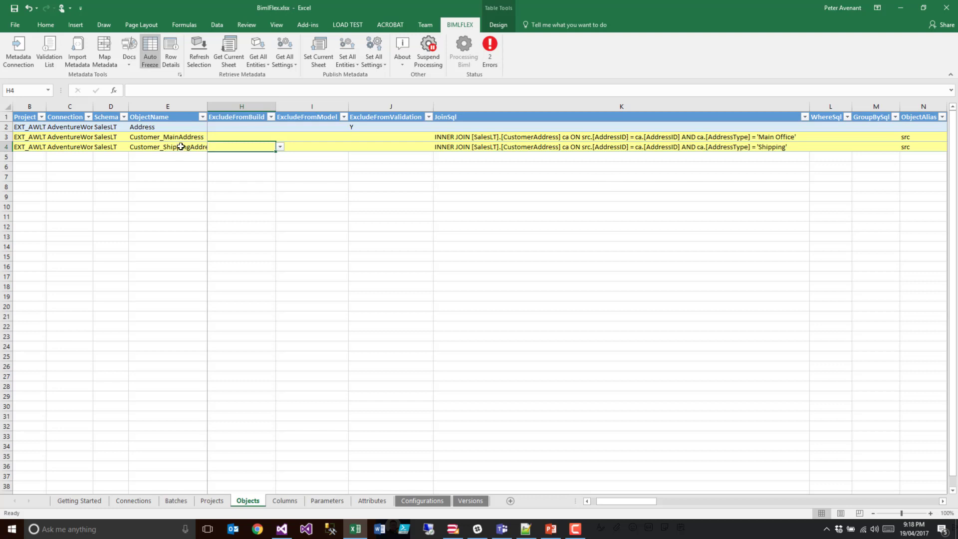
click(168, 129)
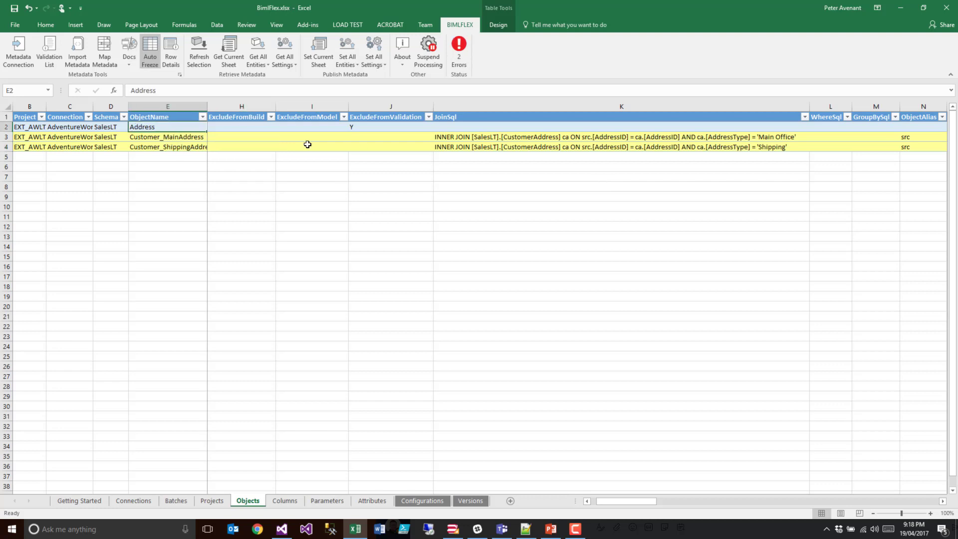
click(464, 137)
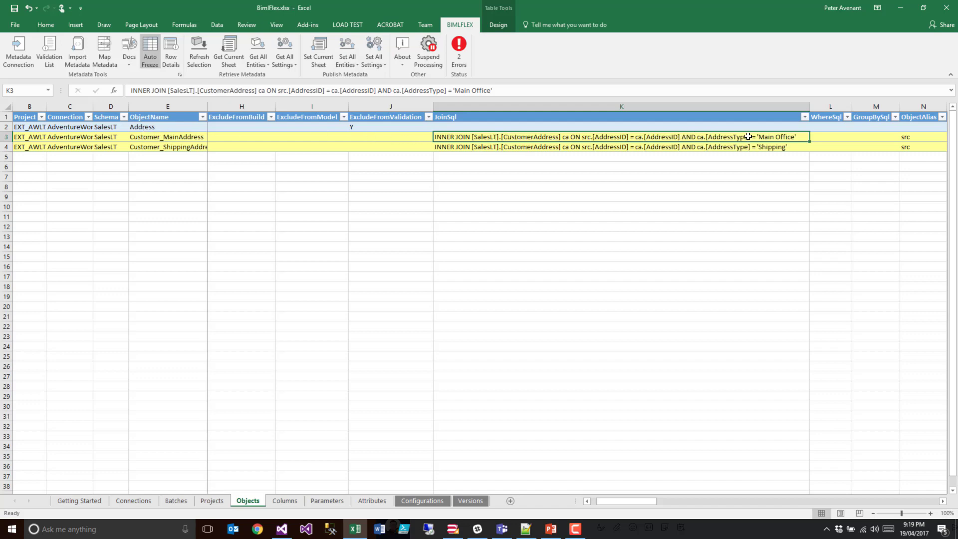
Publish the Objects sheet metadata and switch to BimlStudio to rebuild the BimlFlex_Demo project
click(319, 52)
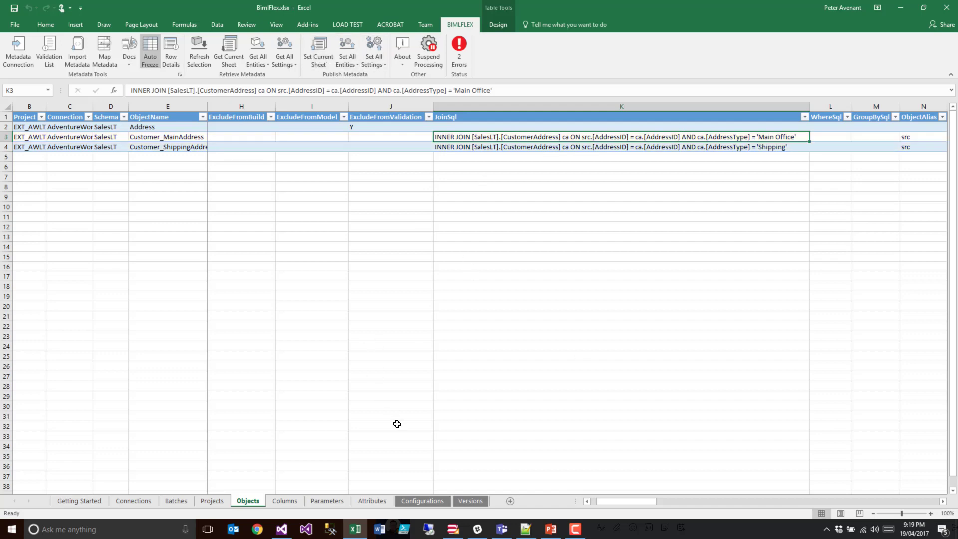
click(452, 531)
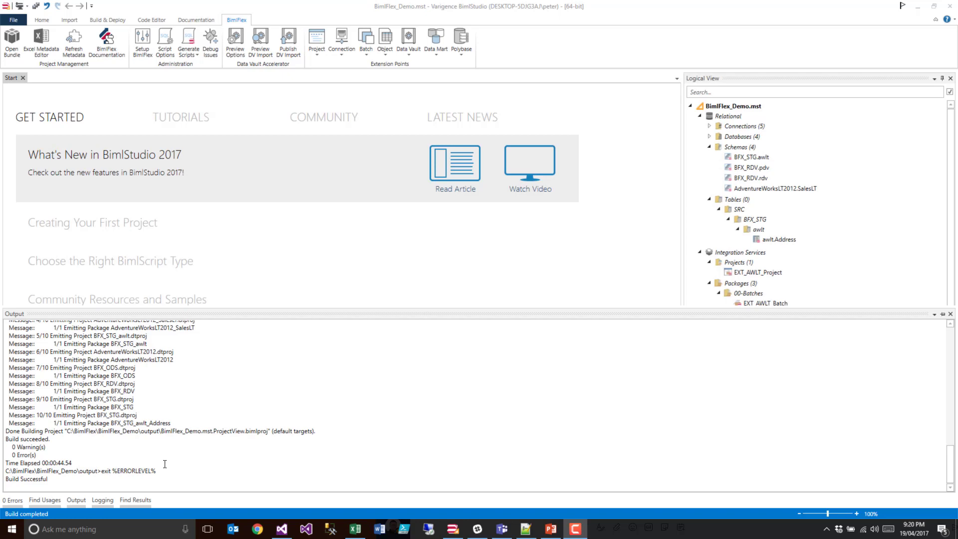
Switch to Visual Studio and reload all modified project files, discarding the unsaved changes to EXT_AWLT_Customer_MainAddress.dtsx
click(282, 529)
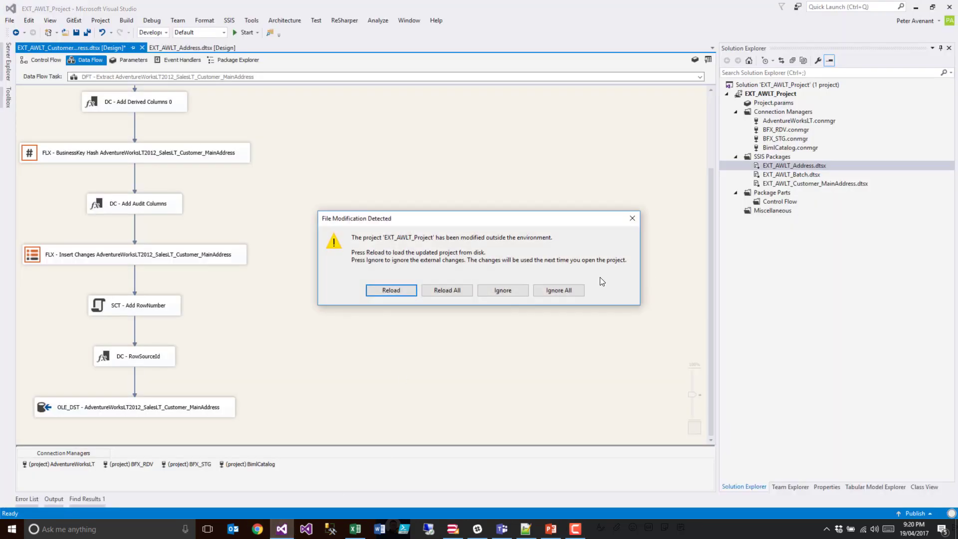
click(449, 291)
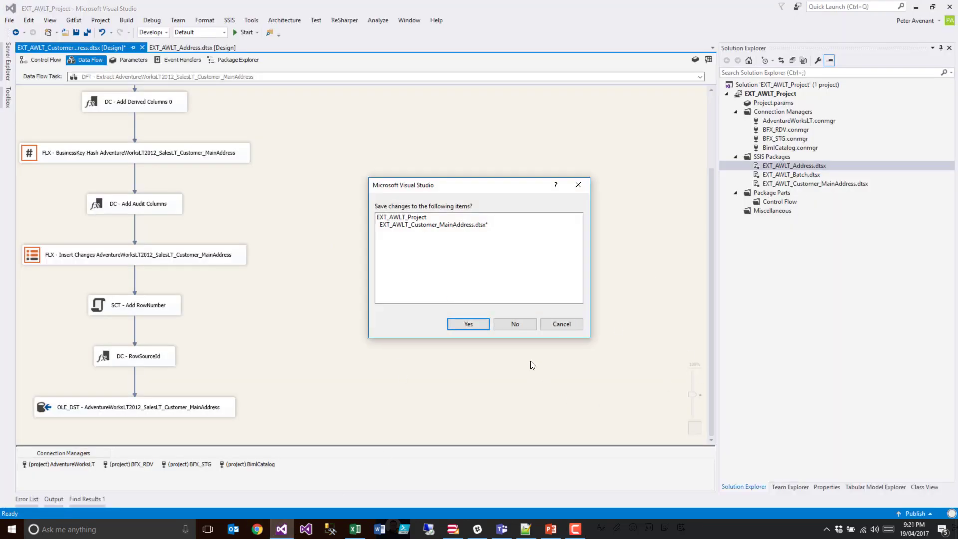
click(514, 324)
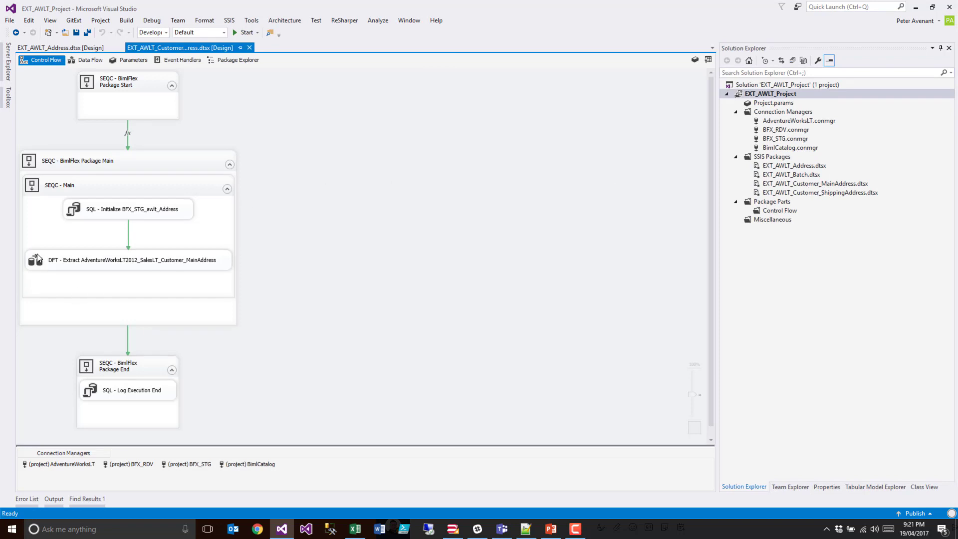
Examine the join clause in the SQL command of the OLE DB source in the Customer_MainAddress data flow
double_click(37, 259)
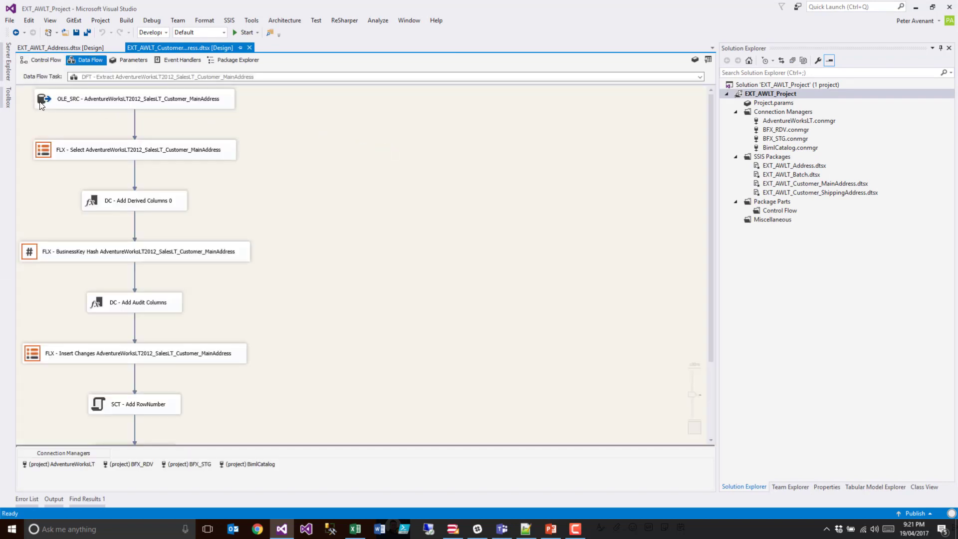
double_click(45, 101)
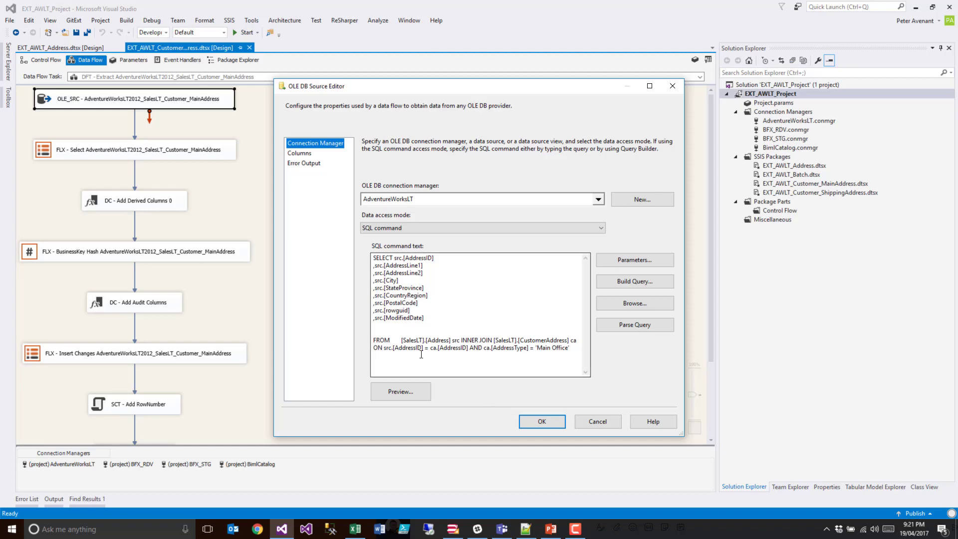
drag(462, 341, 572, 353)
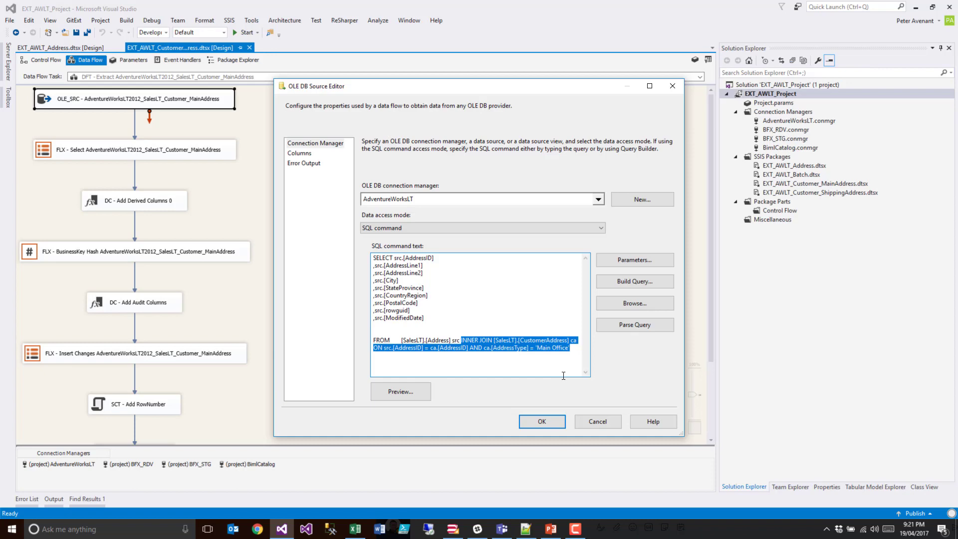
click(590, 420)
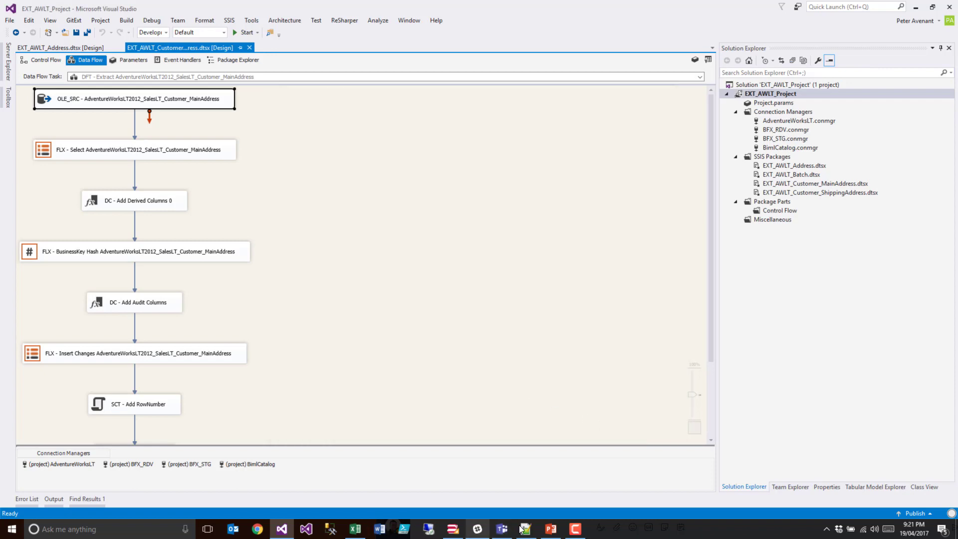
Switch to Excel and auto-fit the ObjectName column in the Objects sheet
click(356, 532)
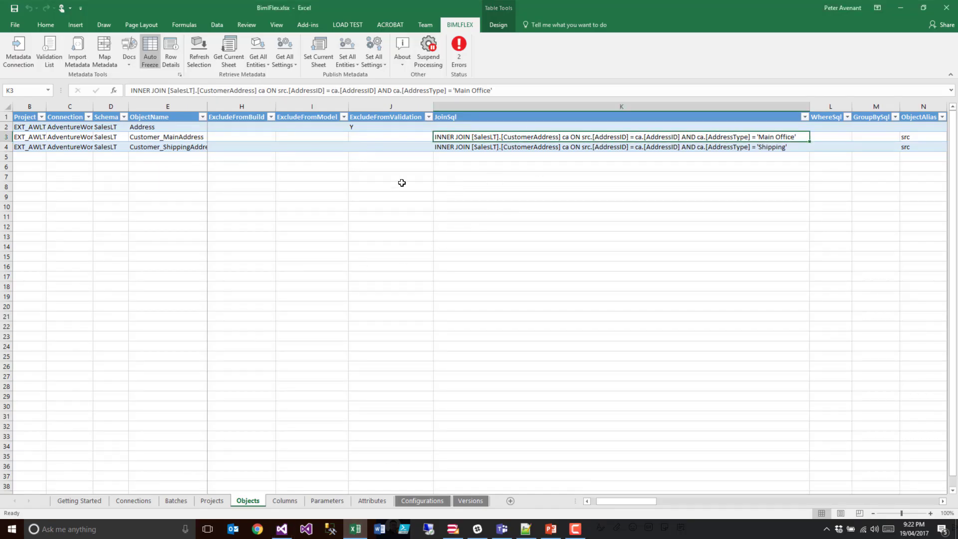
drag(621, 501, 645, 503)
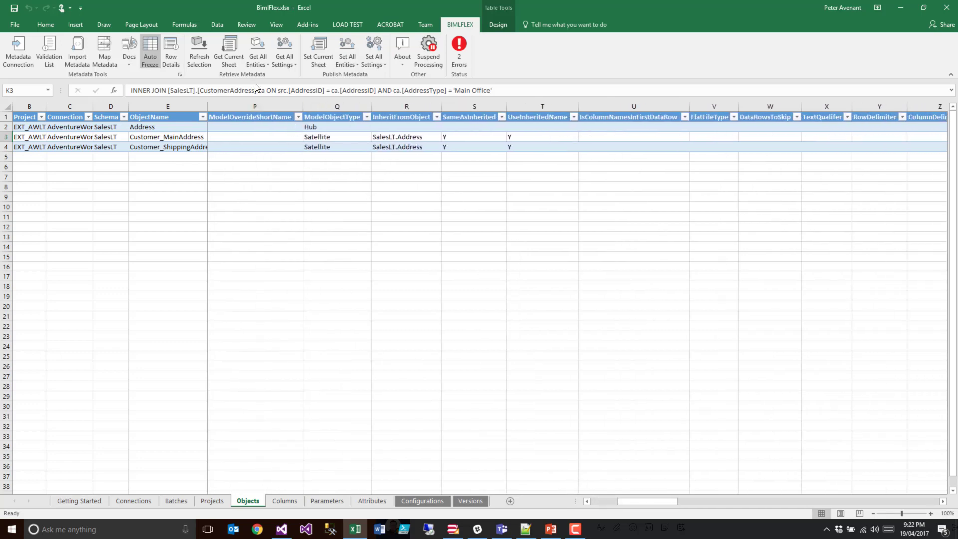
click(208, 108)
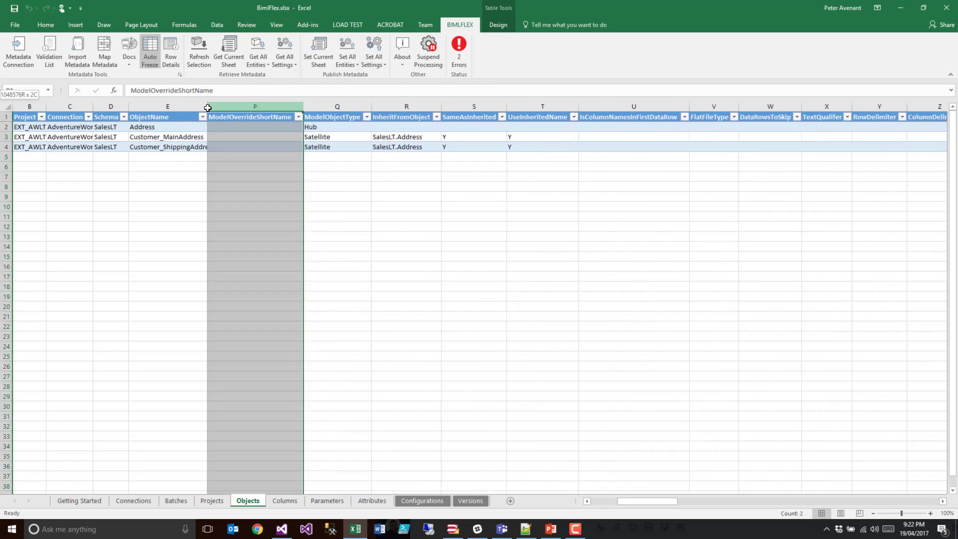
double_click(207, 108)
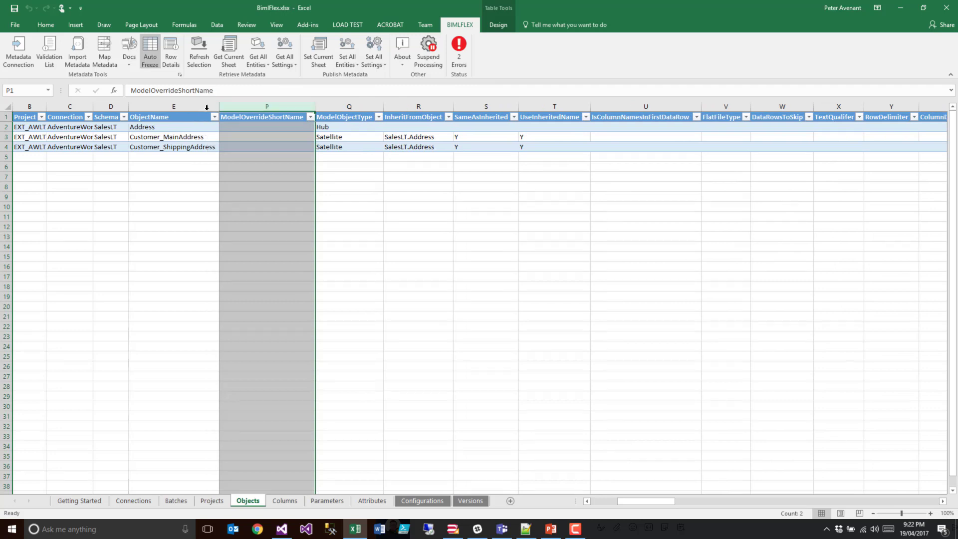
click(198, 135)
click(194, 145)
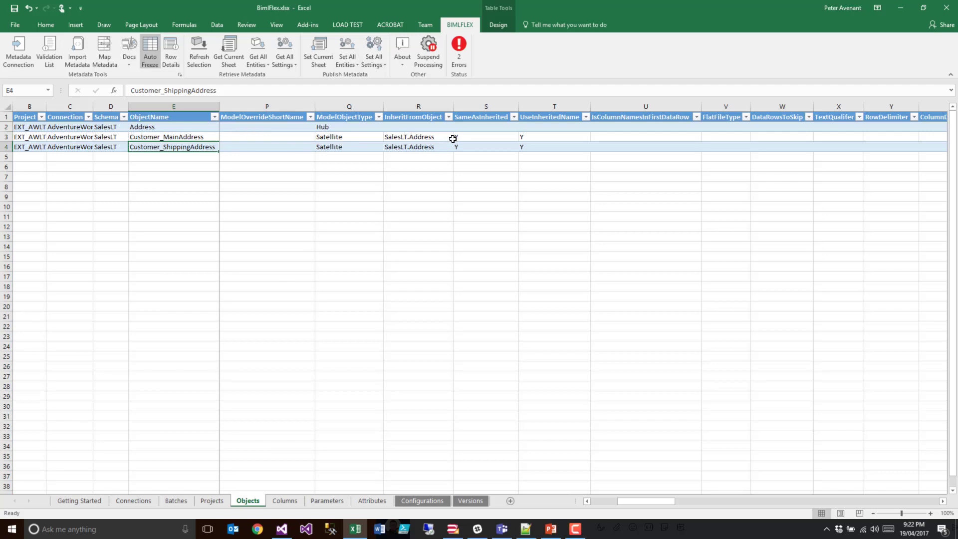
Publish the Customer_MainAddress and Customer_ShippingAddress rows with SameAsInherited cleared and open the validation list
drag(459, 136, 460, 145)
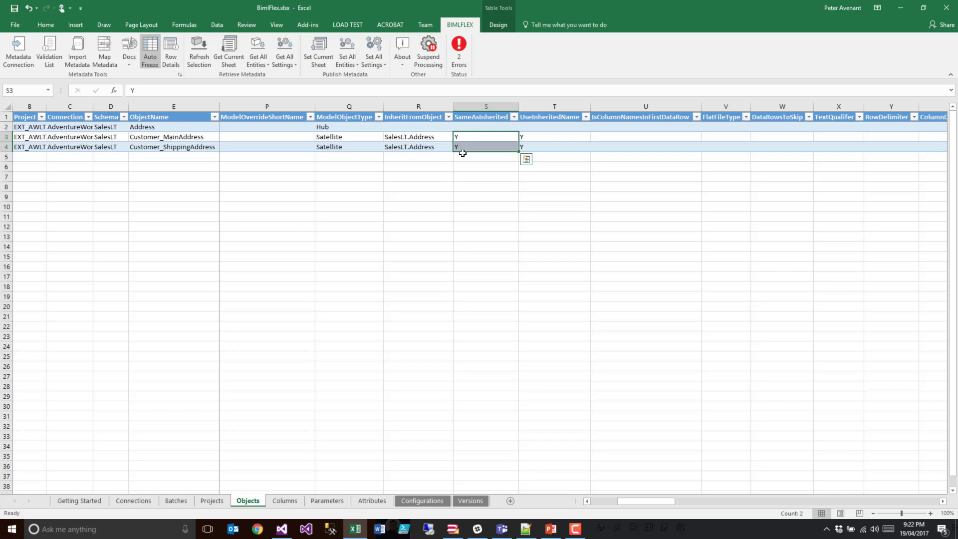
key(Delete)
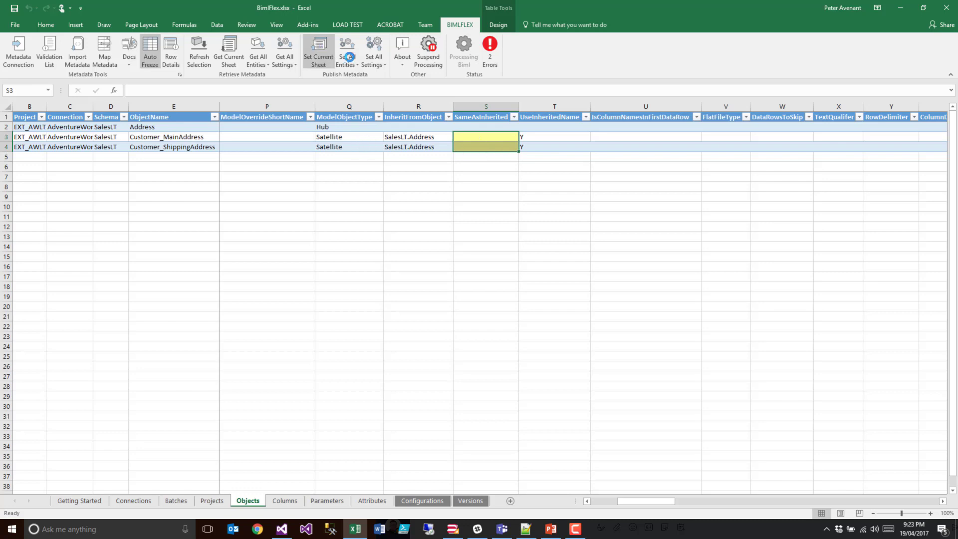
click(490, 54)
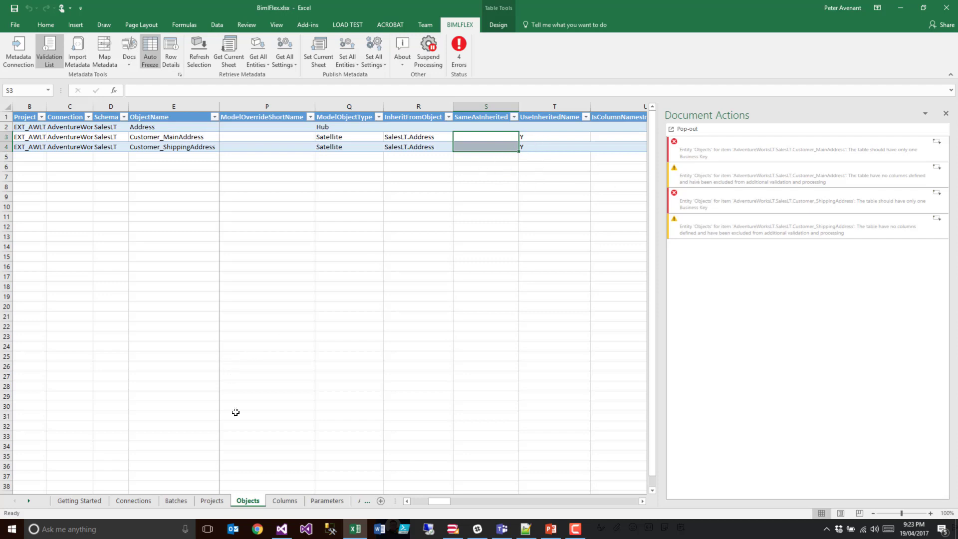
Paste the Customer_MainAddress and Customer_ShippingAddress column definitions into the Columns sheet from row 12 and auto-fit the ObjectName column
click(275, 504)
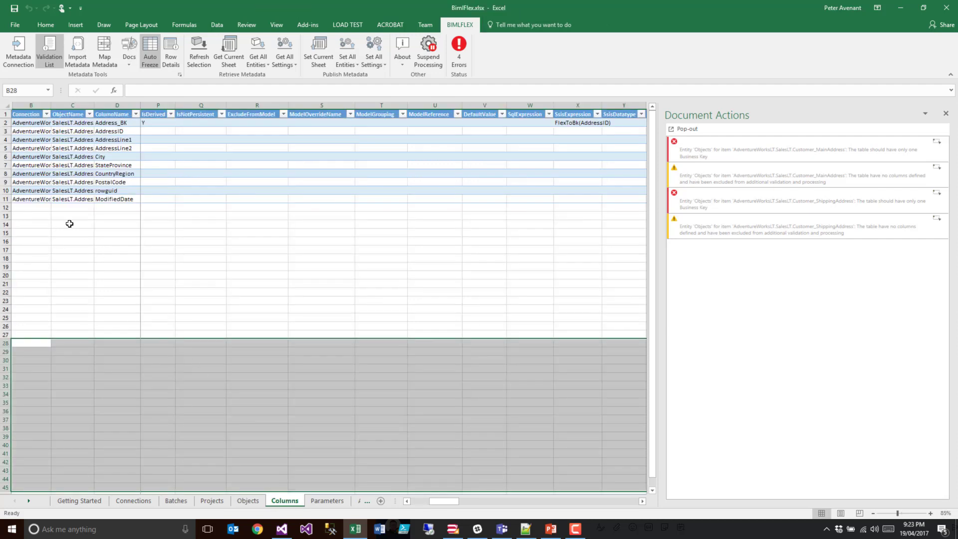
click(28, 207)
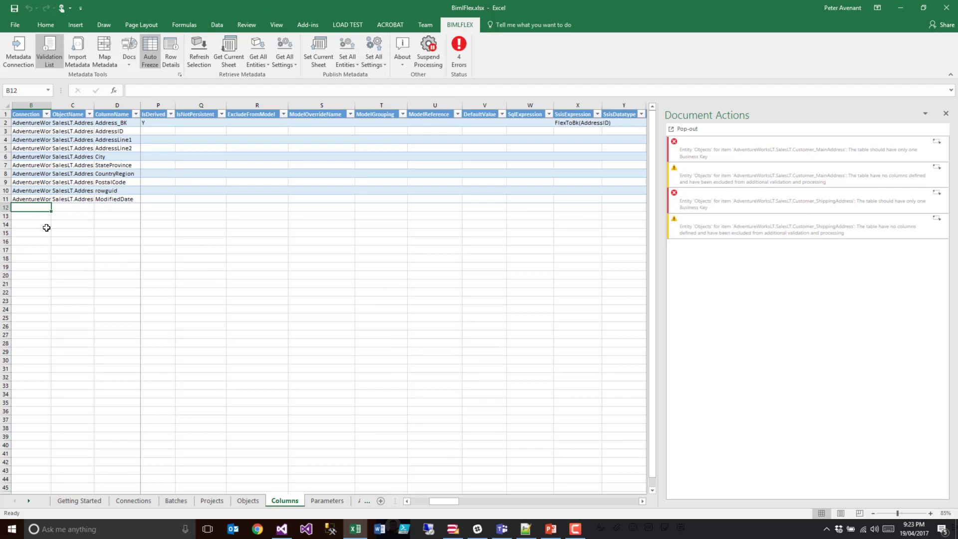
key(ctrl+v)
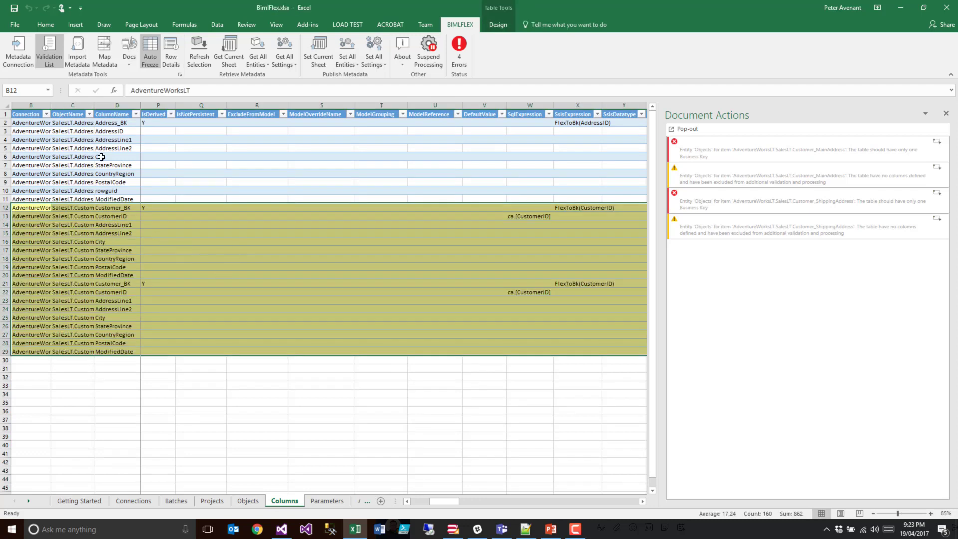
double_click(94, 107)
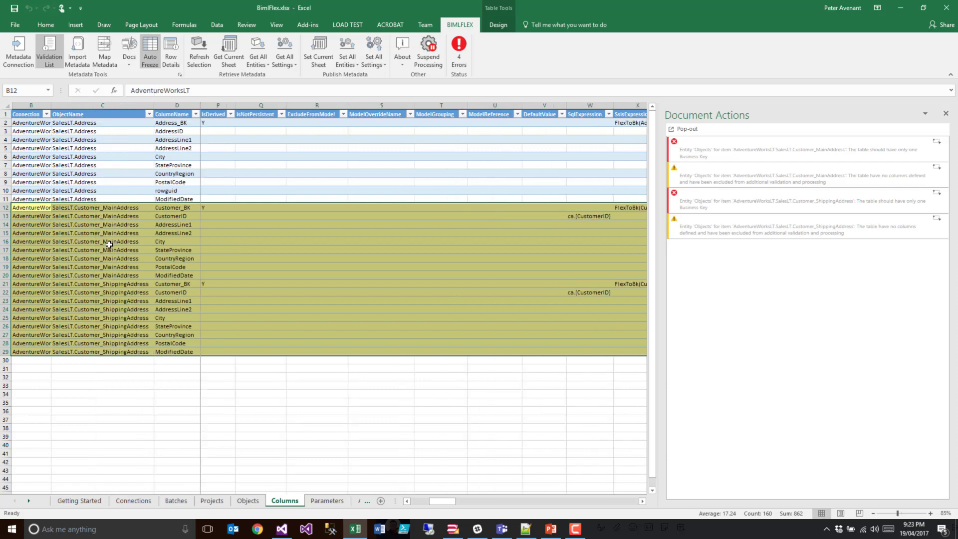
drag(114, 209, 107, 344)
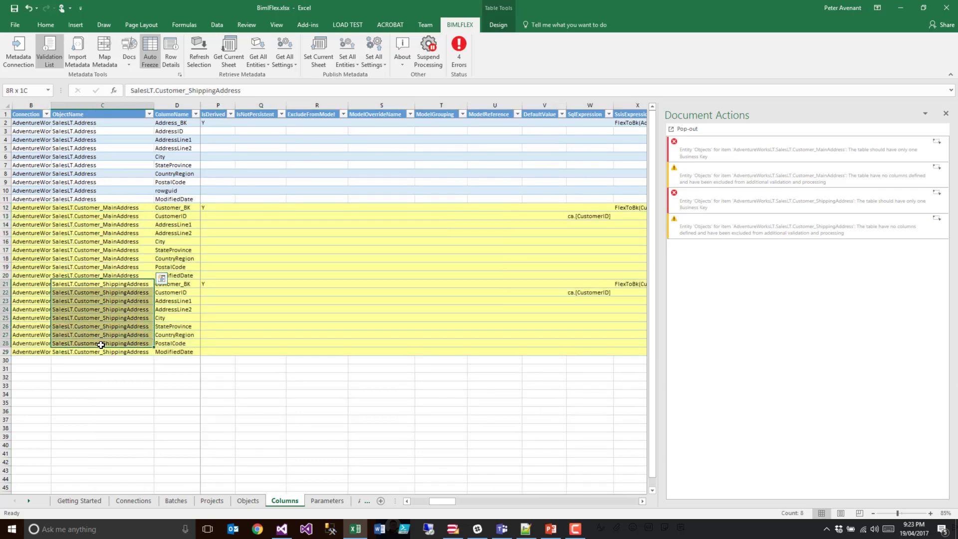
click(176, 283)
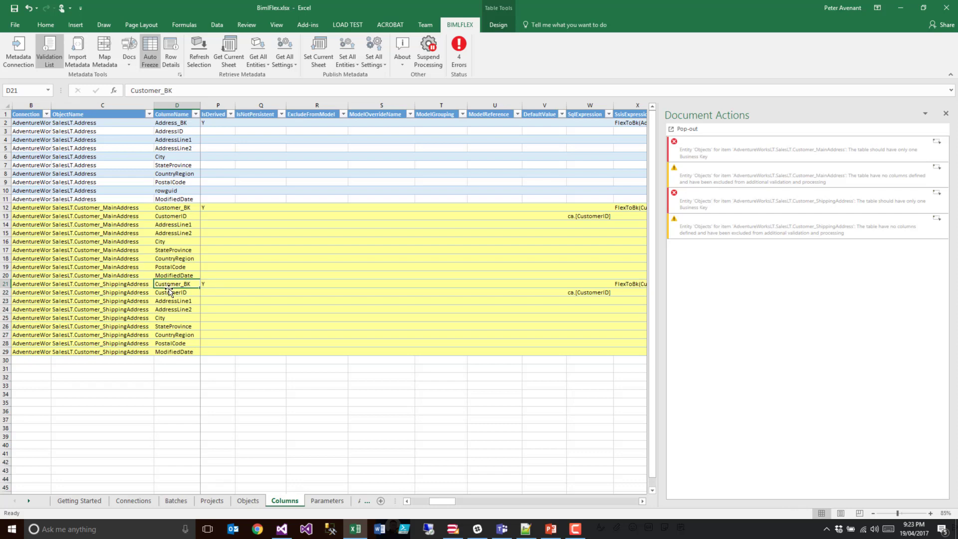
Publish the Columns sheet and retrieve its metadata again, auto-fitting the ObjectName column
click(316, 54)
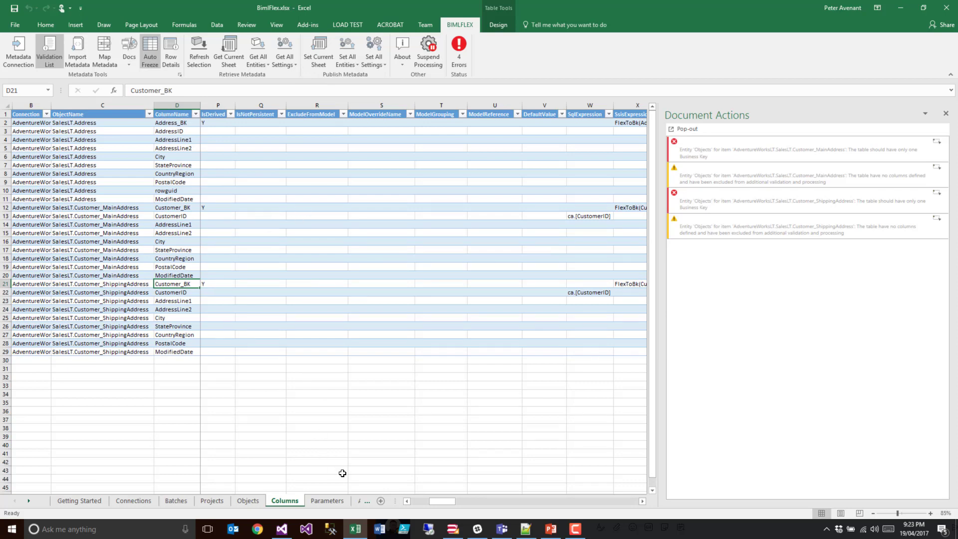
drag(437, 503, 408, 506)
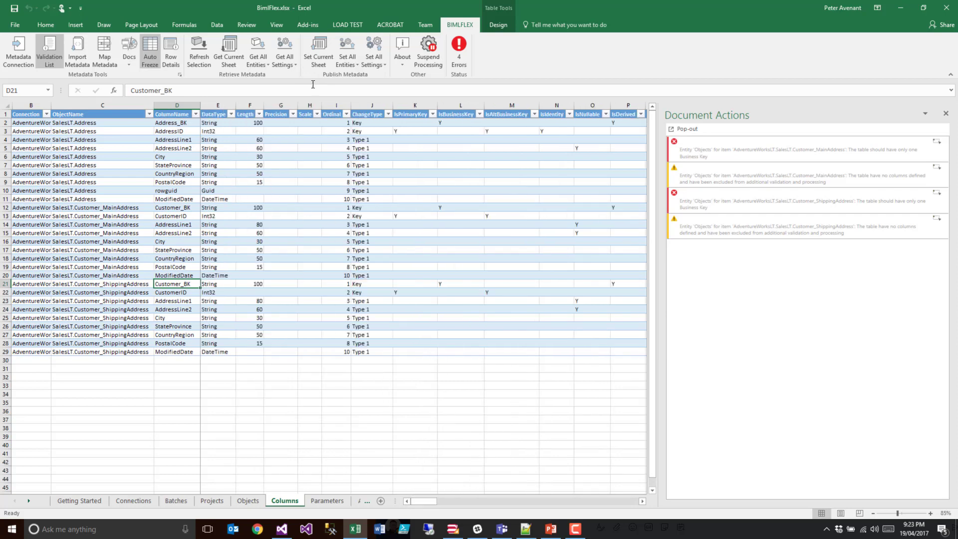
click(229, 55)
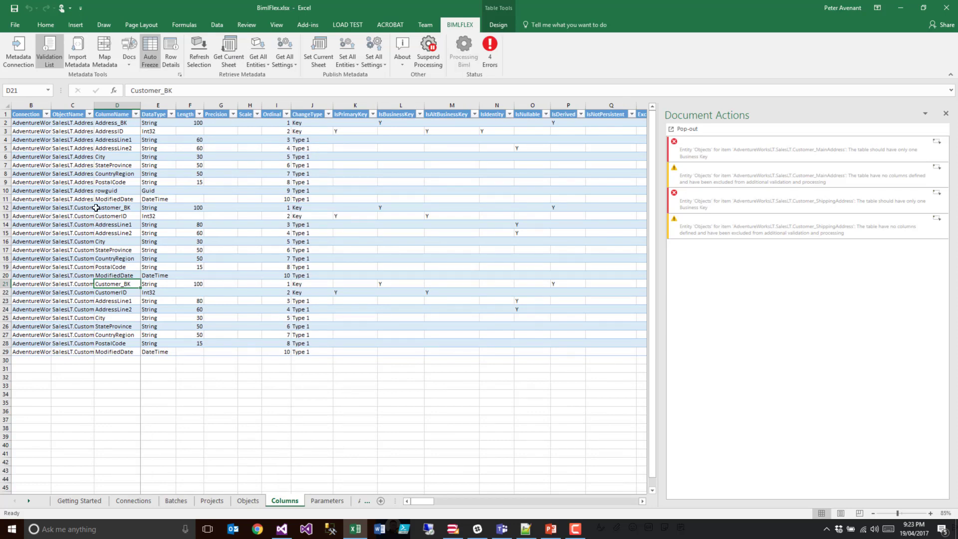
double_click(95, 106)
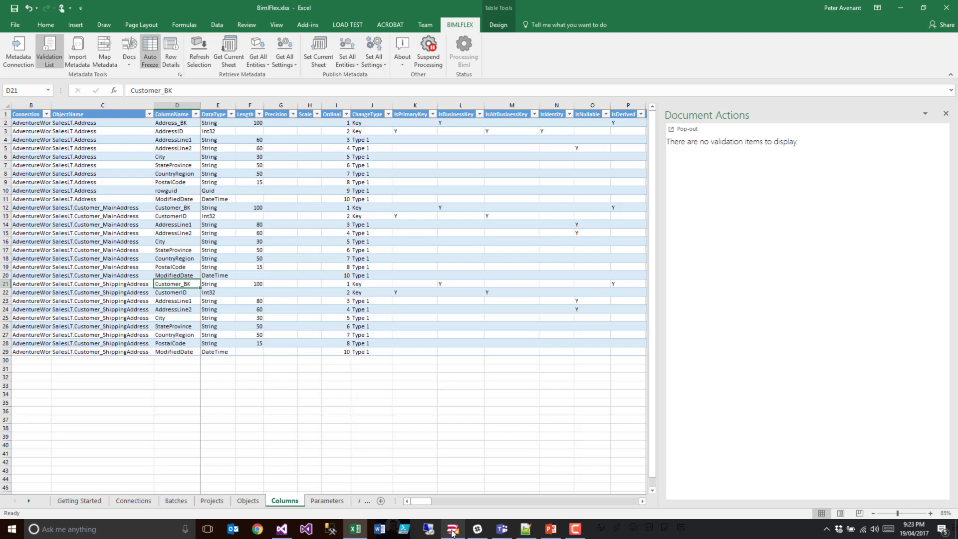
Switch to Visual Studio and check the target table of the OLE DB destination in the Customer_MainAddress data flow
mouse_move(452, 535)
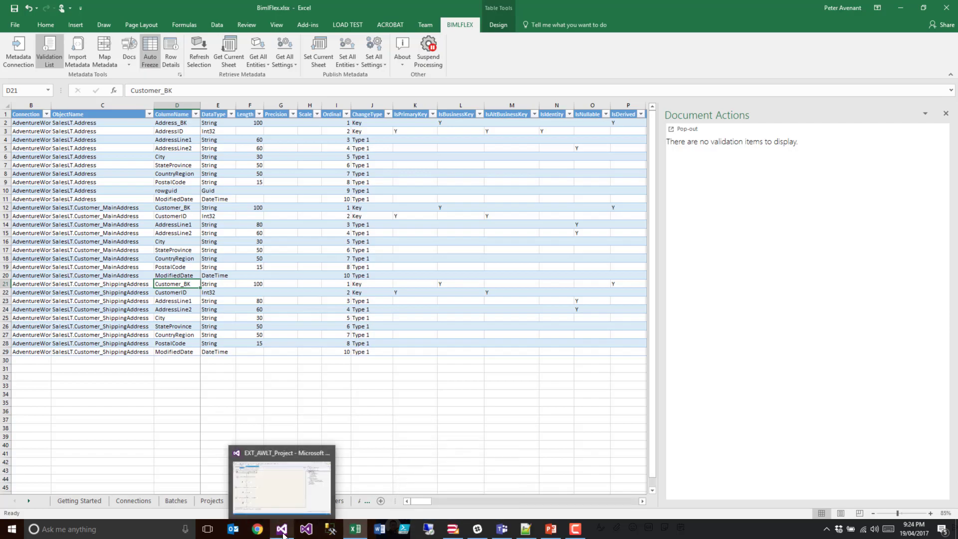
click(270, 465)
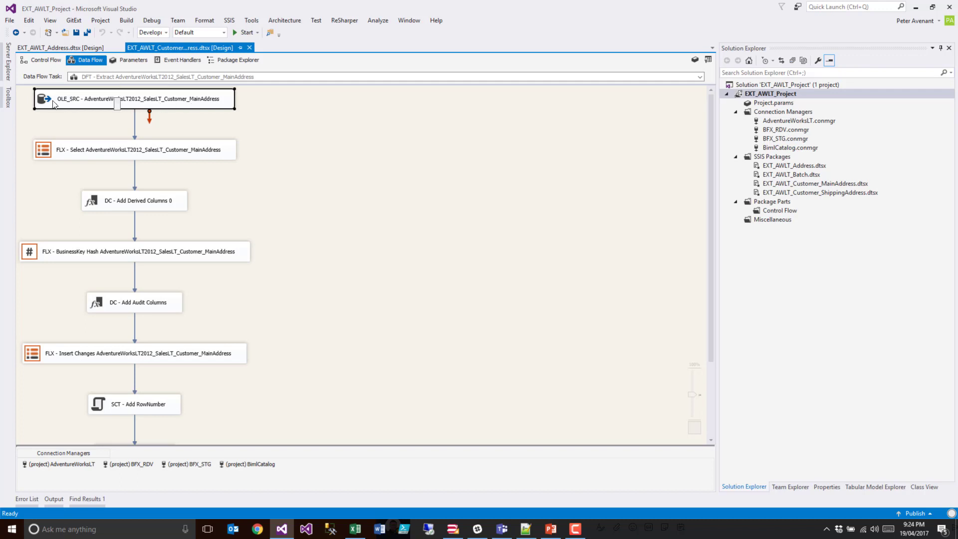
scroll(151, 146, down, 3)
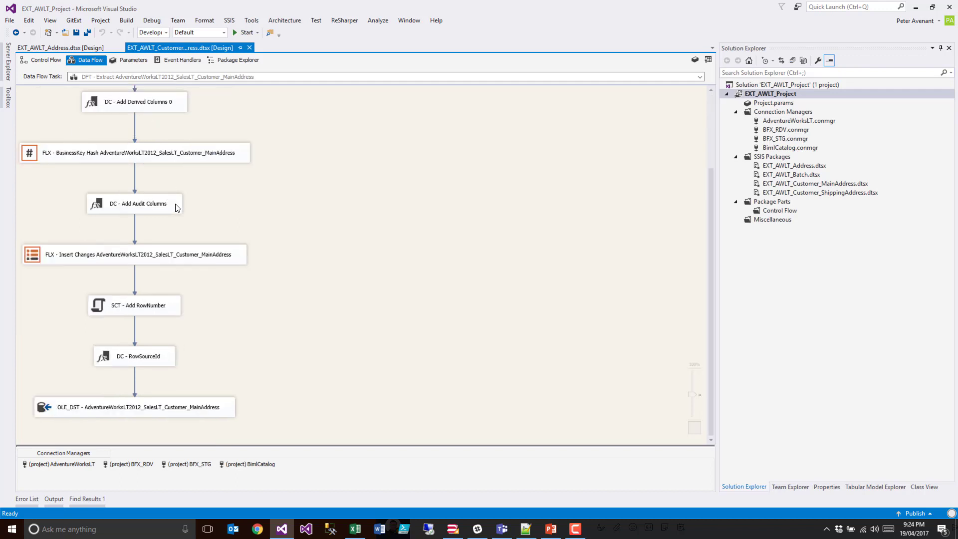
double_click(43, 413)
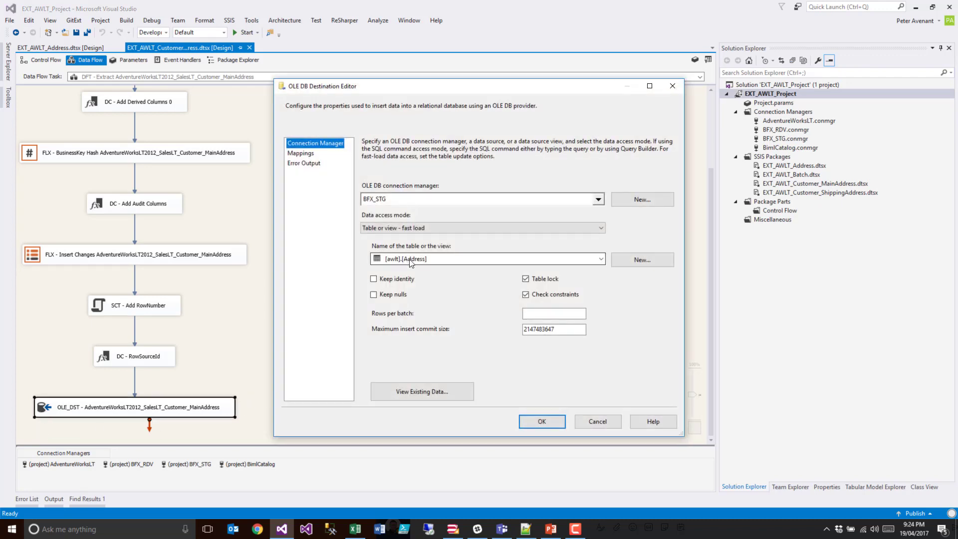
click(592, 420)
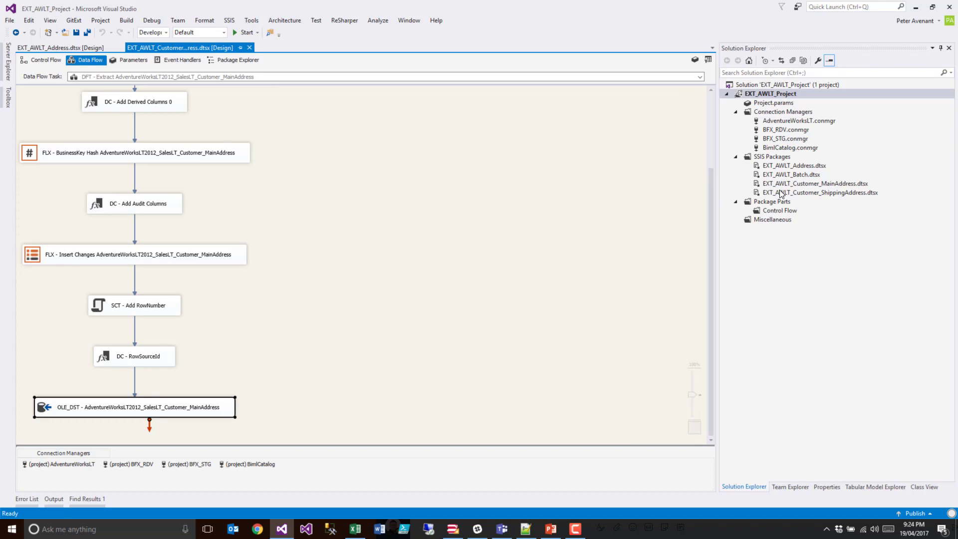
Switch to Excel and examine the InheritFromObject setting of the Customer_MainAddress row in the Objects sheet
click(355, 528)
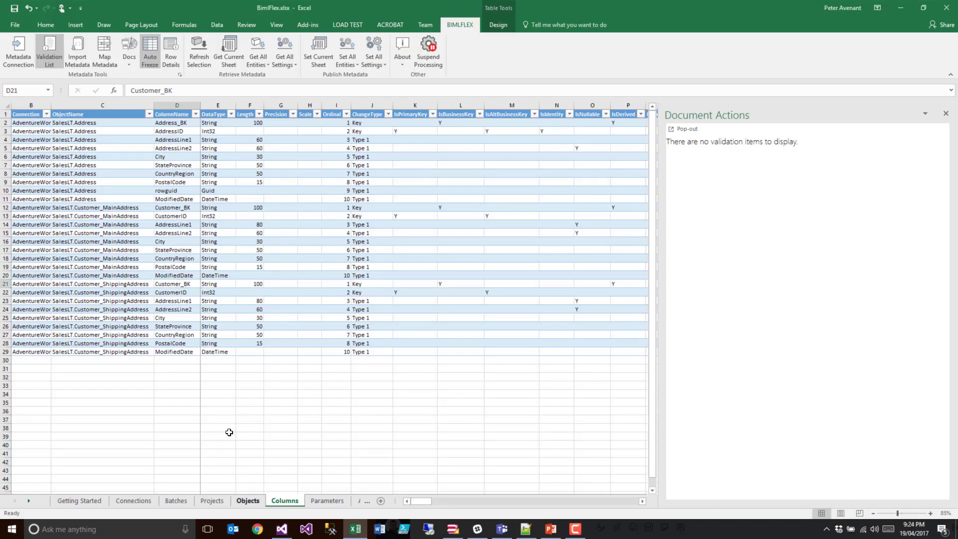
click(167, 138)
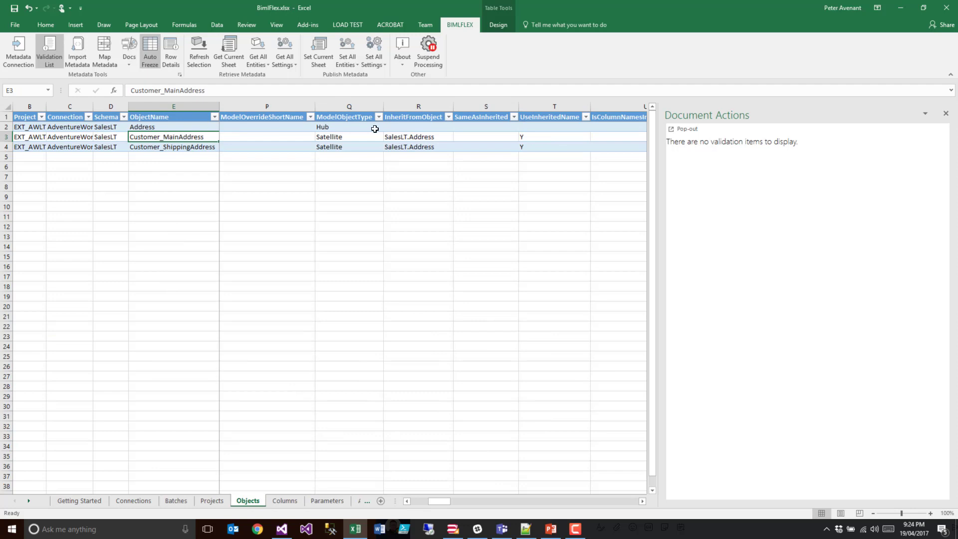
click(403, 139)
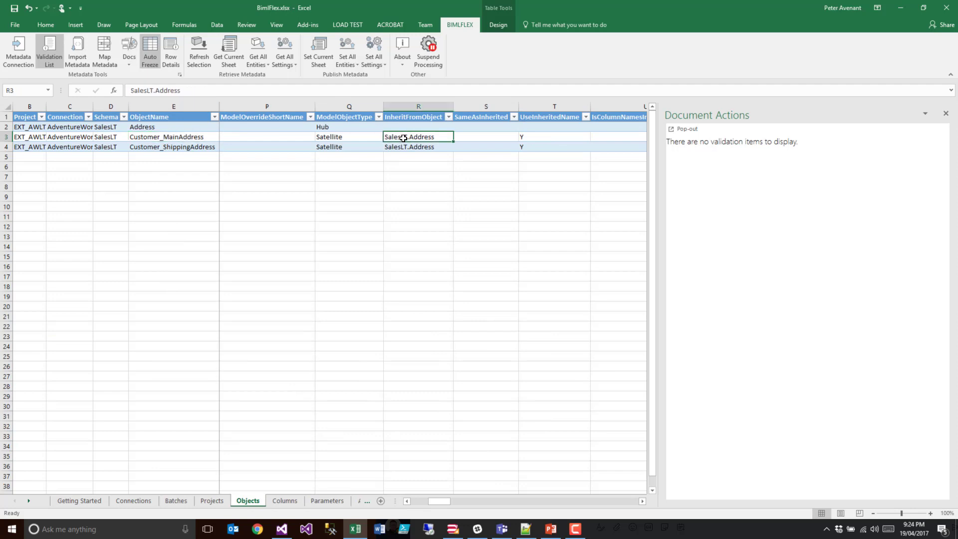
Examine the JoinSql of the customer address objects in the Objects sheet and the Customer_MainAddress rows in the Columns sheet
mouse_move(439, 503)
mouse_down()
mouse_move(422, 503)
mouse_move(429, 501)
mouse_up()
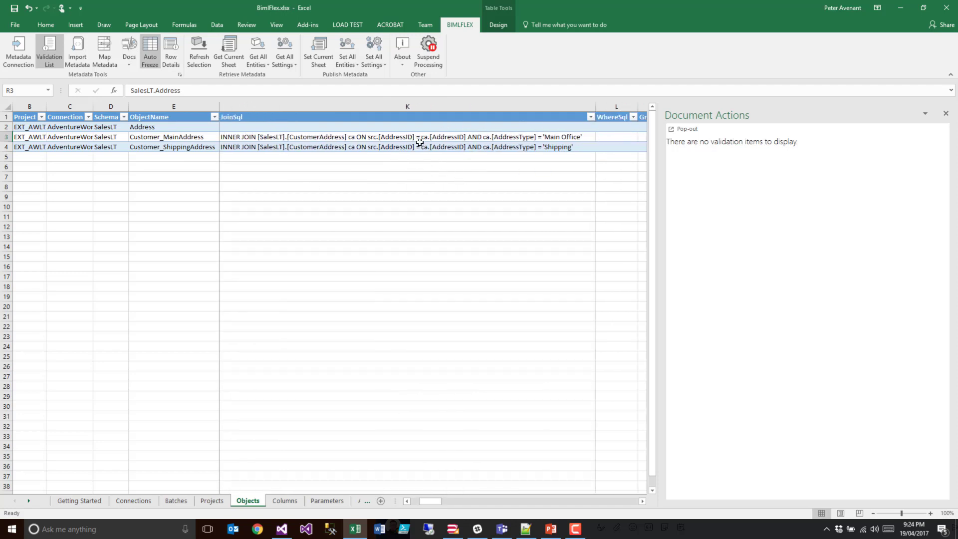
click(181, 138)
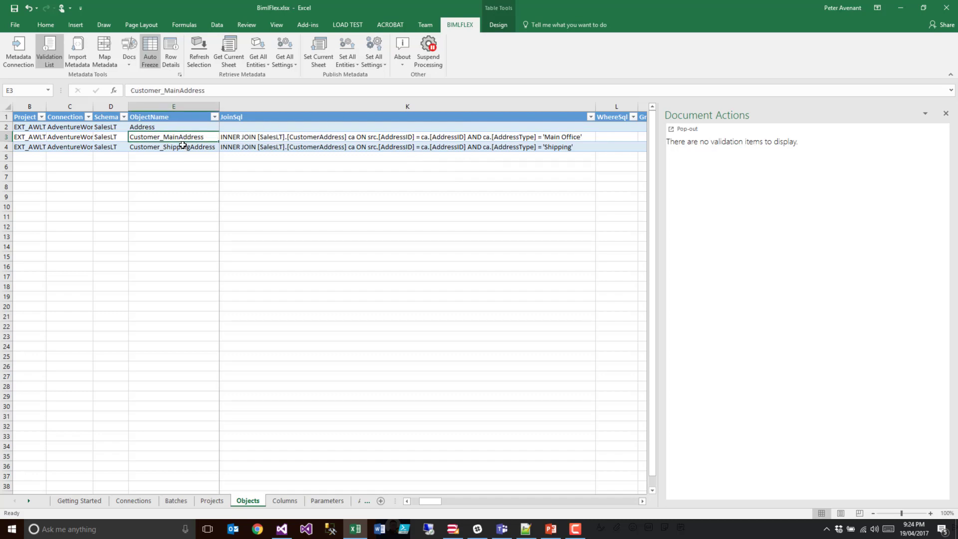
click(282, 501)
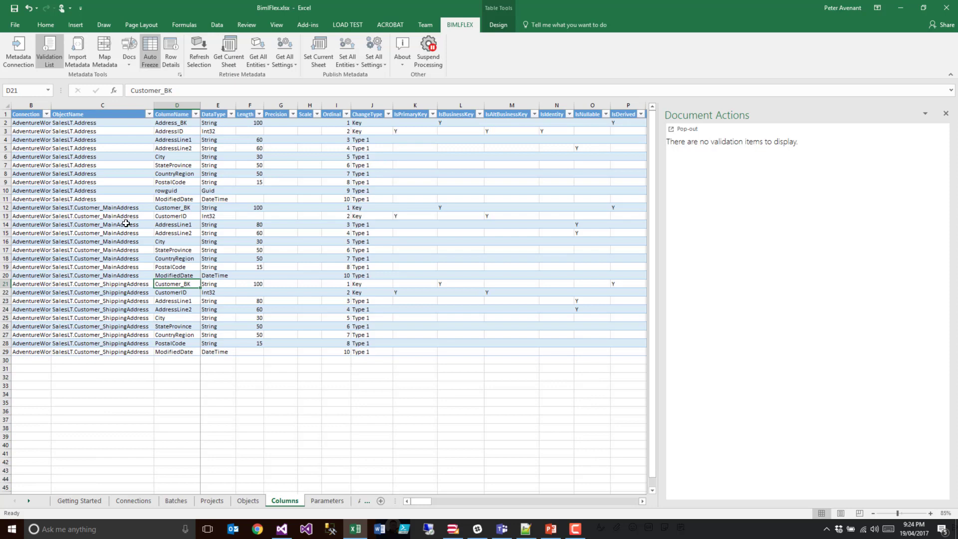
click(126, 223)
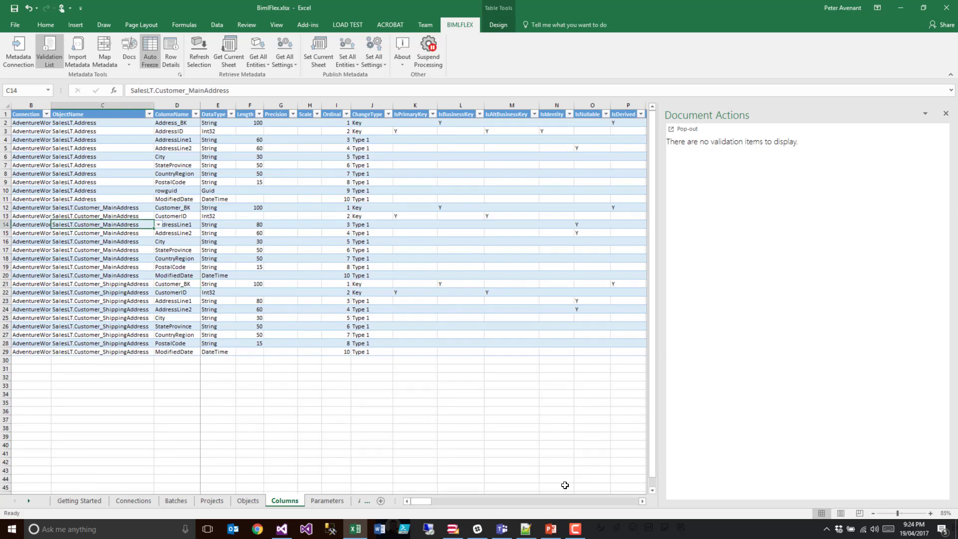
Switch to BimlStudio and examine the awlt.Customer_MainAddress and awlt.Customer_ShippingAddress tables in the project tree
click(453, 529)
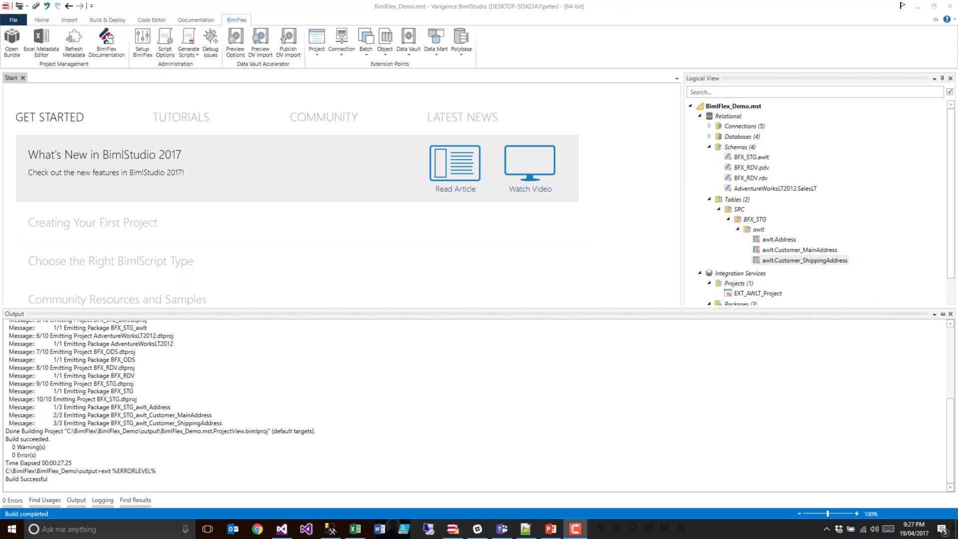
drag(952, 181, 954, 213)
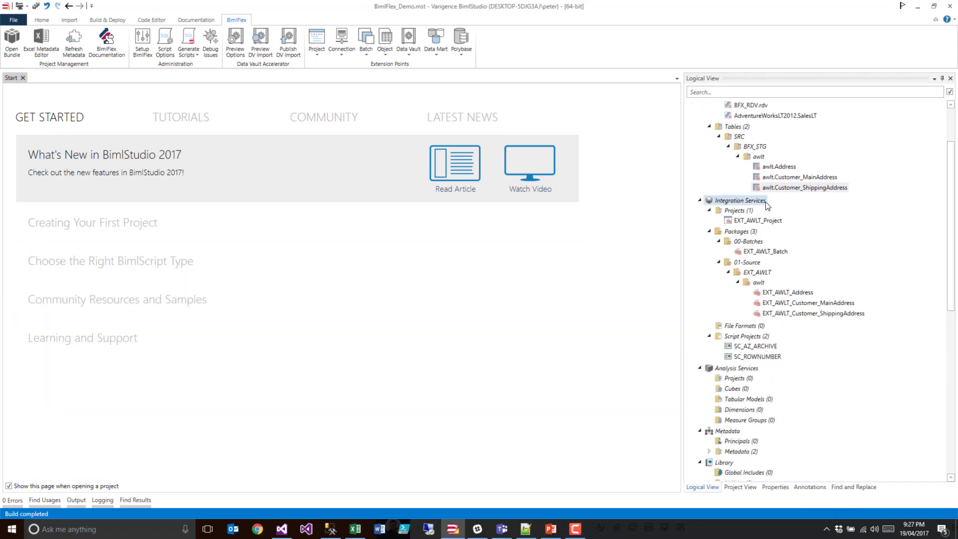
click(775, 177)
click(776, 188)
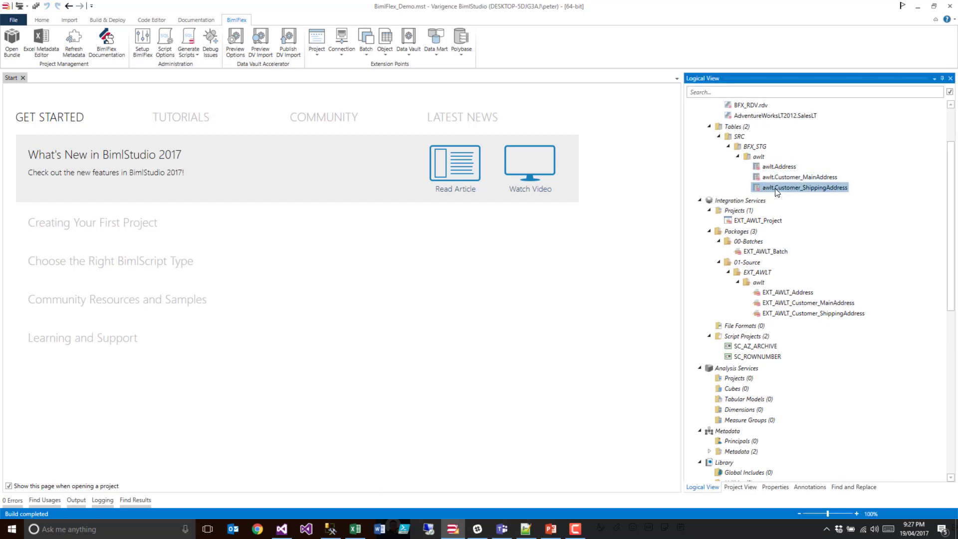
click(790, 179)
click(788, 187)
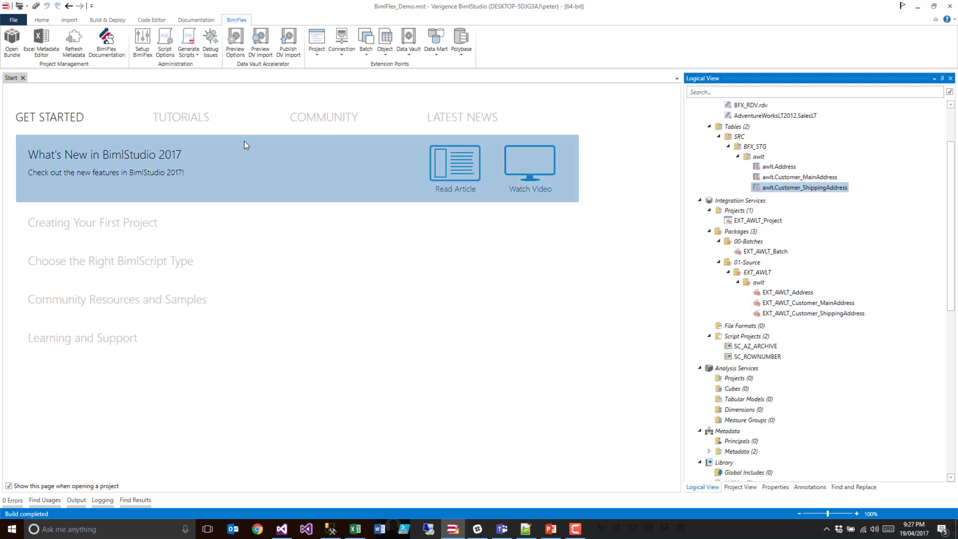
Switch to Visual Studio, reload the rebuilt packages and check the source query's FROM clause in the Customer_MainAddress data flow
click(282, 529)
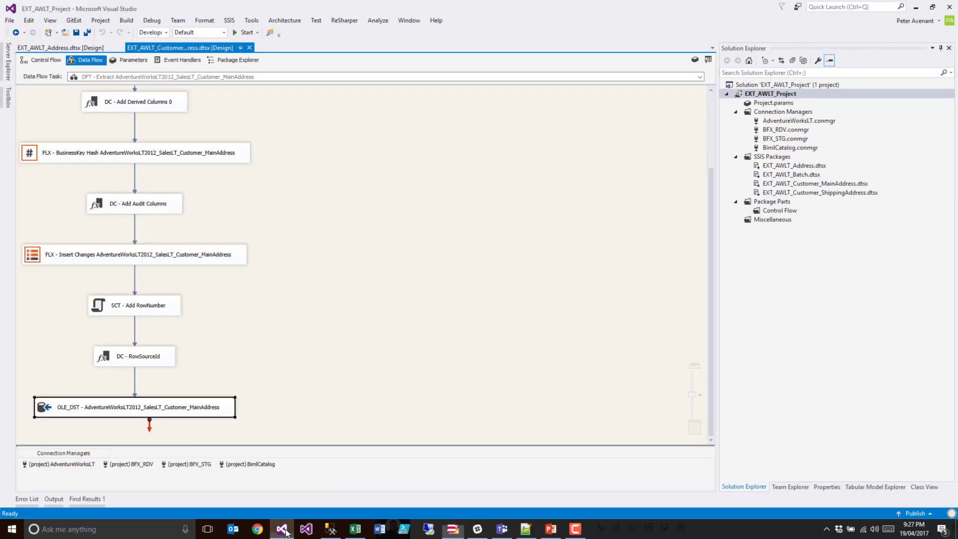
click(458, 290)
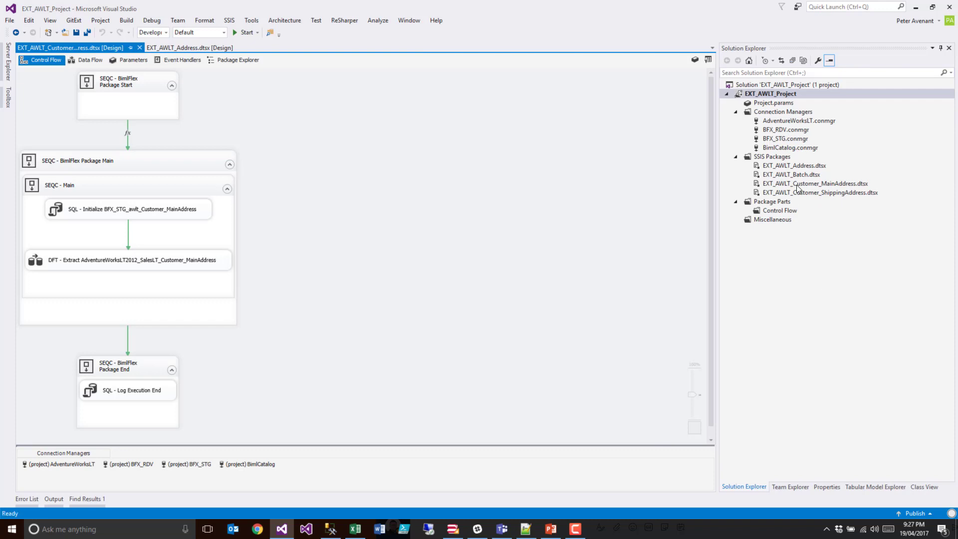
double_click(42, 261)
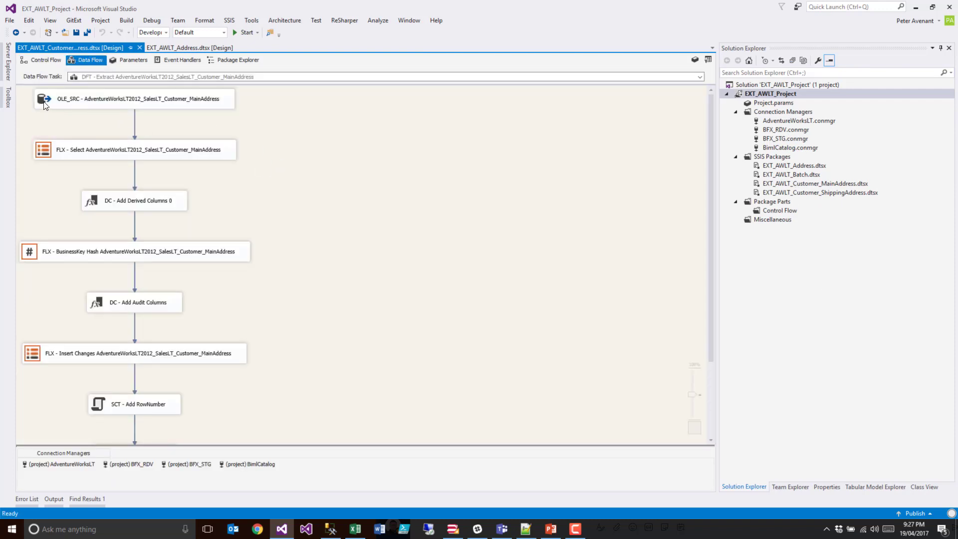
click(42, 102)
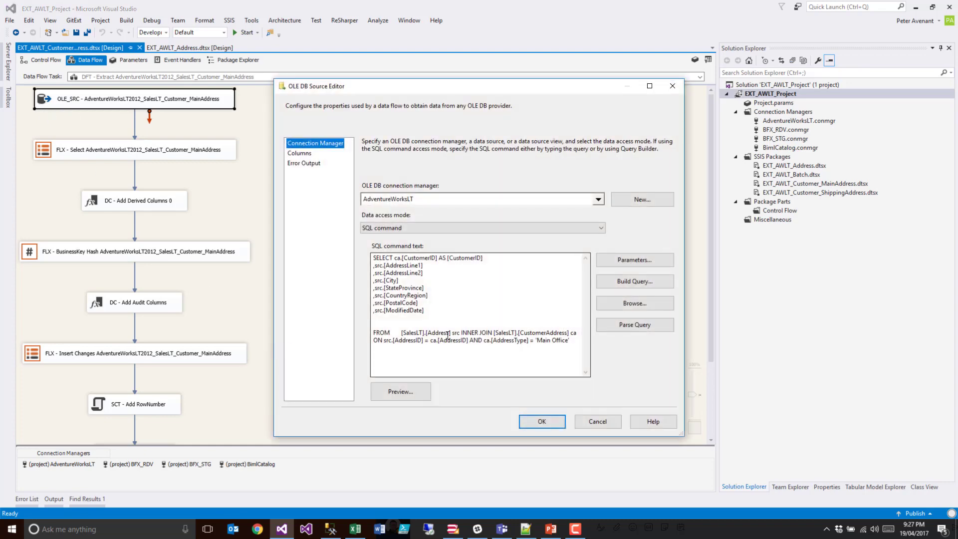
drag(451, 332, 368, 330)
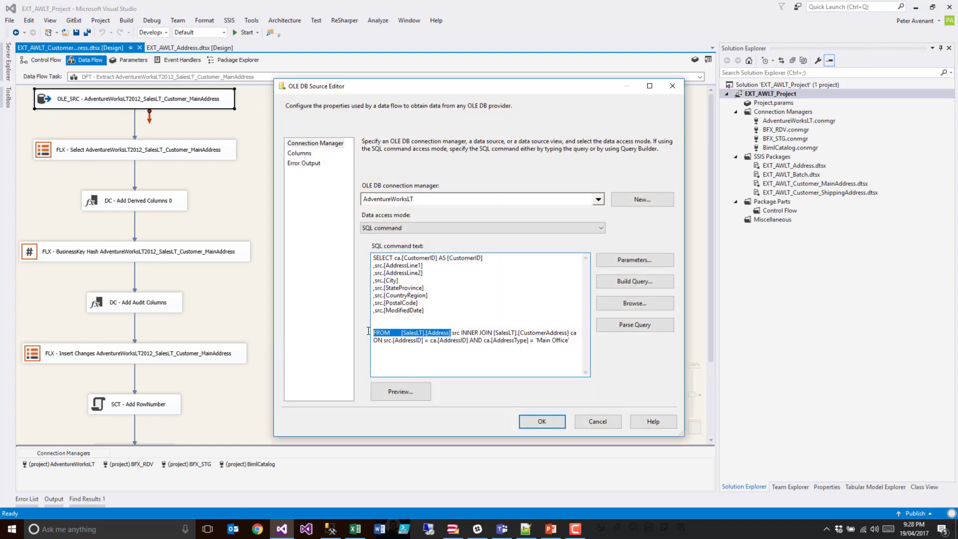
click(588, 421)
Check the target table of the OLE DB destination in the reloaded Customer_MainAddress data flow
scroll(299, 312, down, 3)
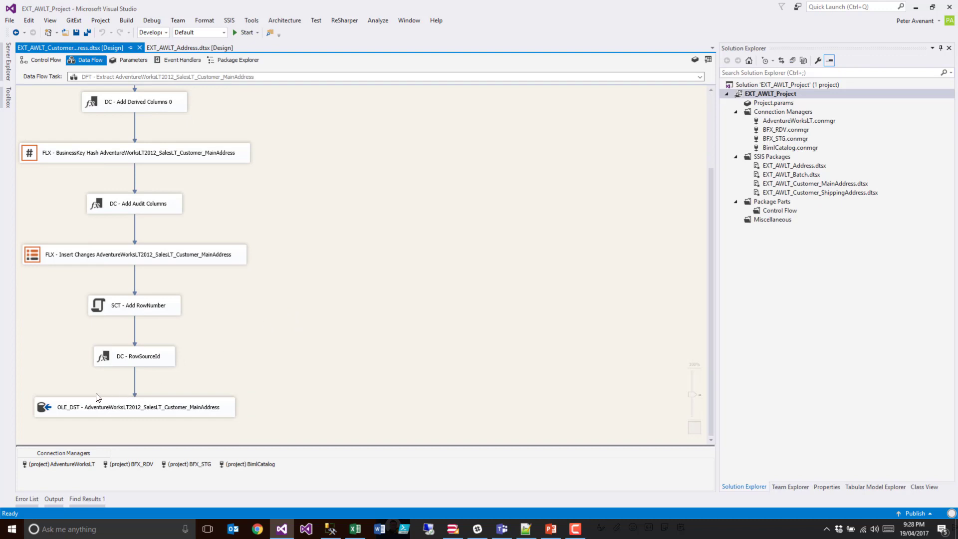
double_click(52, 406)
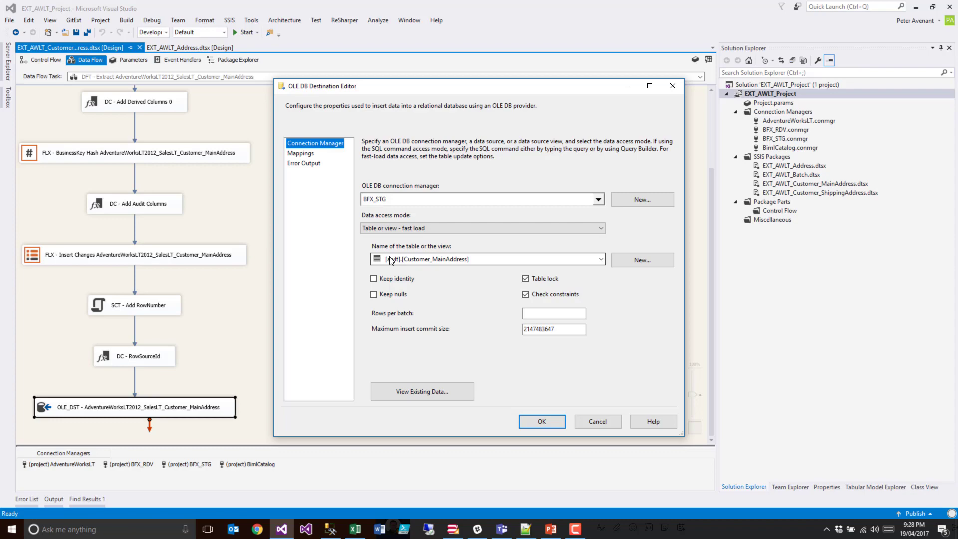
key(Escape)
Switch to Excel, narrow the JoinSql column in the Objects sheet and close the Document Actions pane
click(356, 529)
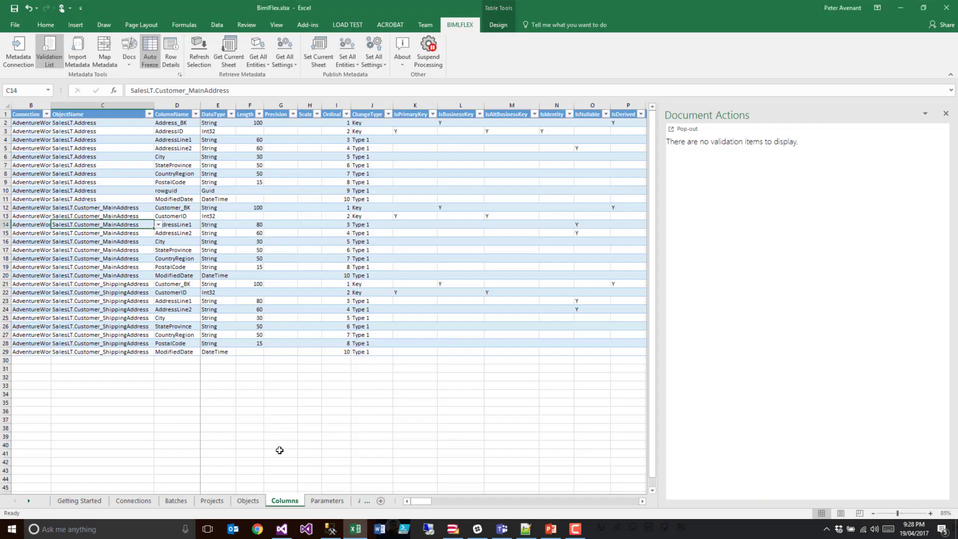
click(243, 500)
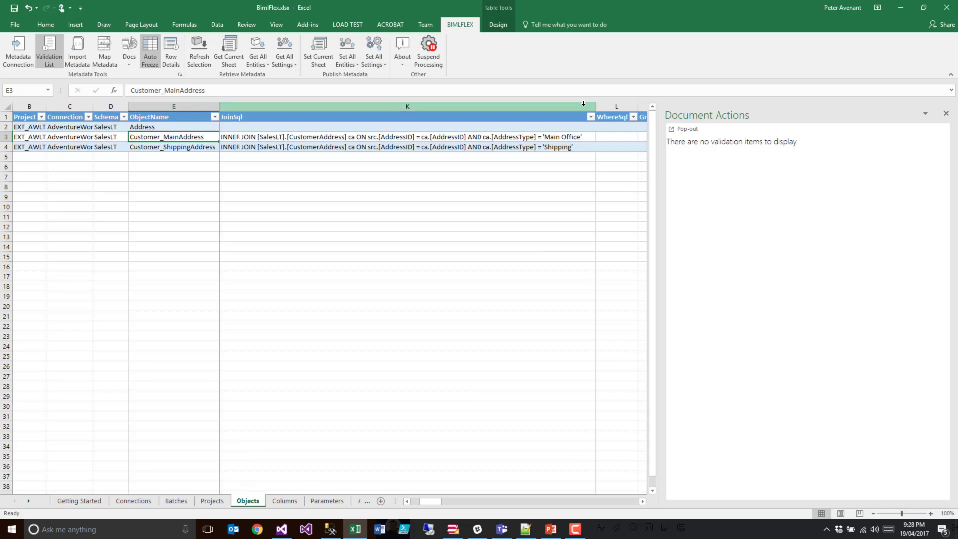
drag(596, 108, 340, 107)
click(945, 113)
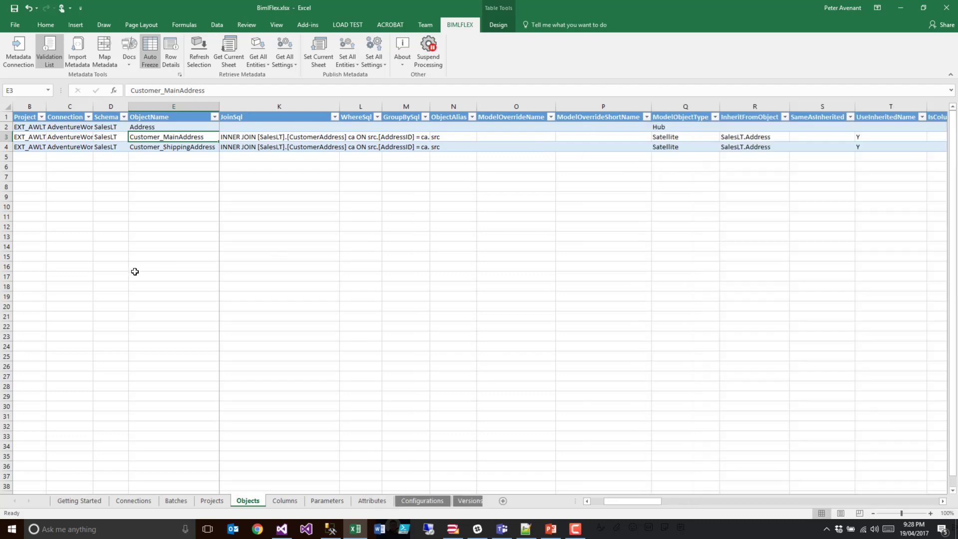
Examine the Address, Customer_MainAddress and Customer_ShippingAddress rows in the Objects sheet and the JoinSql of the two customer address objects
click(166, 128)
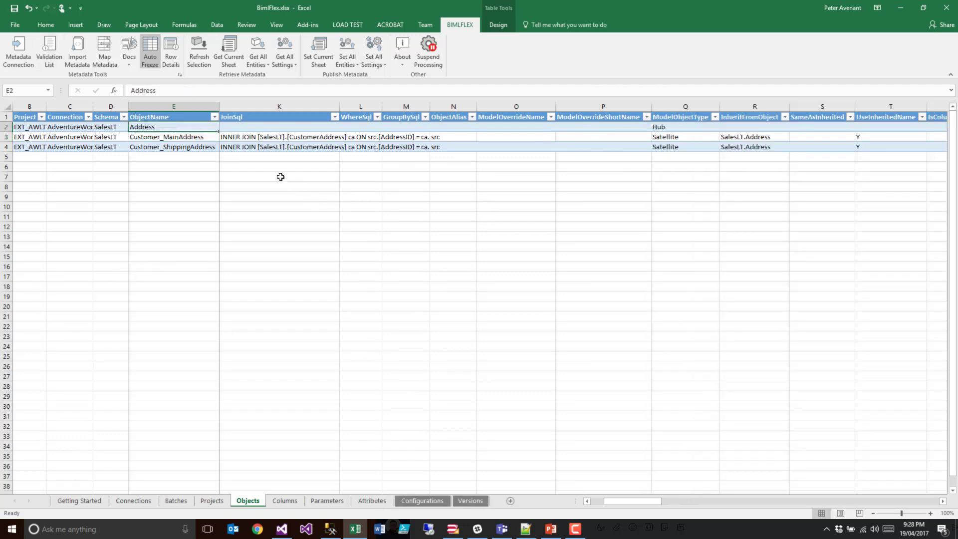
drag(239, 138, 238, 148)
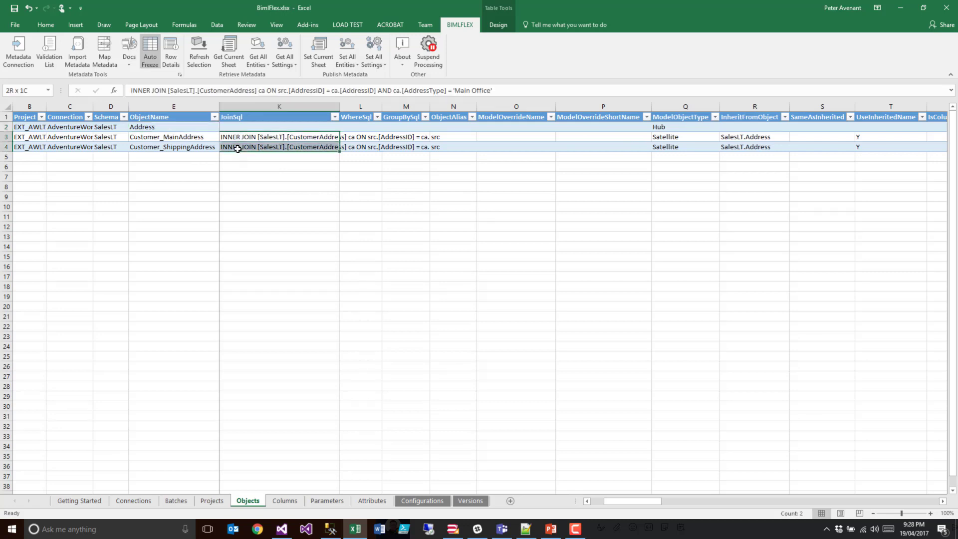
drag(238, 148, 238, 148)
drag(632, 502, 577, 509)
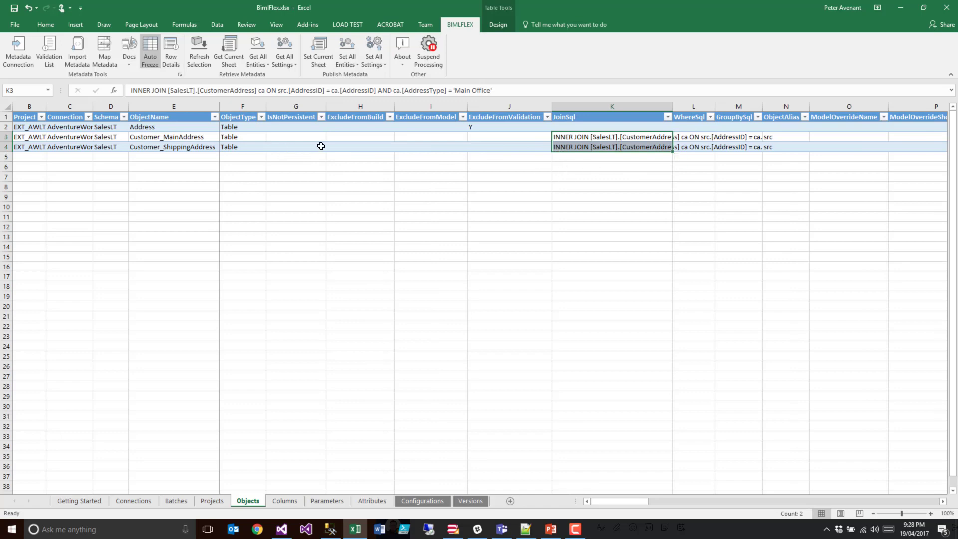
click(171, 138)
click(173, 147)
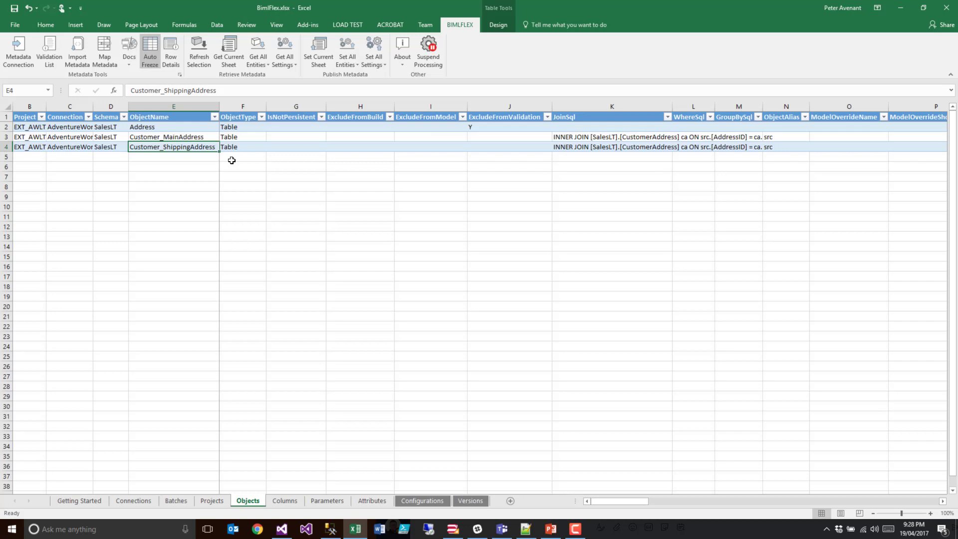
click(177, 130)
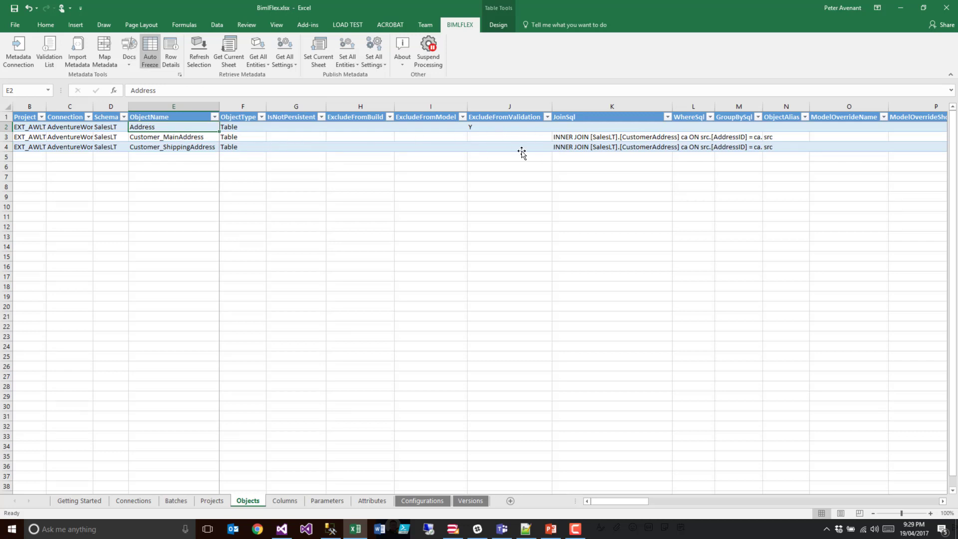
drag(577, 141, 692, 142)
click(643, 145)
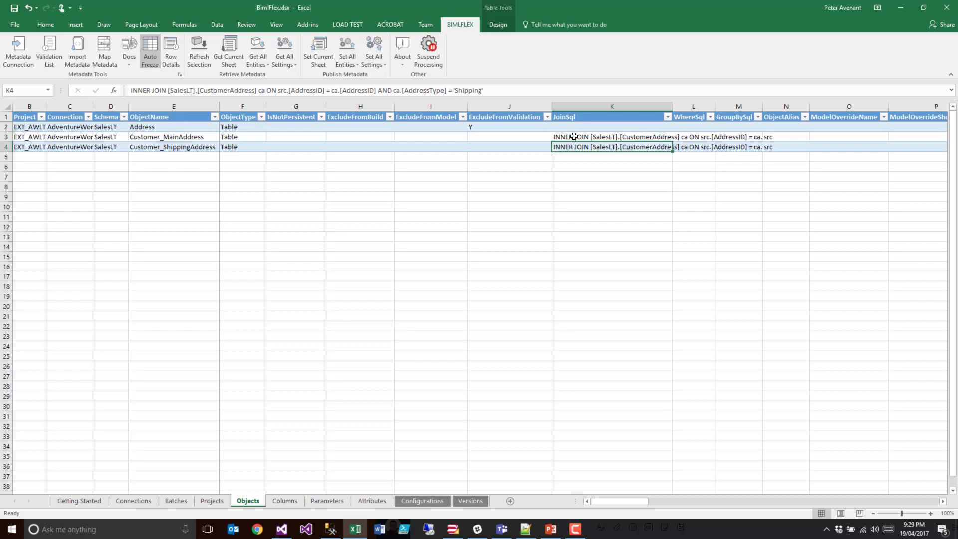
click(575, 136)
drag(652, 136, 644, 148)
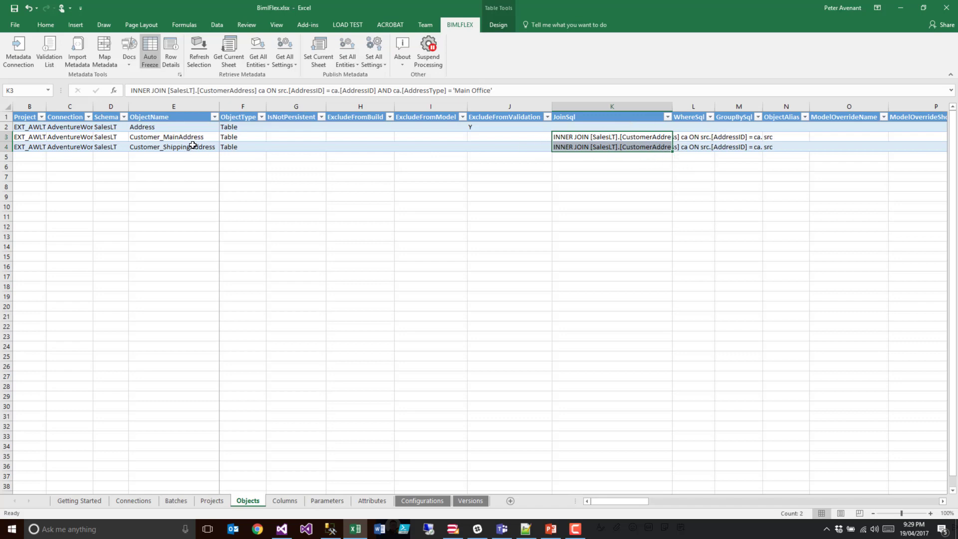
Set ExcludeFromBuild to Y for the Customer_ShippingAddress object
click(362, 146)
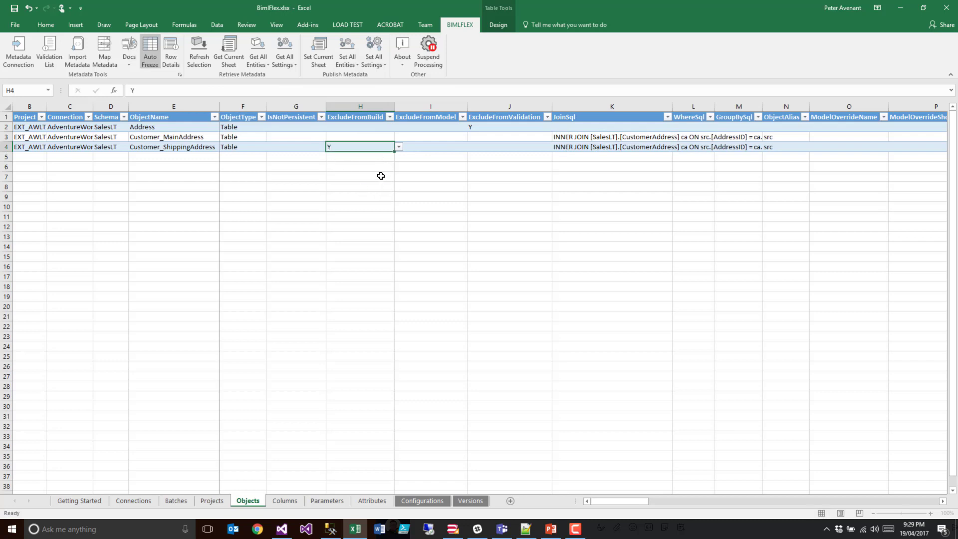
text(Y)
key(Tab)
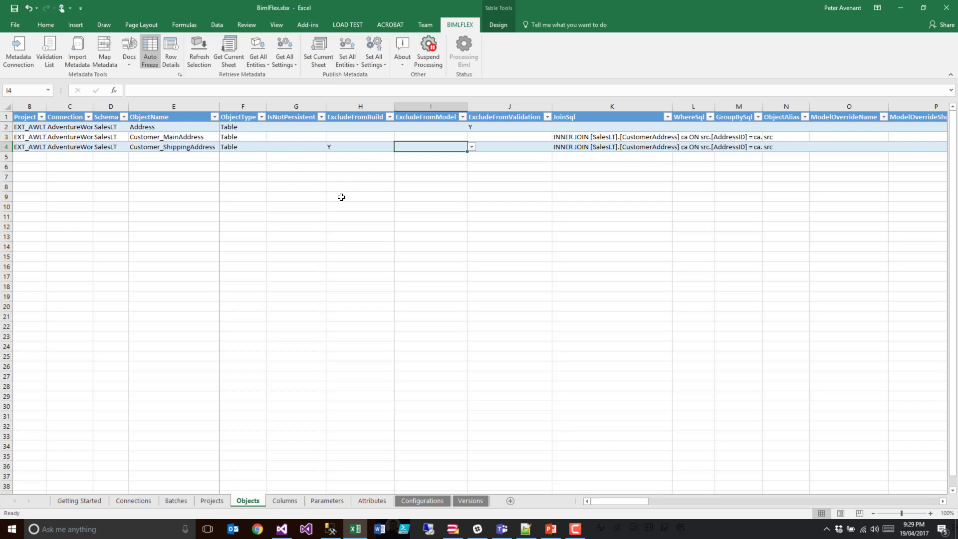
Switch to BimlStudio, look through the project tree and generate the BimlFlex documentation
click(453, 529)
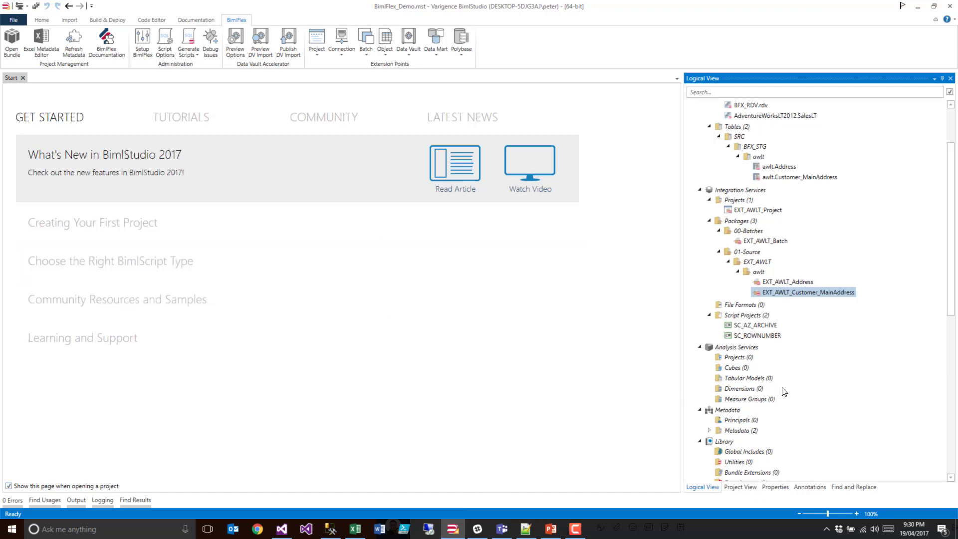
scroll(783, 387, down, 10)
scroll(788, 373, up, 4)
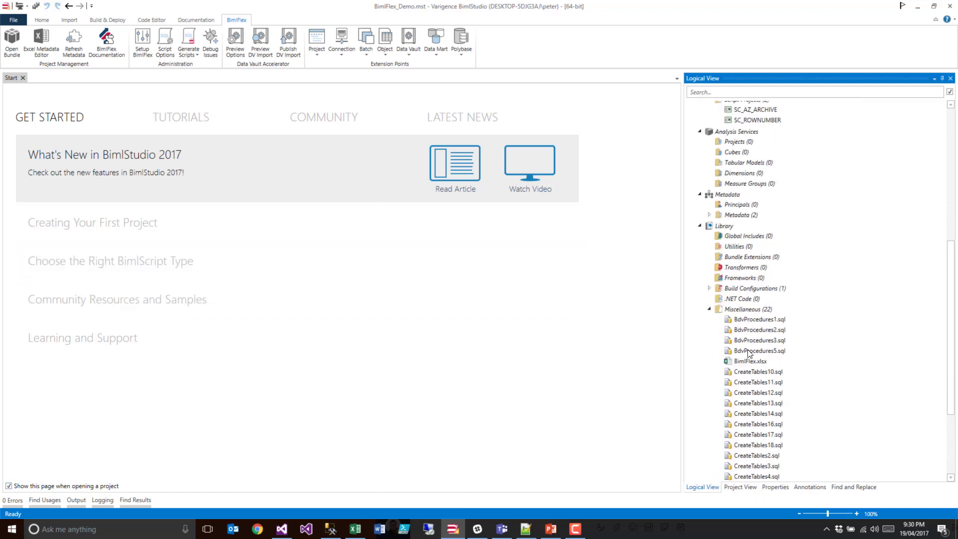
click(708, 309)
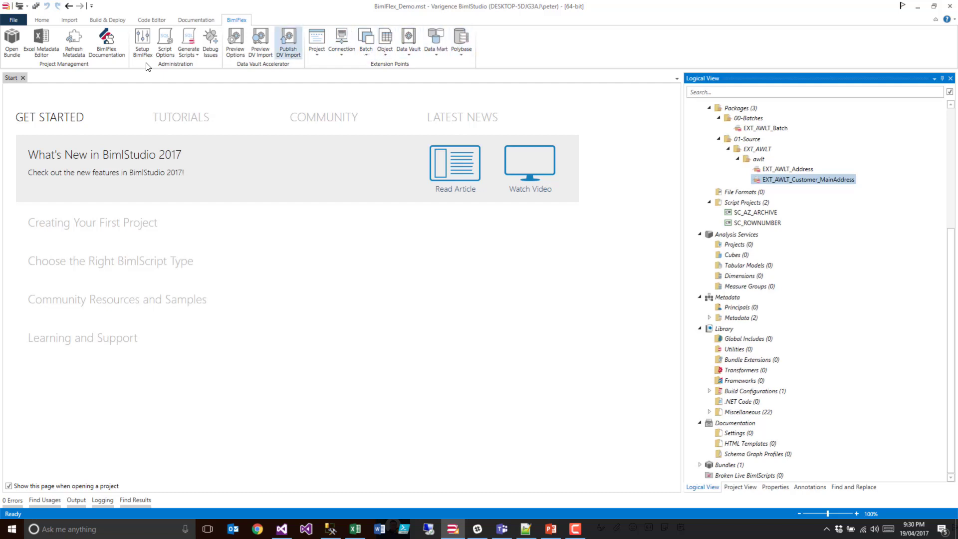
click(104, 39)
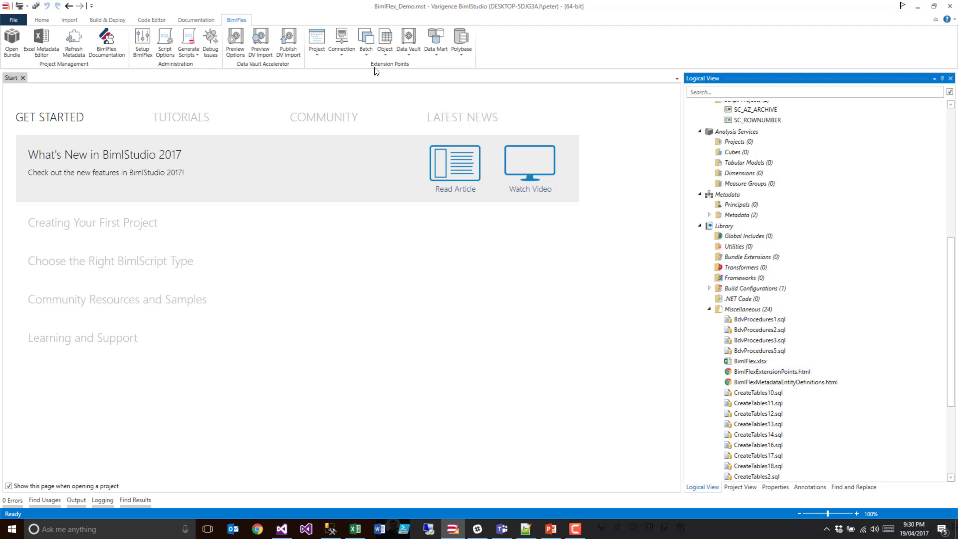
Add an Override Sql object extension point and highlight its sample SELECT query
click(386, 50)
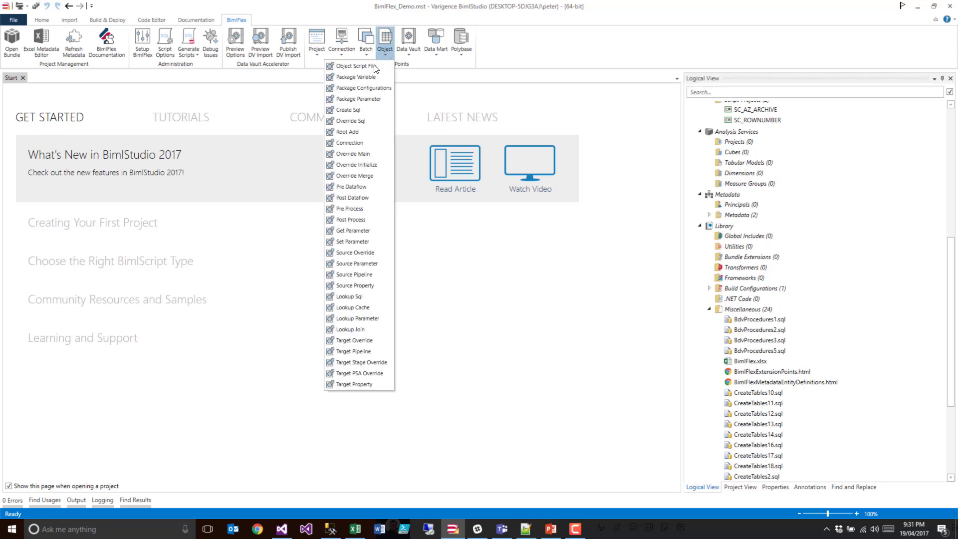
click(345, 120)
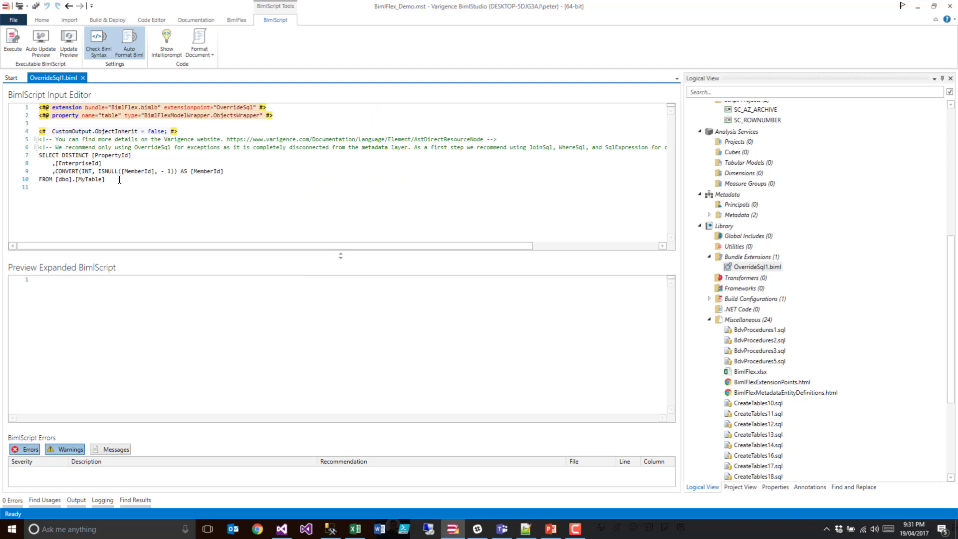
drag(113, 181, 29, 159)
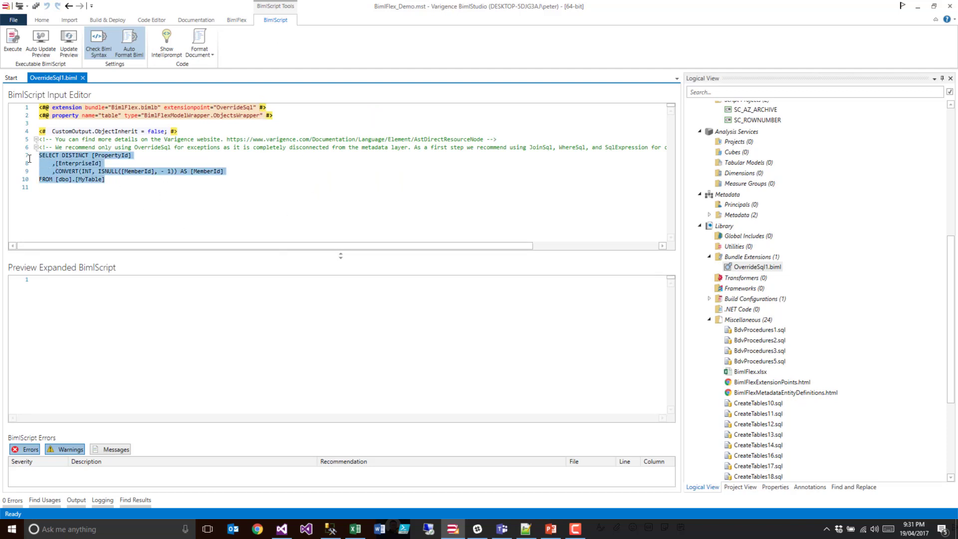
In Visual Studio, copy the full SQL command from the Customer_MainAddress OLE DB source and close its editor without changes
click(281, 529)
click(810, 183)
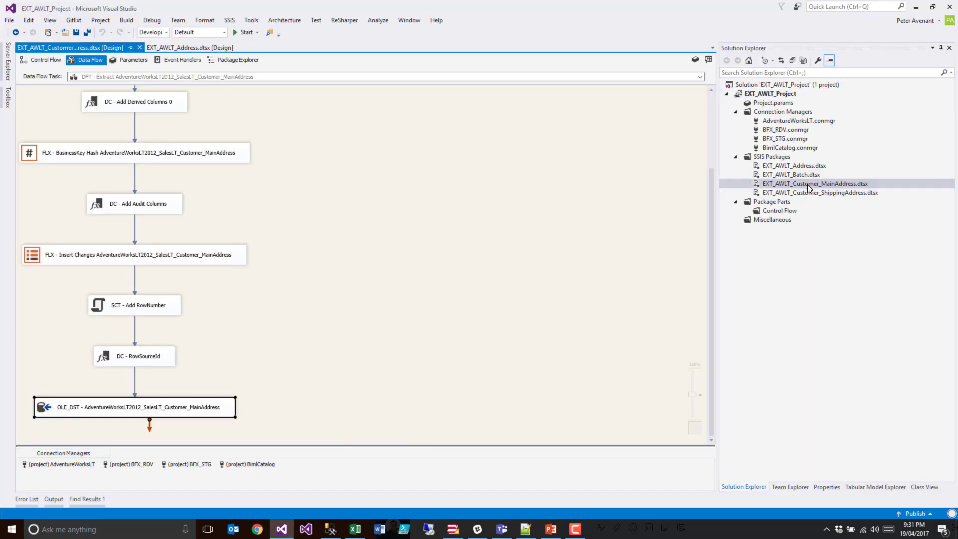
scroll(312, 223, up, 3)
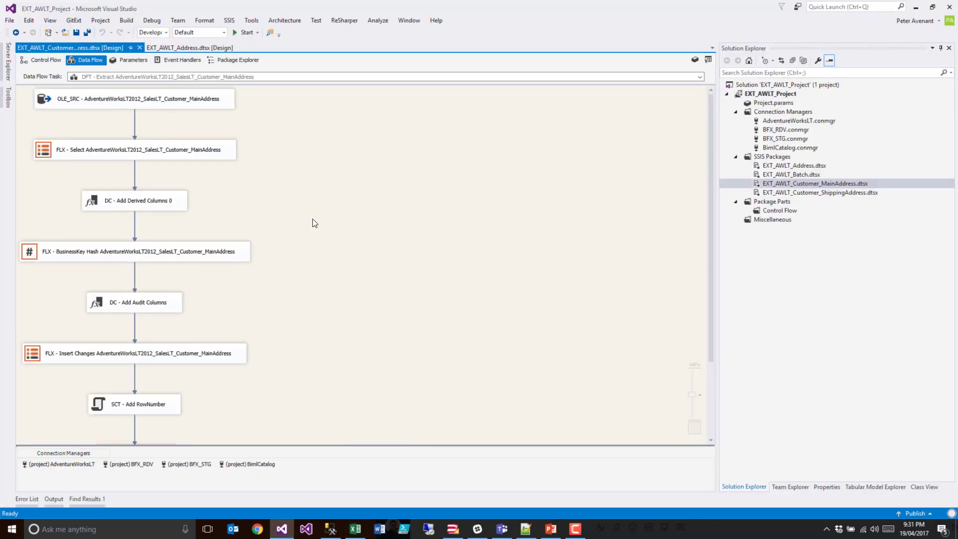
double_click(46, 101)
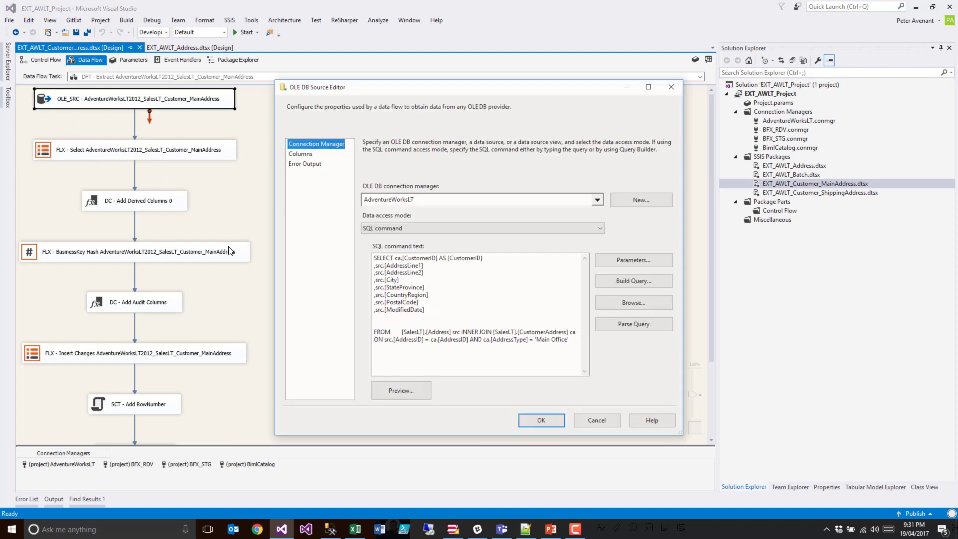
drag(581, 369, 279, 215)
key(ctrl+c)
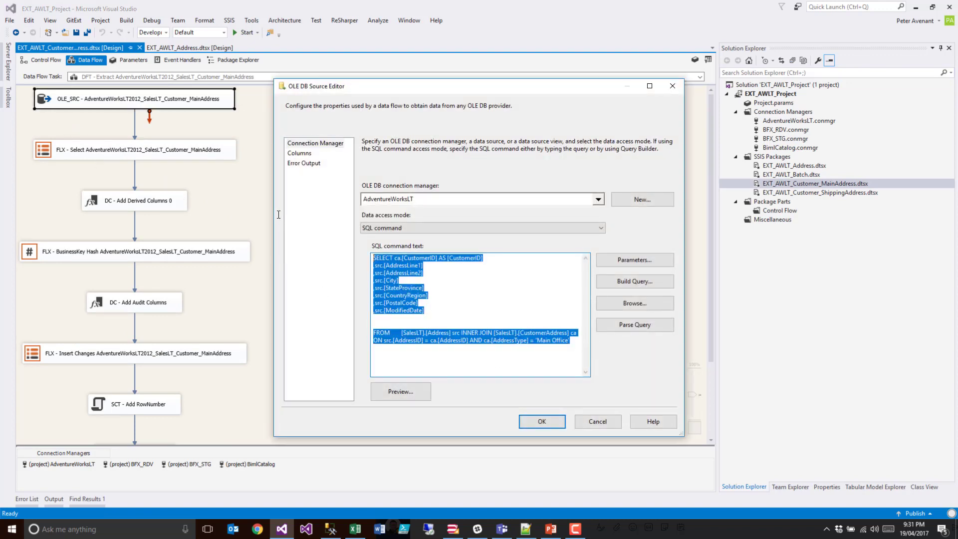
click(591, 428)
In BimlStudio, replace the sample query in OverrideSql1.biml with the copied SQL, remove the blank line above CustomOutput, and append WHERE 1=2
click(453, 529)
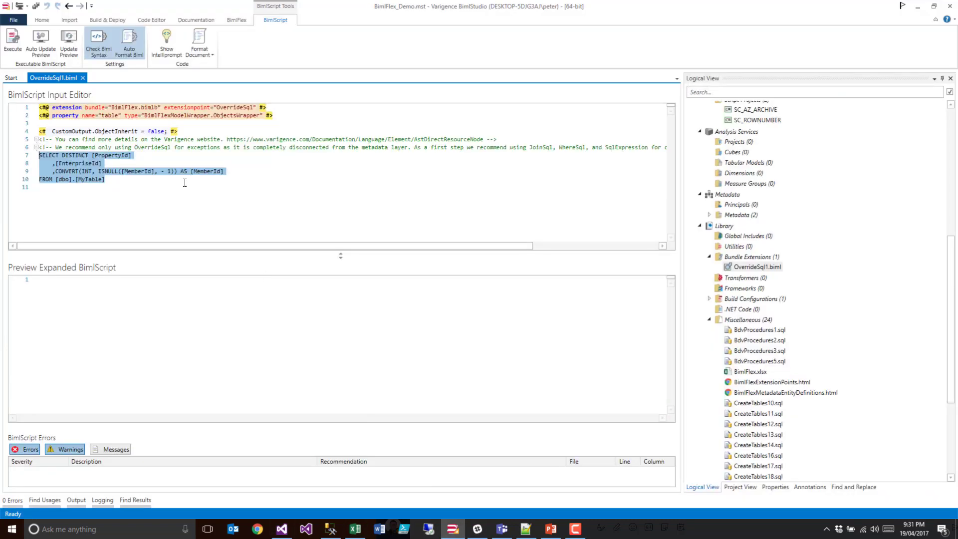
drag(163, 182, 28, 146)
key(ctrl+v)
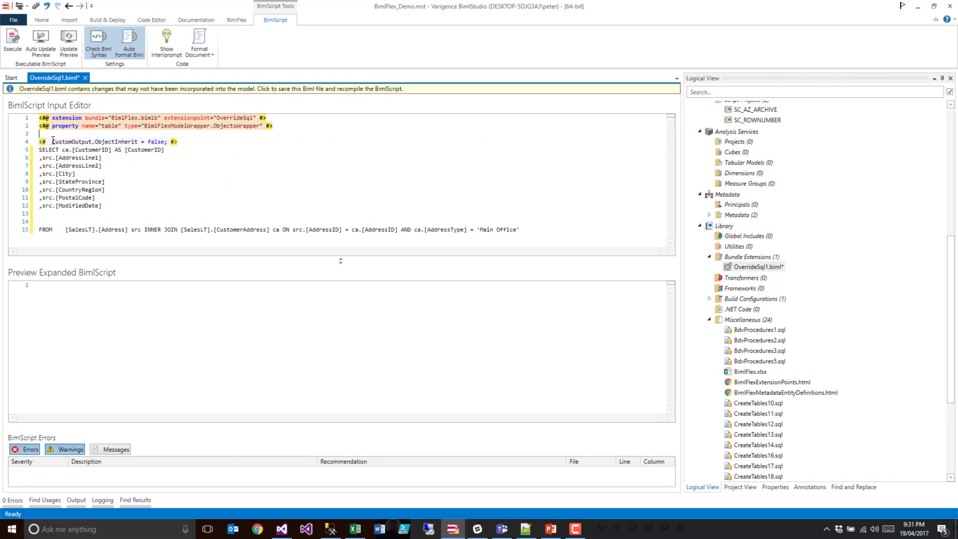
key(Delete)
click(537, 223)
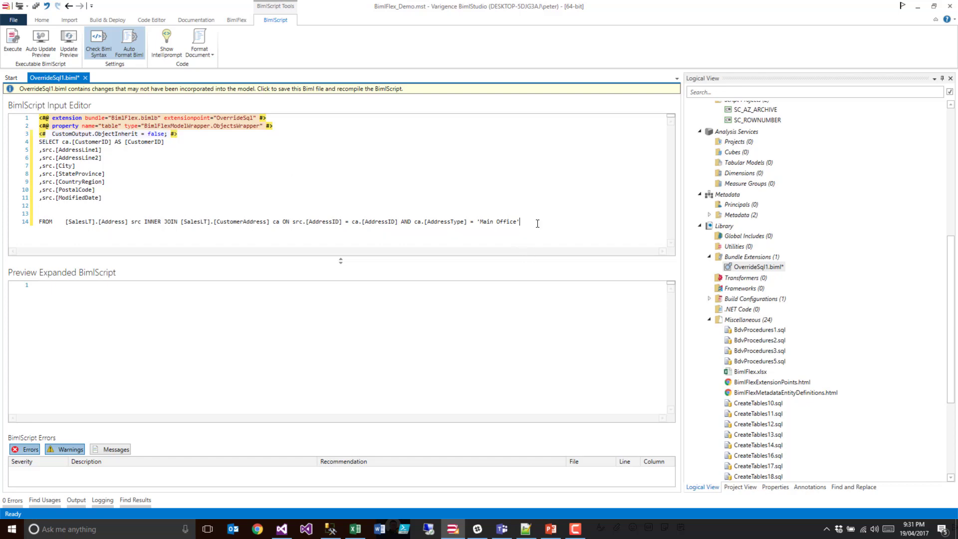
text(WHERE 1=2)
Add an empty target attribute to the OverrideSql extension directive, after extensionpoint
click(258, 118)
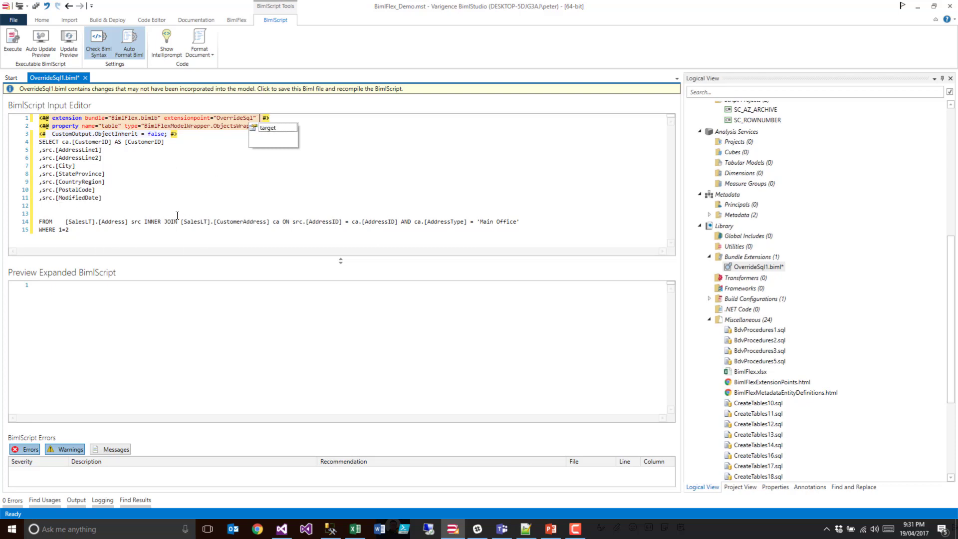
scroll(828, 304, up, 3)
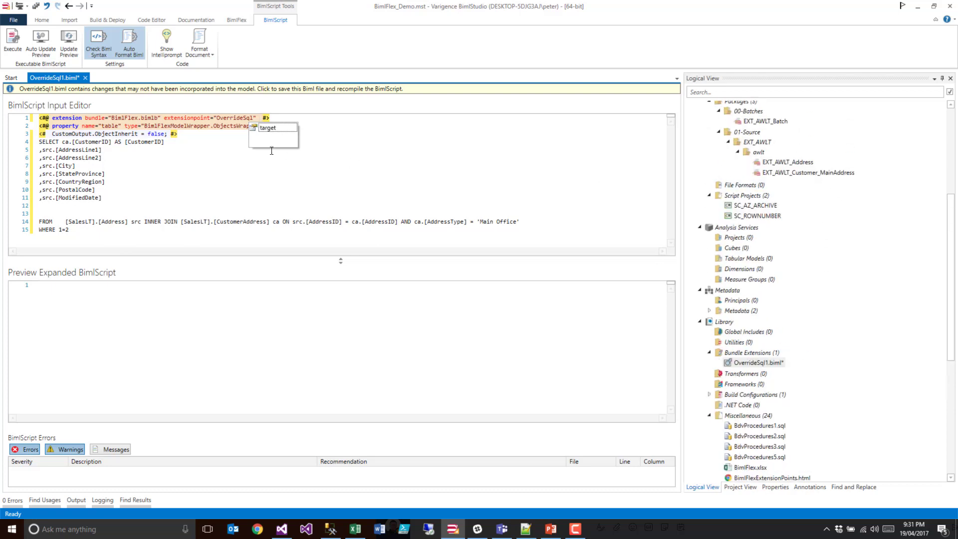
text(target)
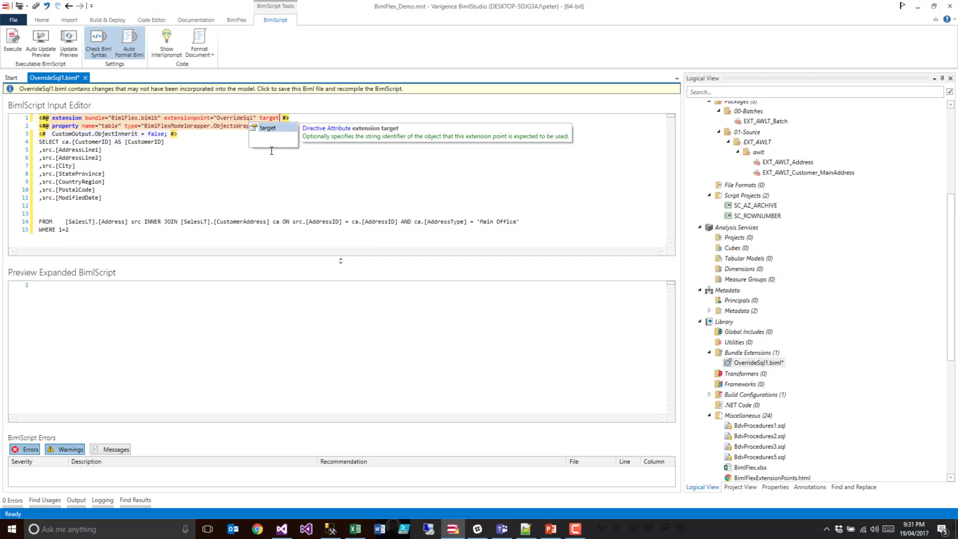
text(=)
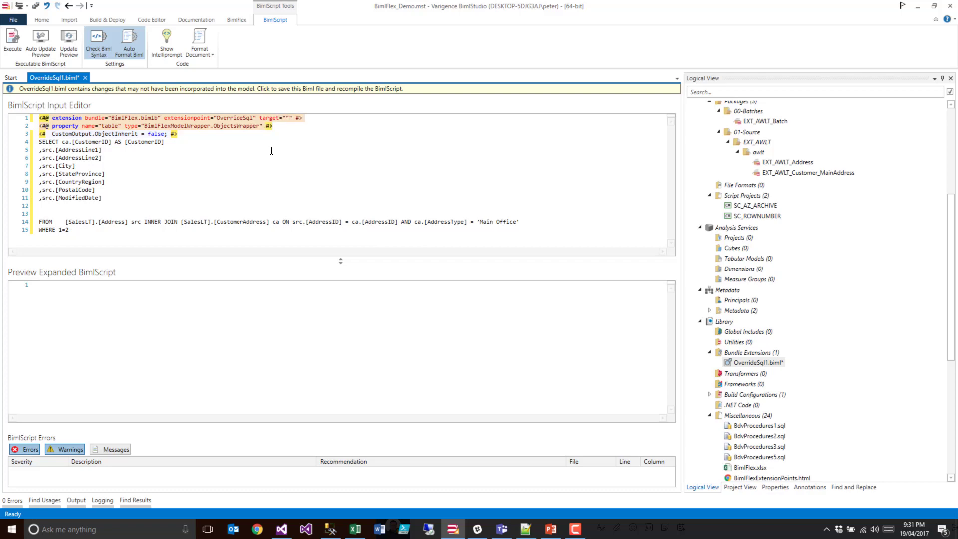
text(")
Paste the EXT_AWLT_Customer_MainAddress package's Biml into Notepad++ and copy its ObjectEntity annotation value, AdventureWorksLT.SalesLT.Customer_MainAddress
right_click(798, 172)
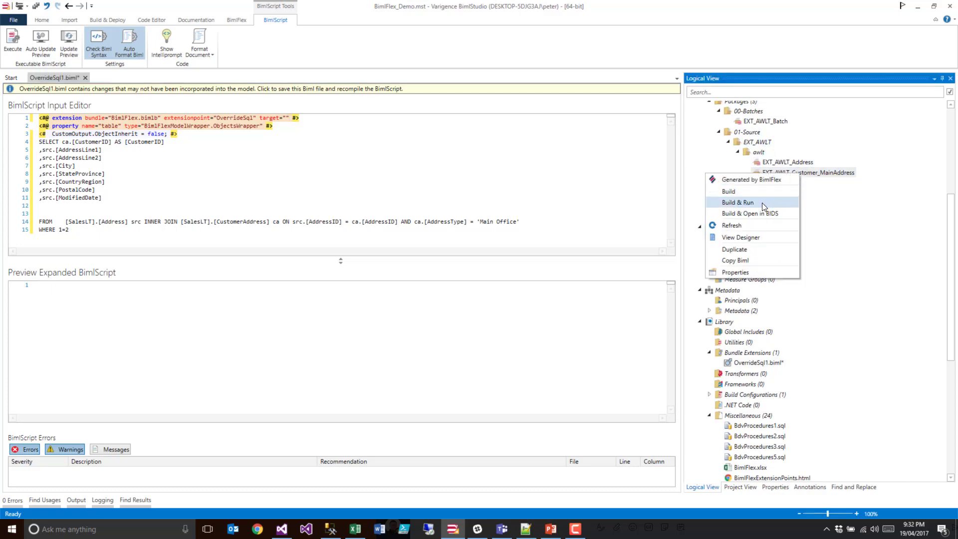
click(737, 260)
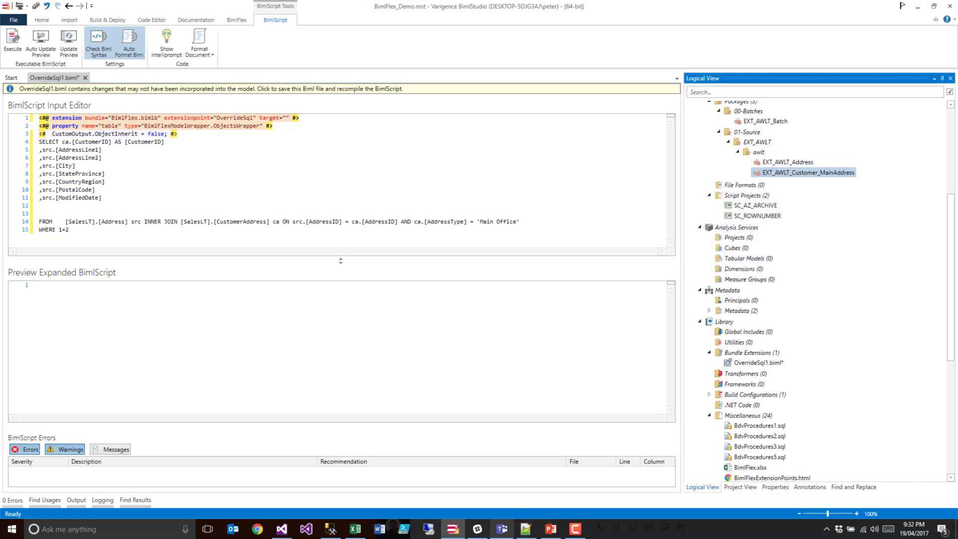
click(526, 529)
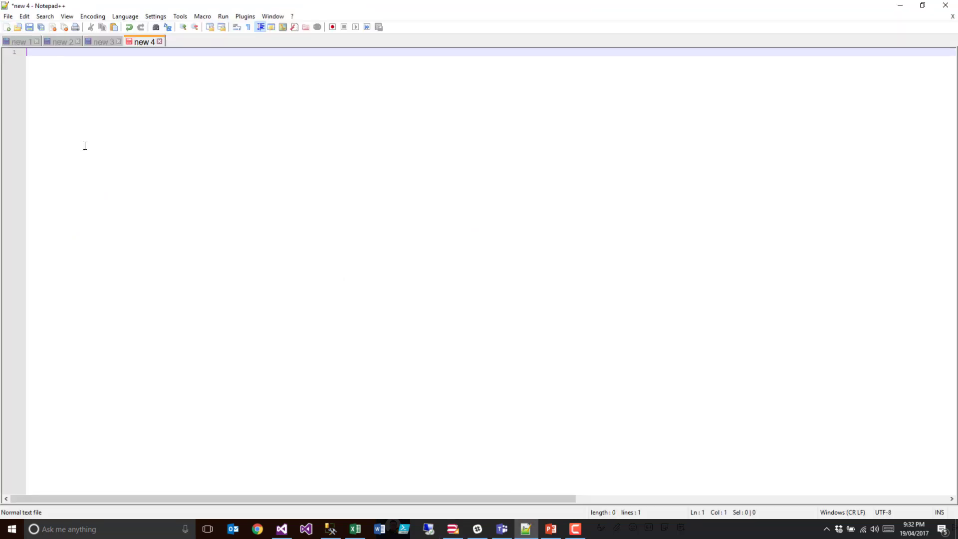
key(ctrl+v)
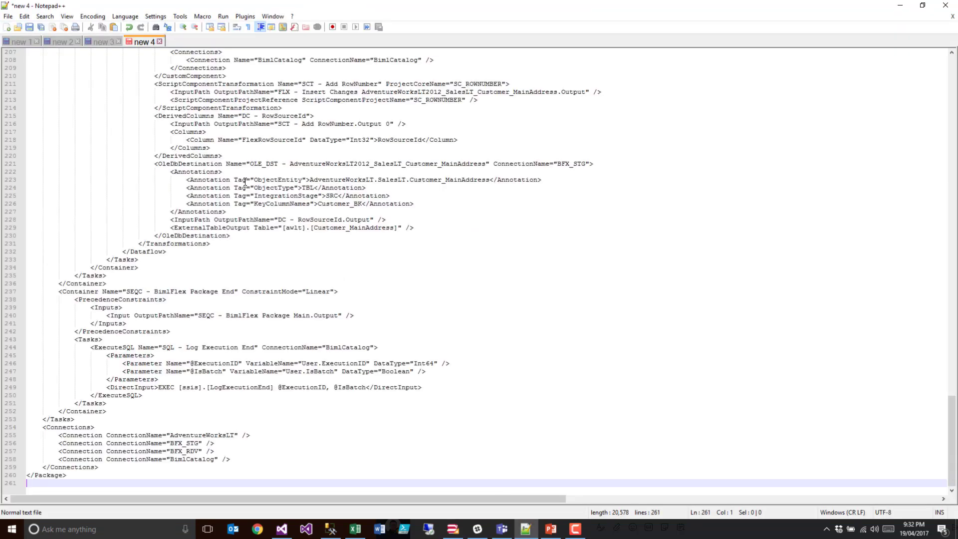
key(ctrl+Home)
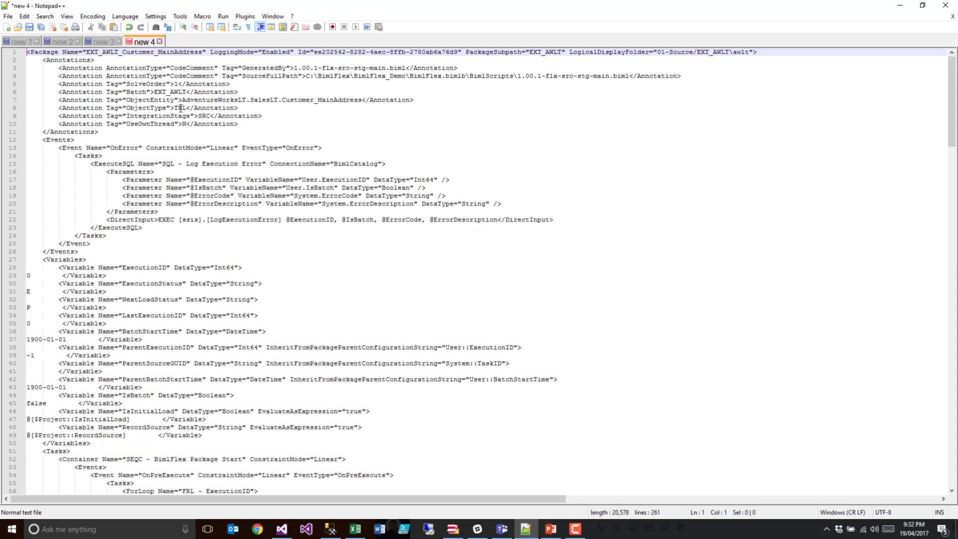
drag(182, 100, 363, 99)
key(ctrl+c)
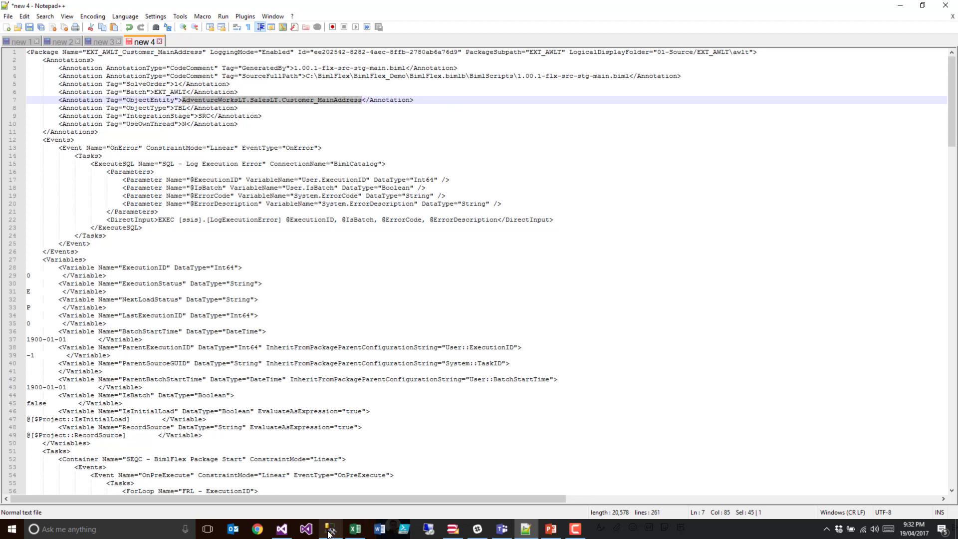
In BimlStudio, set the extension directive's target to AdventureWorksLT.SalesLT.Customer_MainAddress and save and recompile the script
click(448, 533)
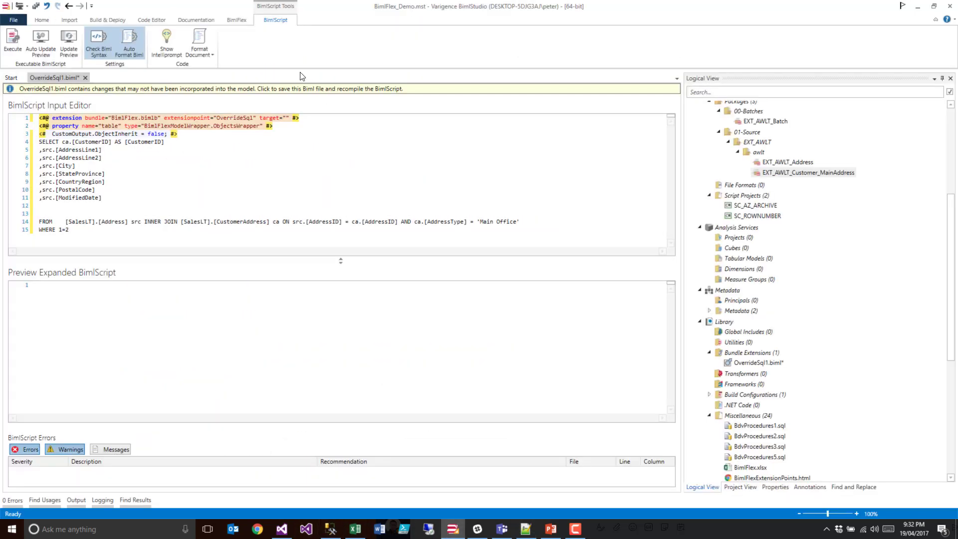
click(287, 118)
key(ctrl+v)
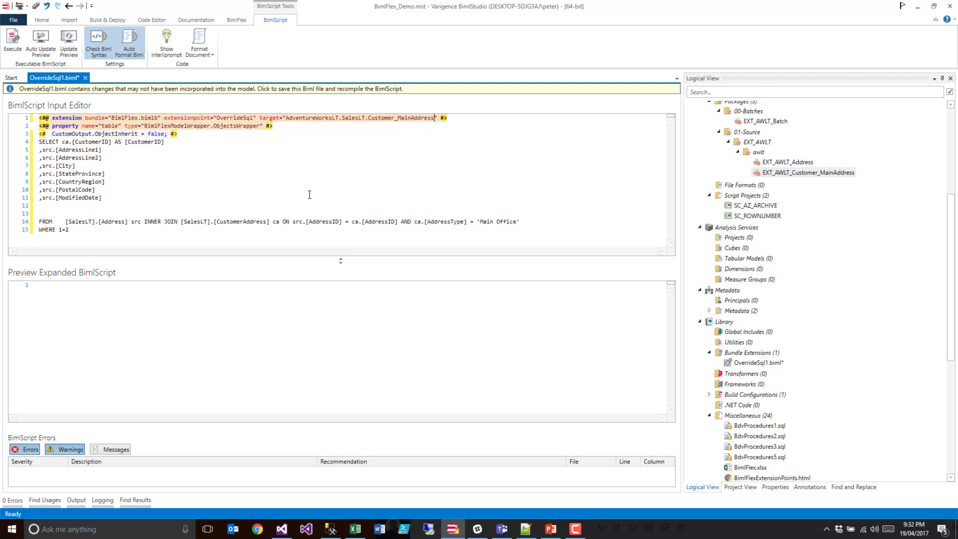
click(309, 194)
click(266, 89)
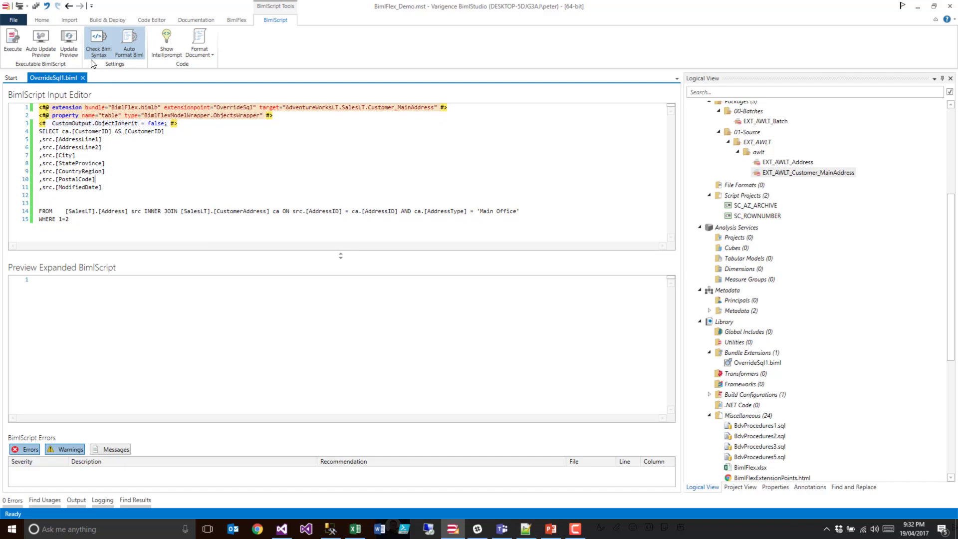
Refresh the EXT_AWLT_Customer_MainAddress package, check its OLE DB source query in Visual Studio, and return to BimlStudio
right_click(771, 171)
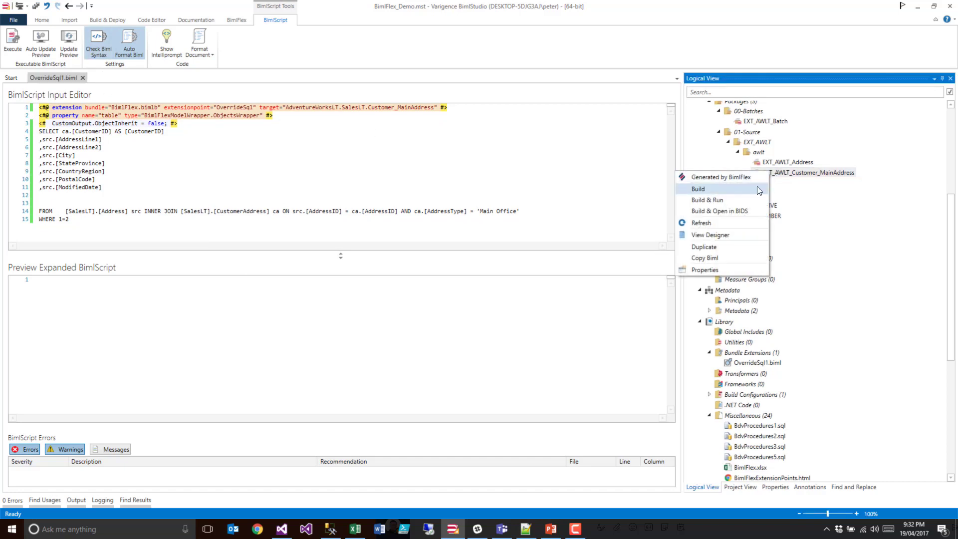
click(730, 224)
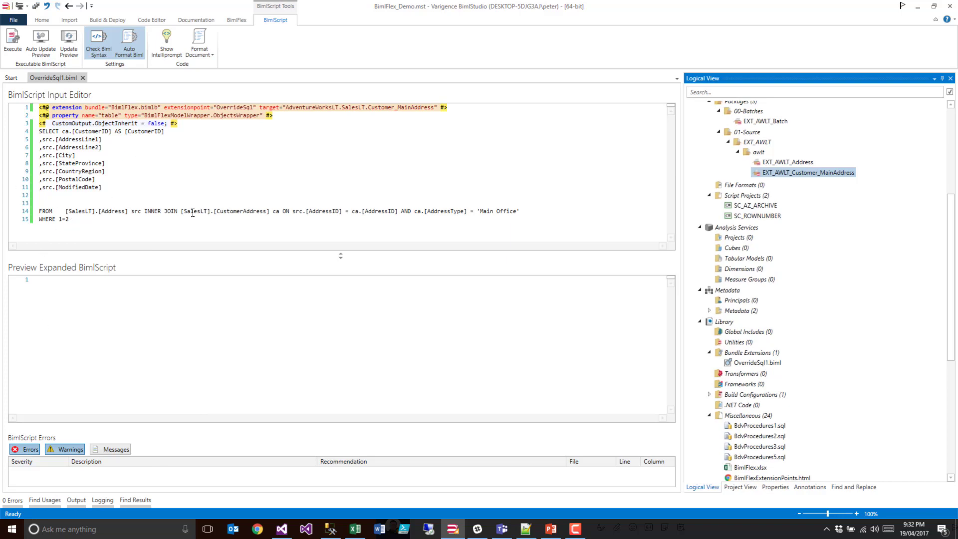
click(281, 536)
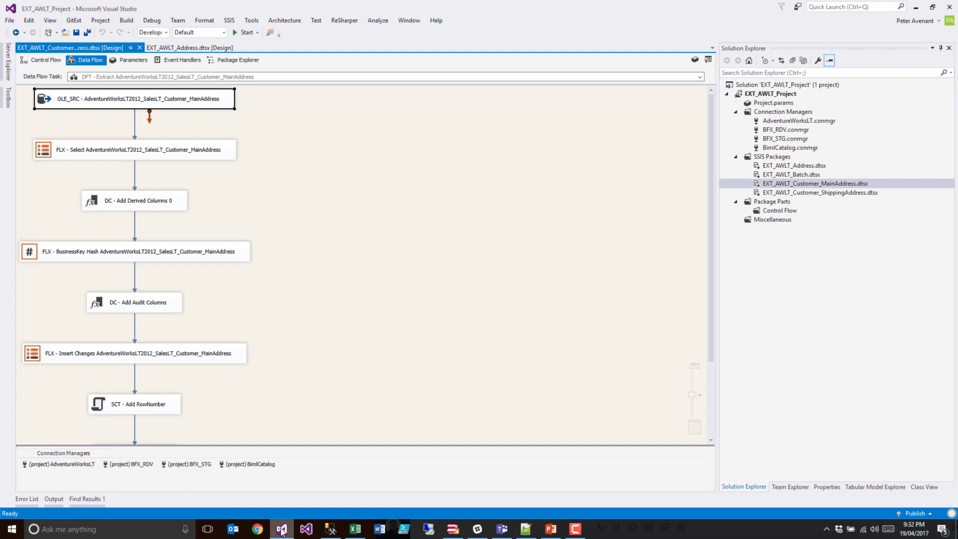
double_click(54, 104)
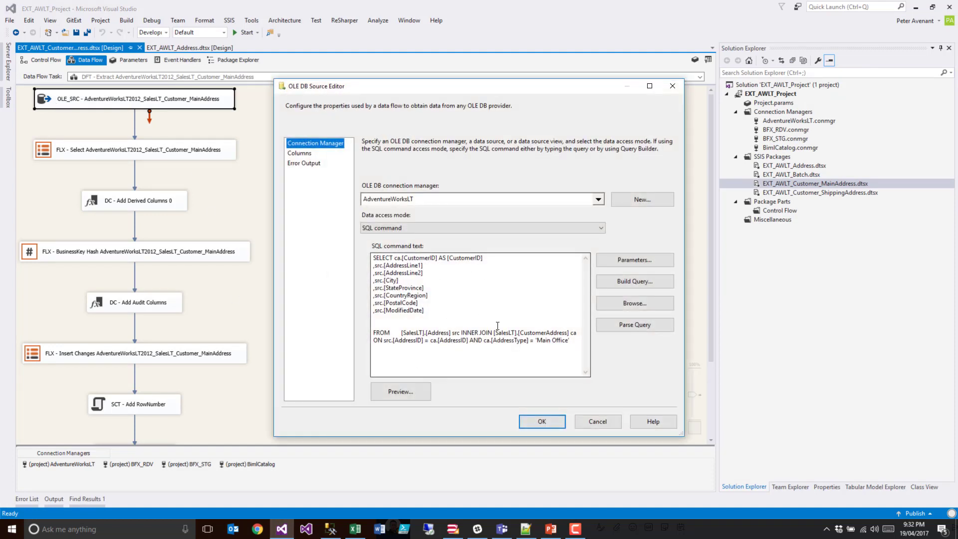
click(598, 422)
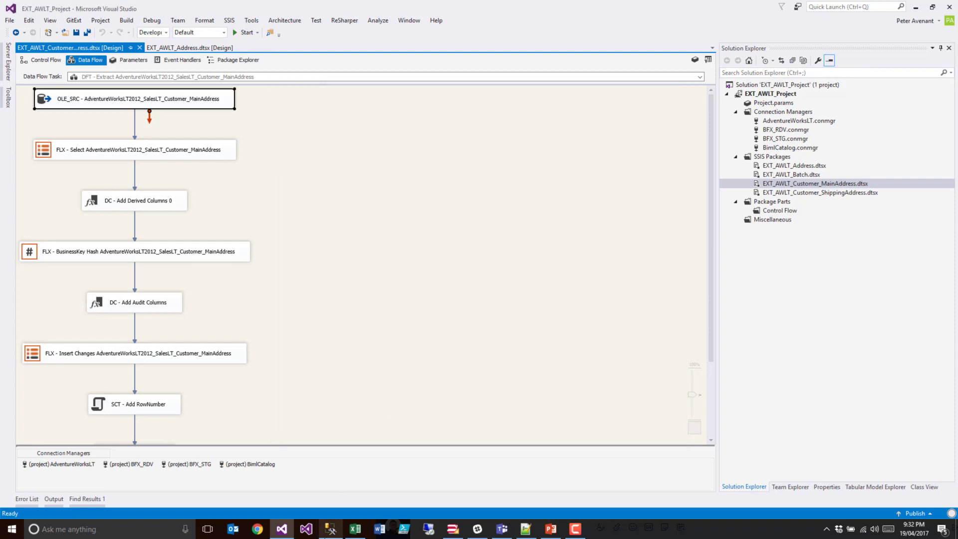
click(525, 533)
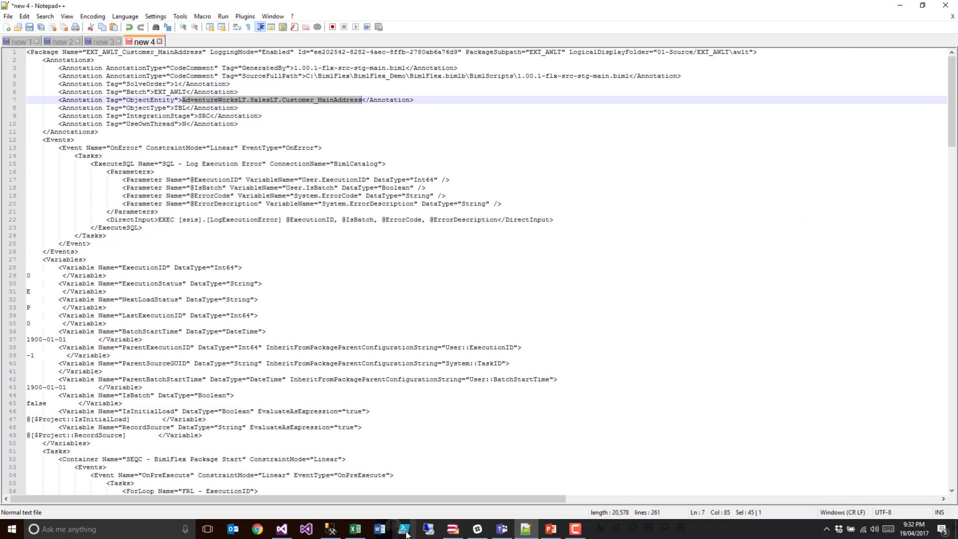
click(453, 530)
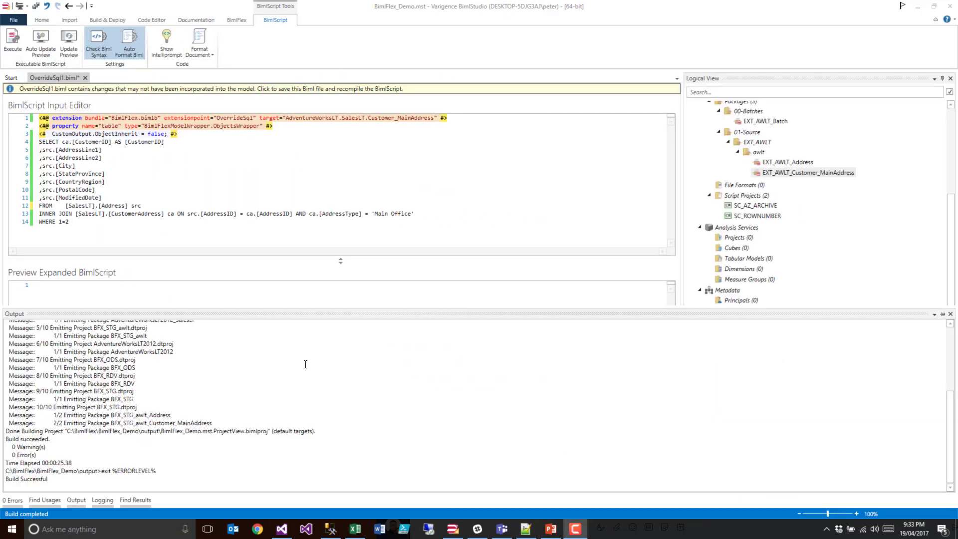
Reload the rebuilt EXT_AWLT_Project in Visual Studio and inspect the SQL command in the Customer_MainAddress OLE DB source
click(282, 526)
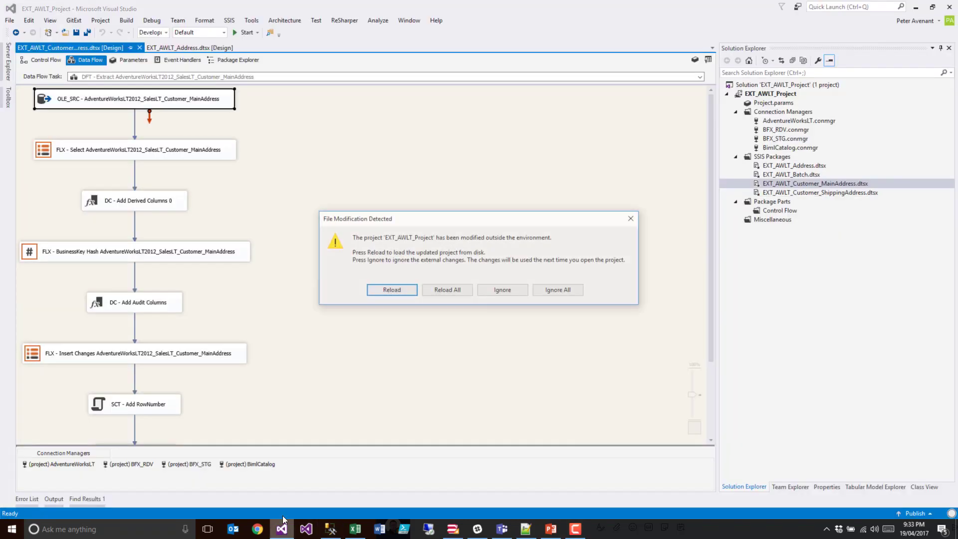
click(456, 288)
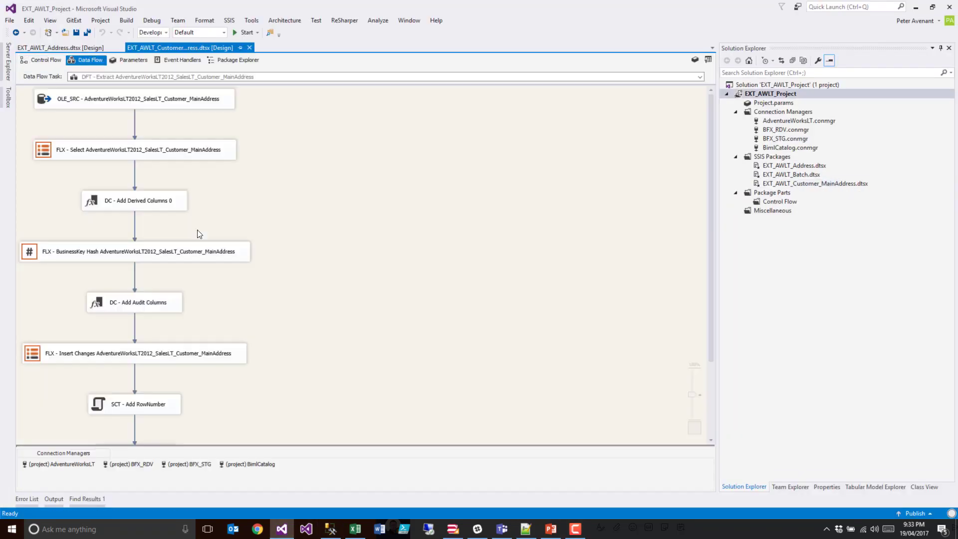
double_click(47, 102)
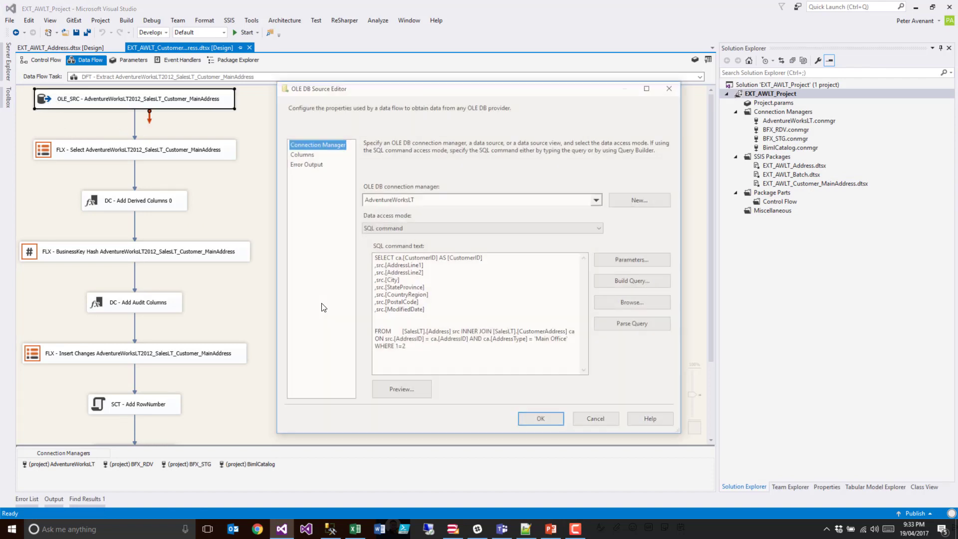
click(425, 352)
key(ctrl+a)
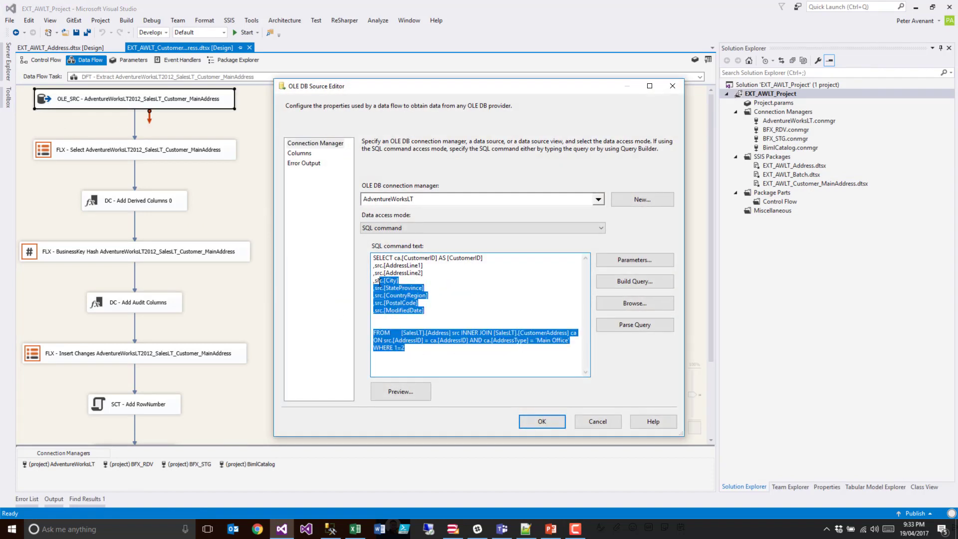
click(603, 422)
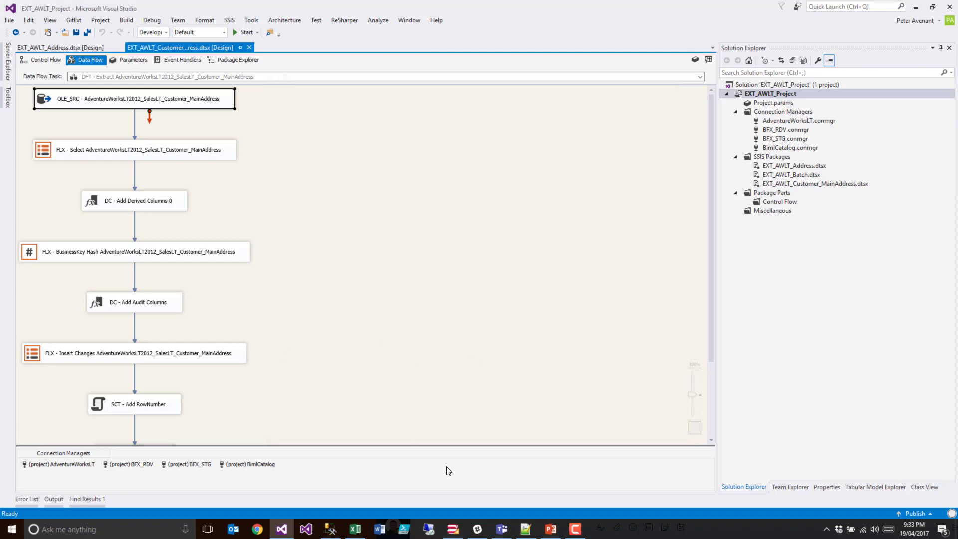
Switch to BimlStudio and review the override SELECT query in OverrideSql1.biml
click(452, 532)
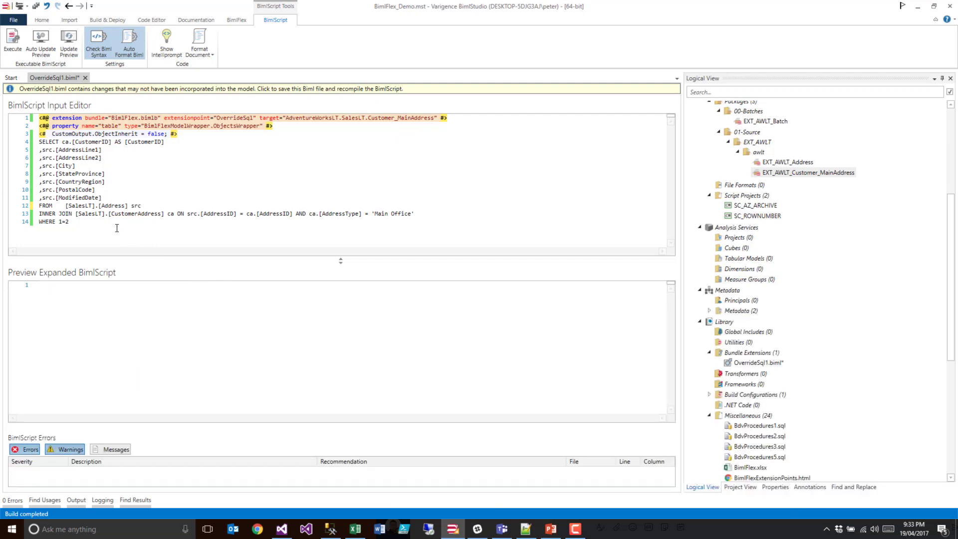
drag(116, 227, 16, 141)
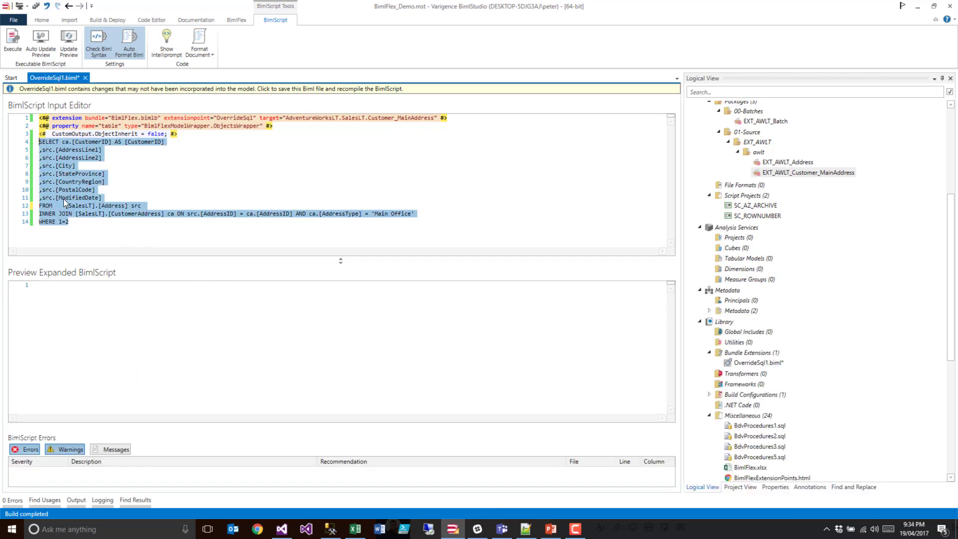
click(79, 213)
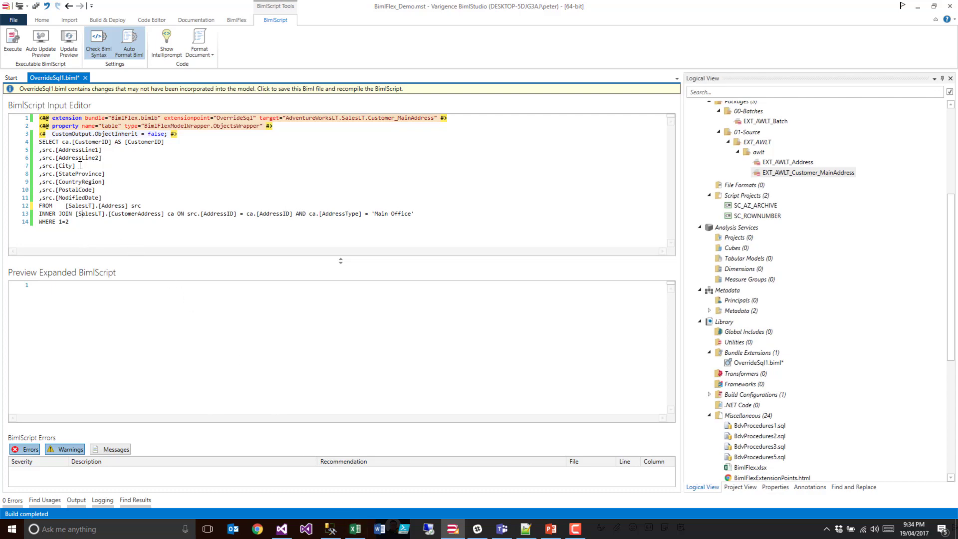
Highlight the complete override SELECT statement in OverrideSql1.biml, from the CustomerID column through the WHERE 1=2 clause
drag(43, 166, 86, 165)
drag(93, 225, 35, 143)
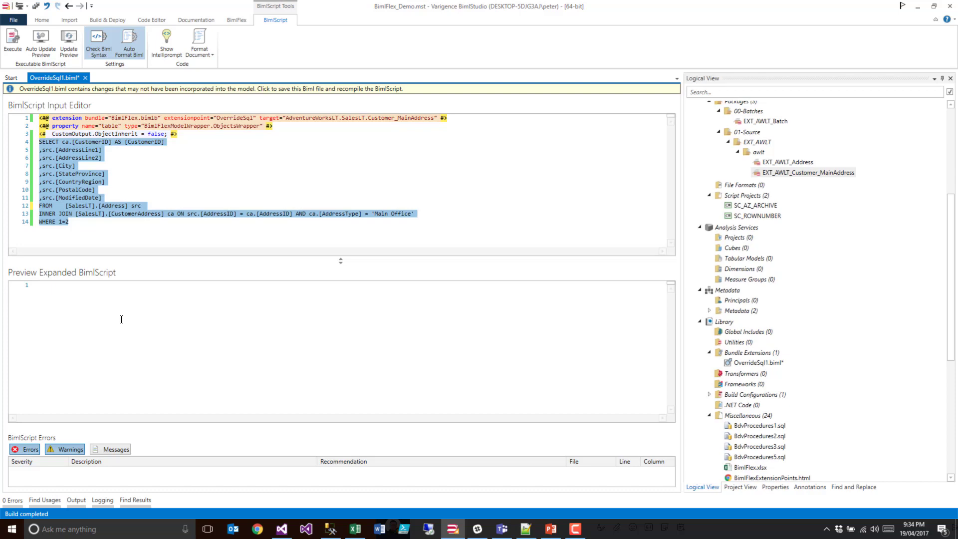
Switch to the BimlFlex workbook in Excel and examine the InheritFromObject, SameAsInherited and UseInheritedName settings of both customer address satellites in the Objects sheet
click(355, 529)
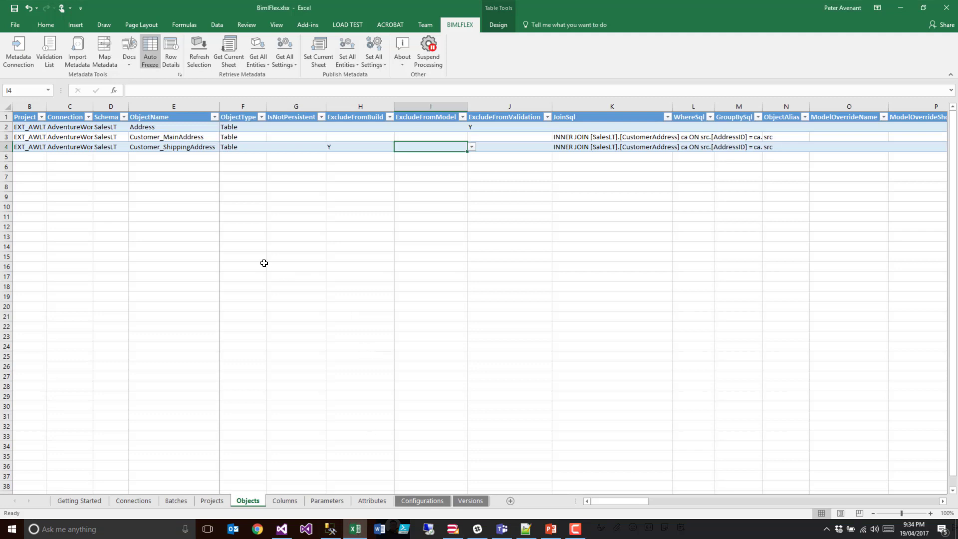
drag(600, 501, 624, 509)
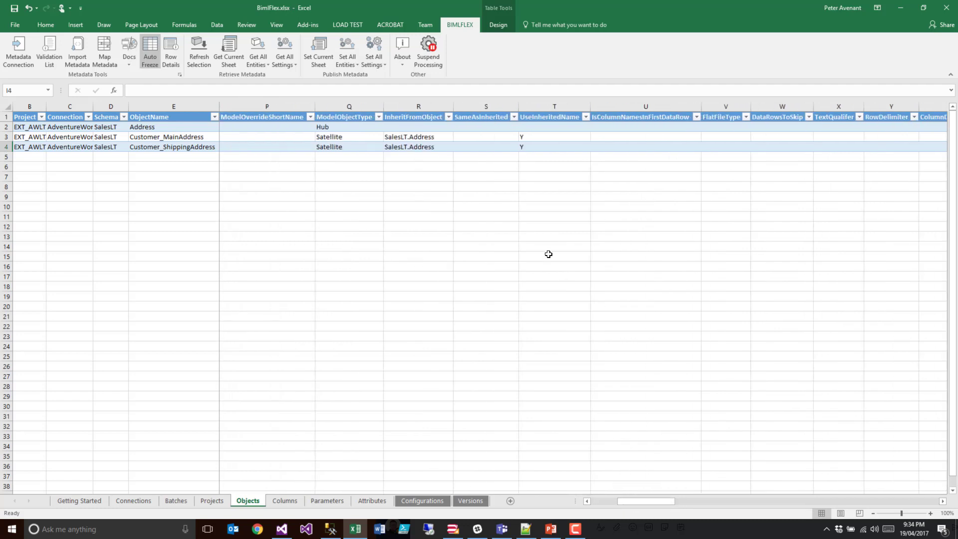
click(422, 137)
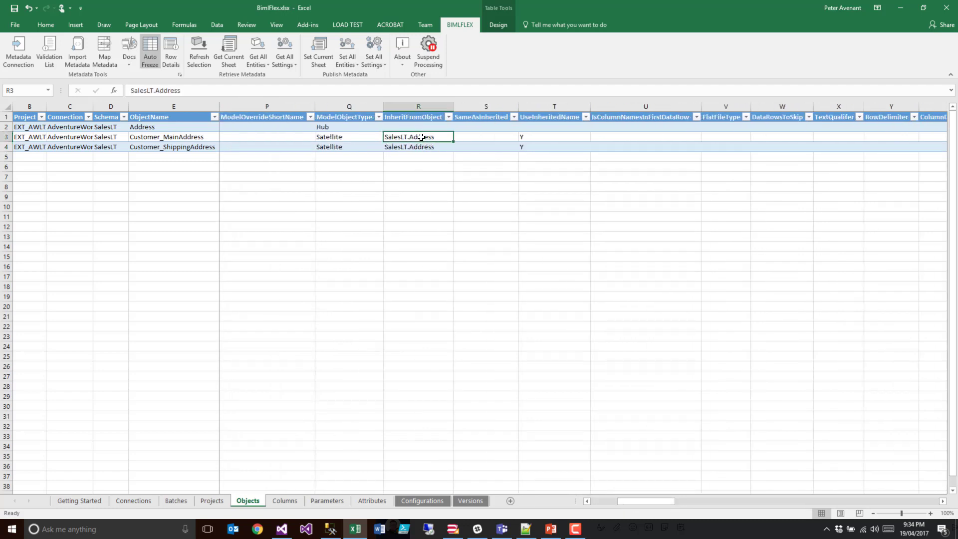
click(499, 137)
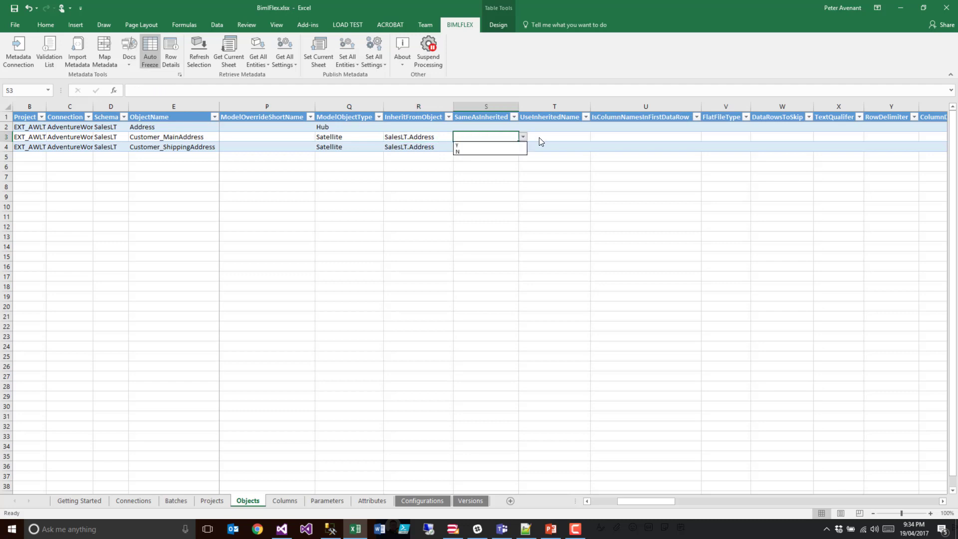
click(428, 139)
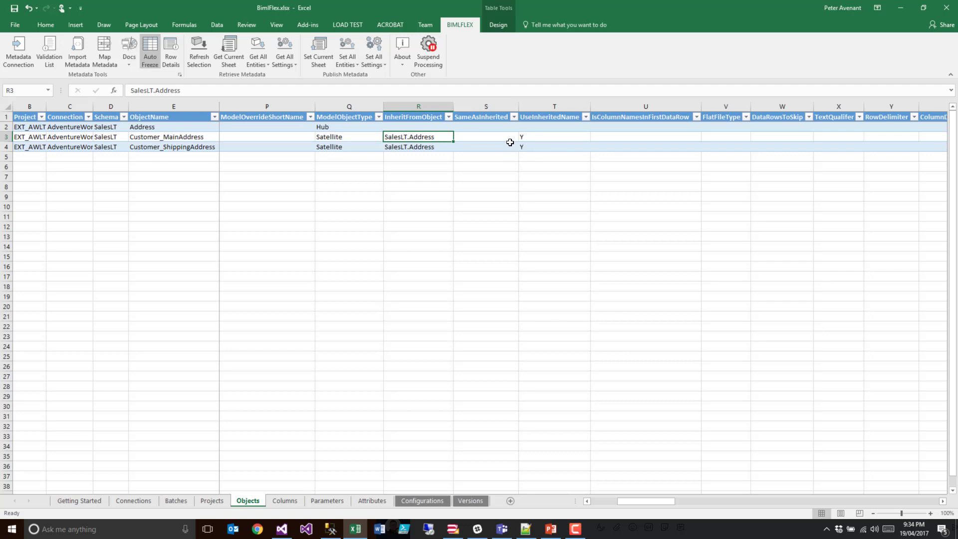
click(489, 137)
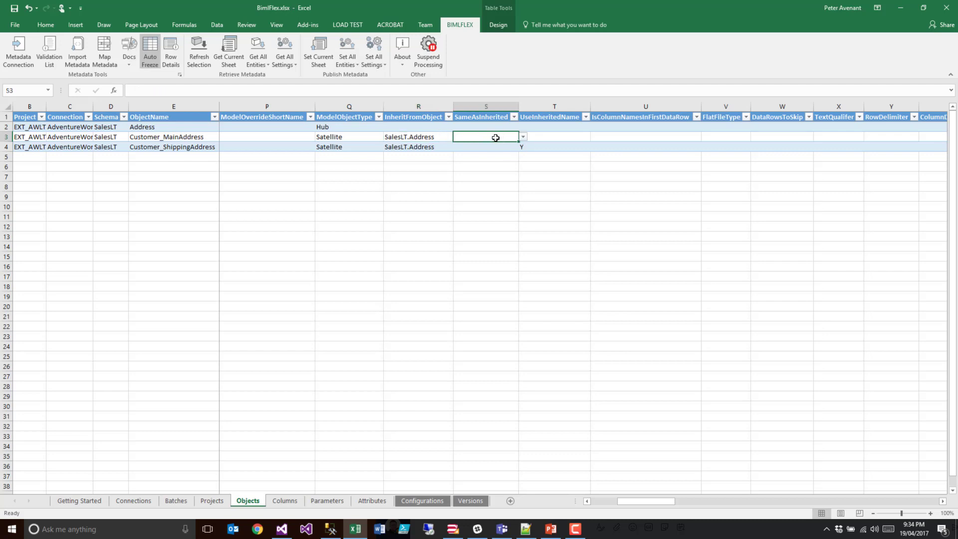
click(532, 138)
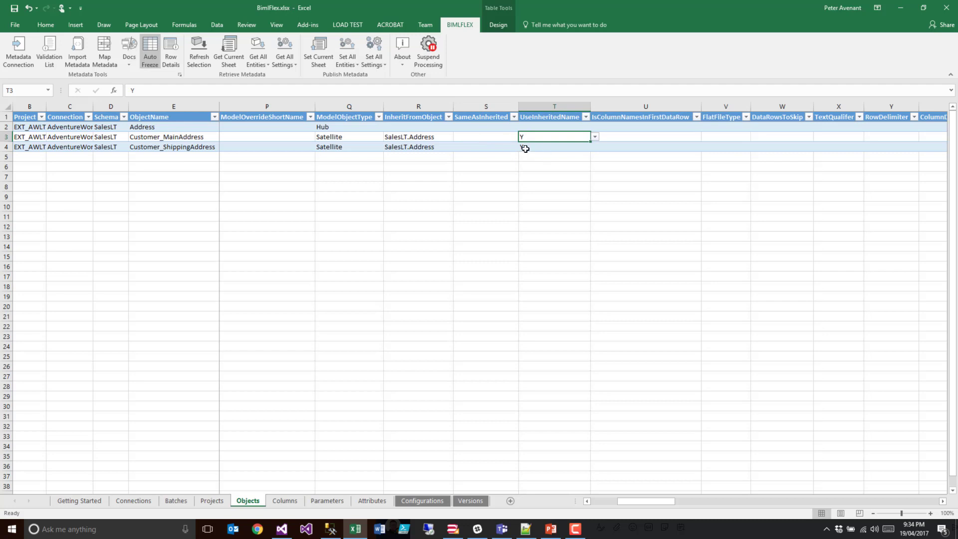
drag(524, 147, 496, 147)
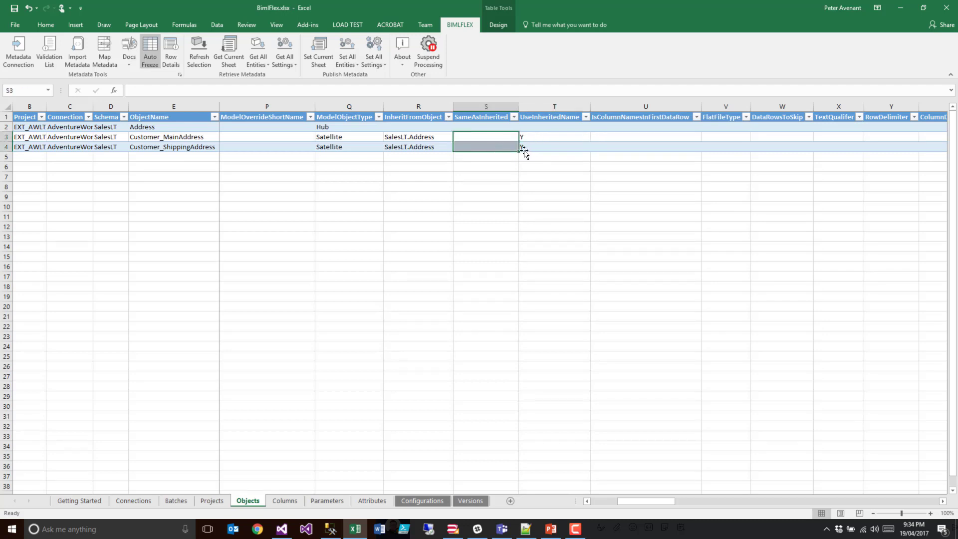
click(192, 135)
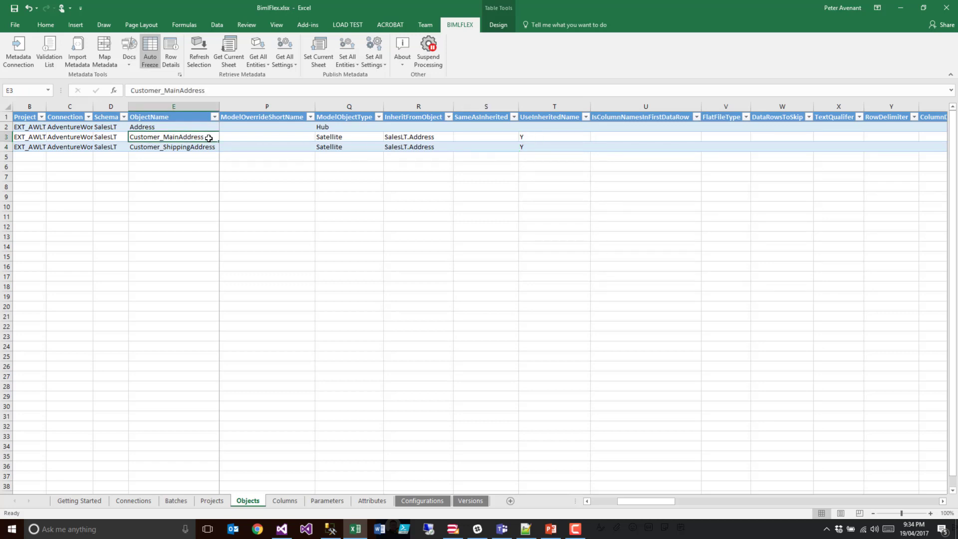